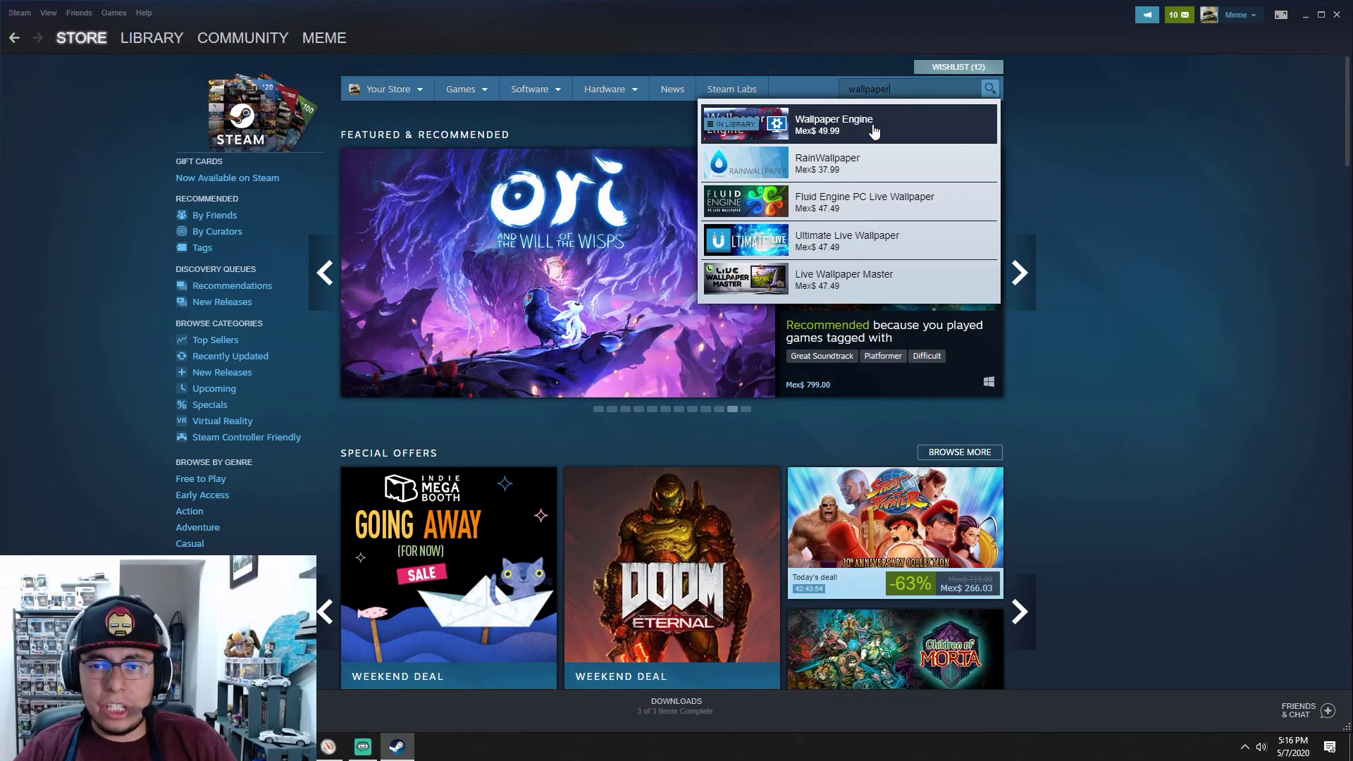
Step: Open the Wallpaper Engine store page from the search suggestions and look over its overview, release date and purchase section
{"action": "left_click", "coordinate": [873, 125]}
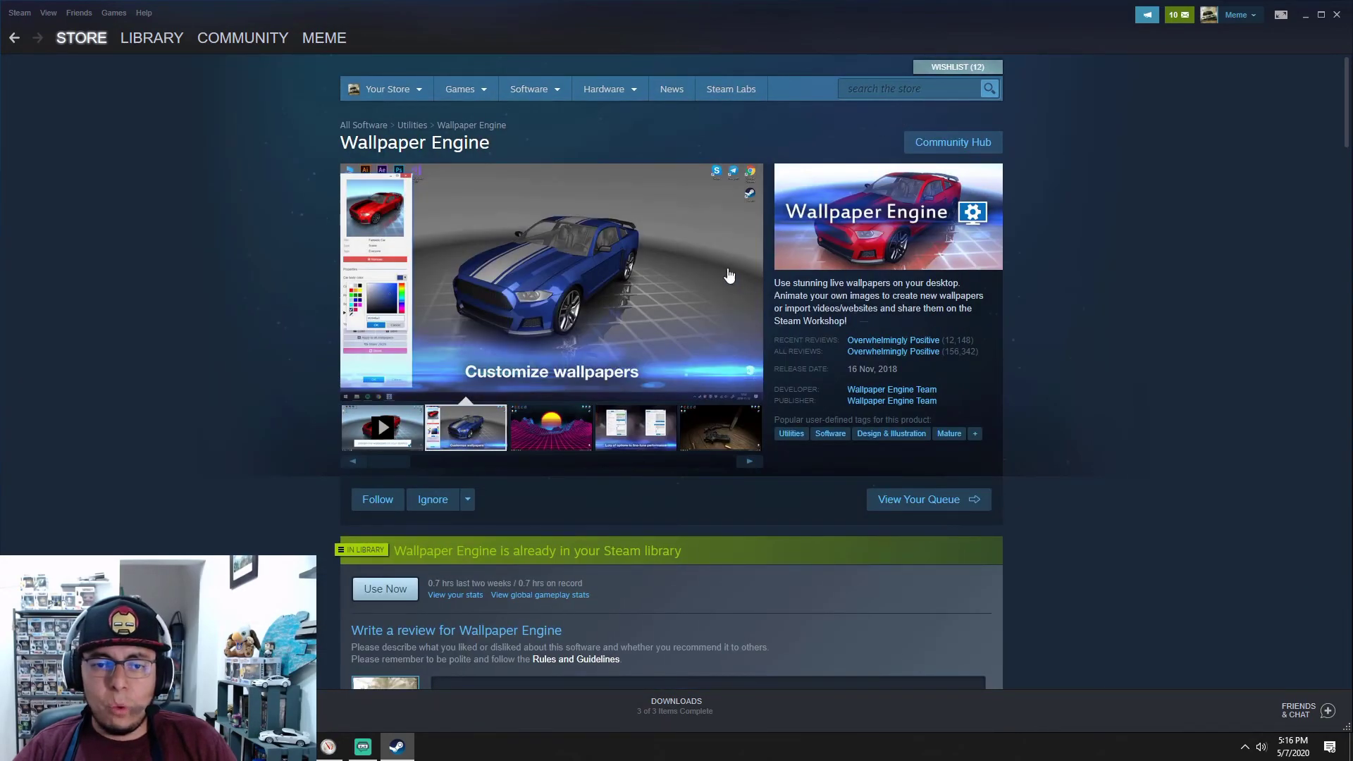
{"action": "scroll", "coordinate": [844, 530], "scroll_direction": "down", "scroll_amount": 7}
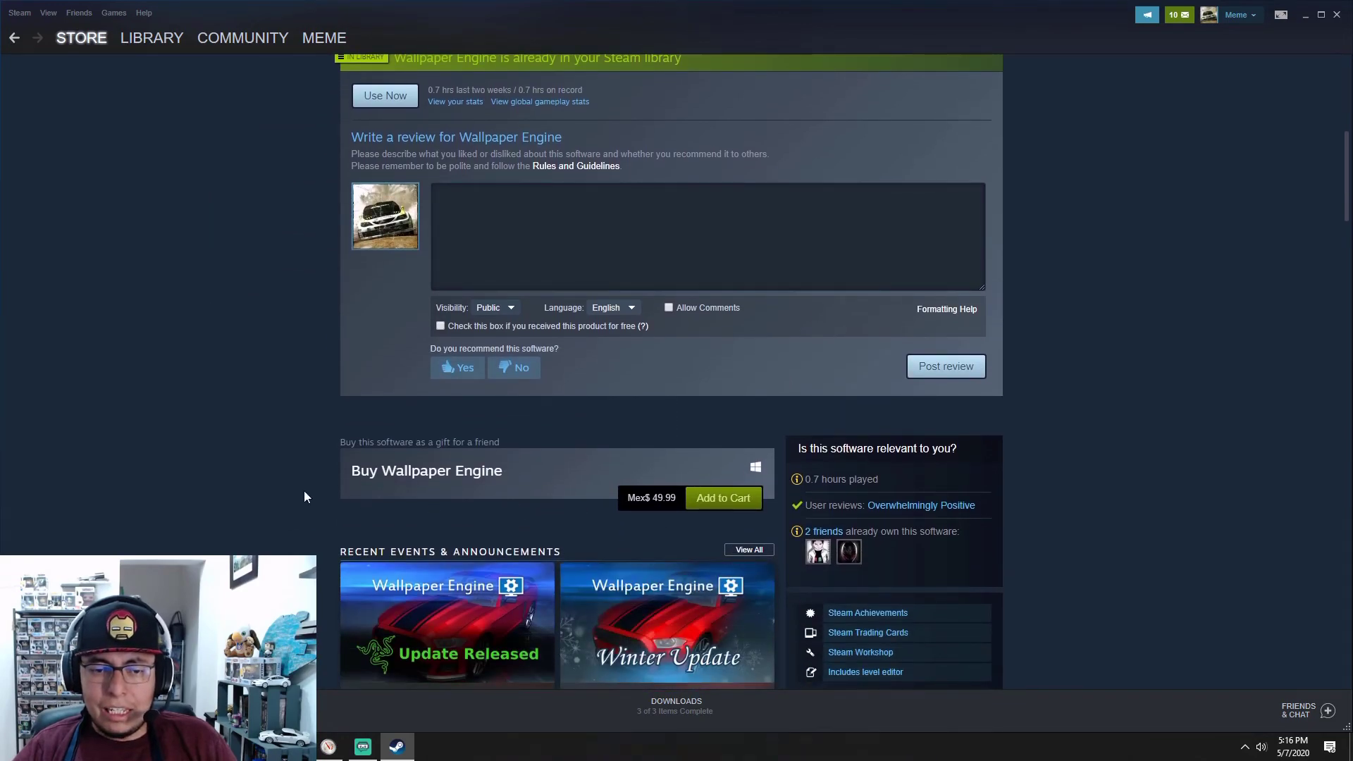
{"action": "scroll", "coordinate": [270, 481], "scroll_direction": "up", "scroll_amount": 7}
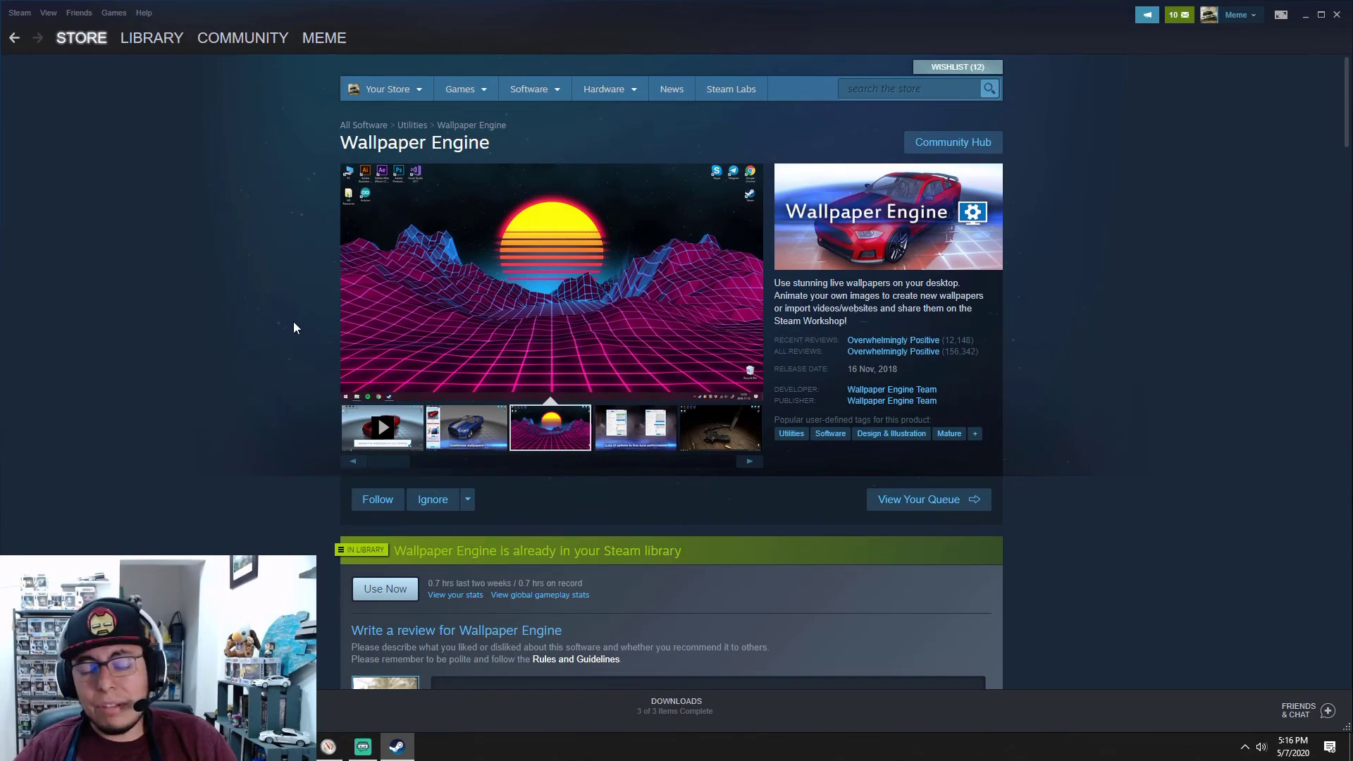
{"action": "left_click_drag", "start_coordinate": [871, 369], "coordinate": [843, 368]}
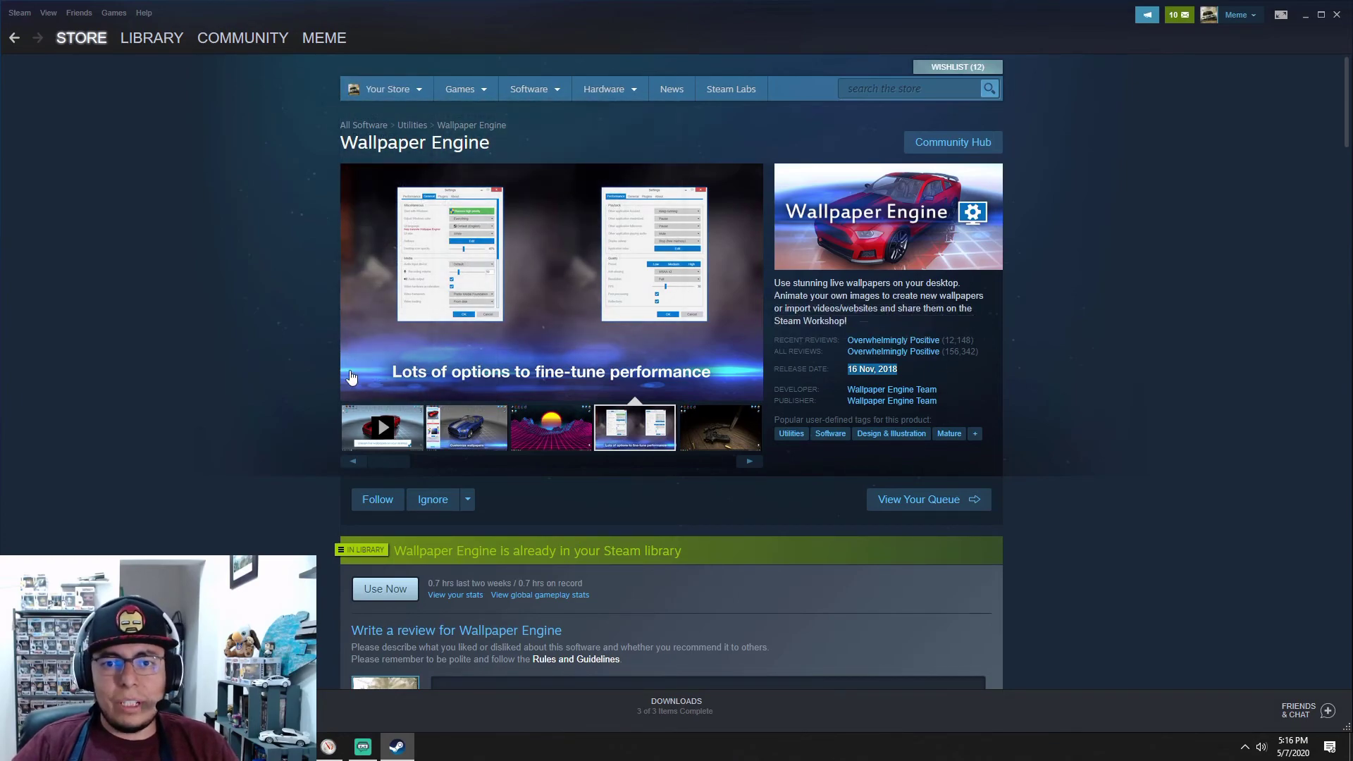
{"action": "scroll", "coordinate": [185, 356], "scroll_direction": "down", "scroll_amount": 5}
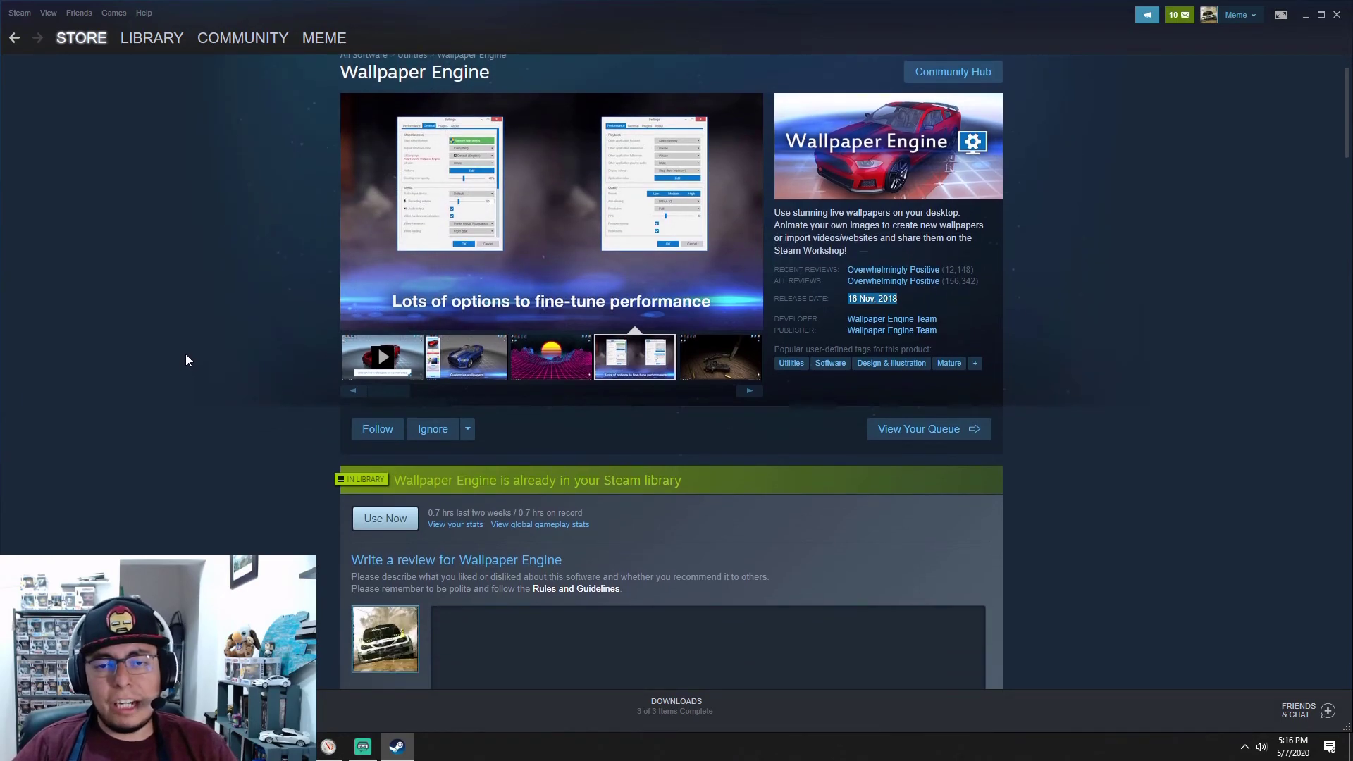
{"action": "scroll", "coordinate": [193, 338], "scroll_direction": "down", "scroll_amount": 3}
{"action": "scroll", "coordinate": [204, 333], "scroll_direction": "up", "scroll_amount": 3}
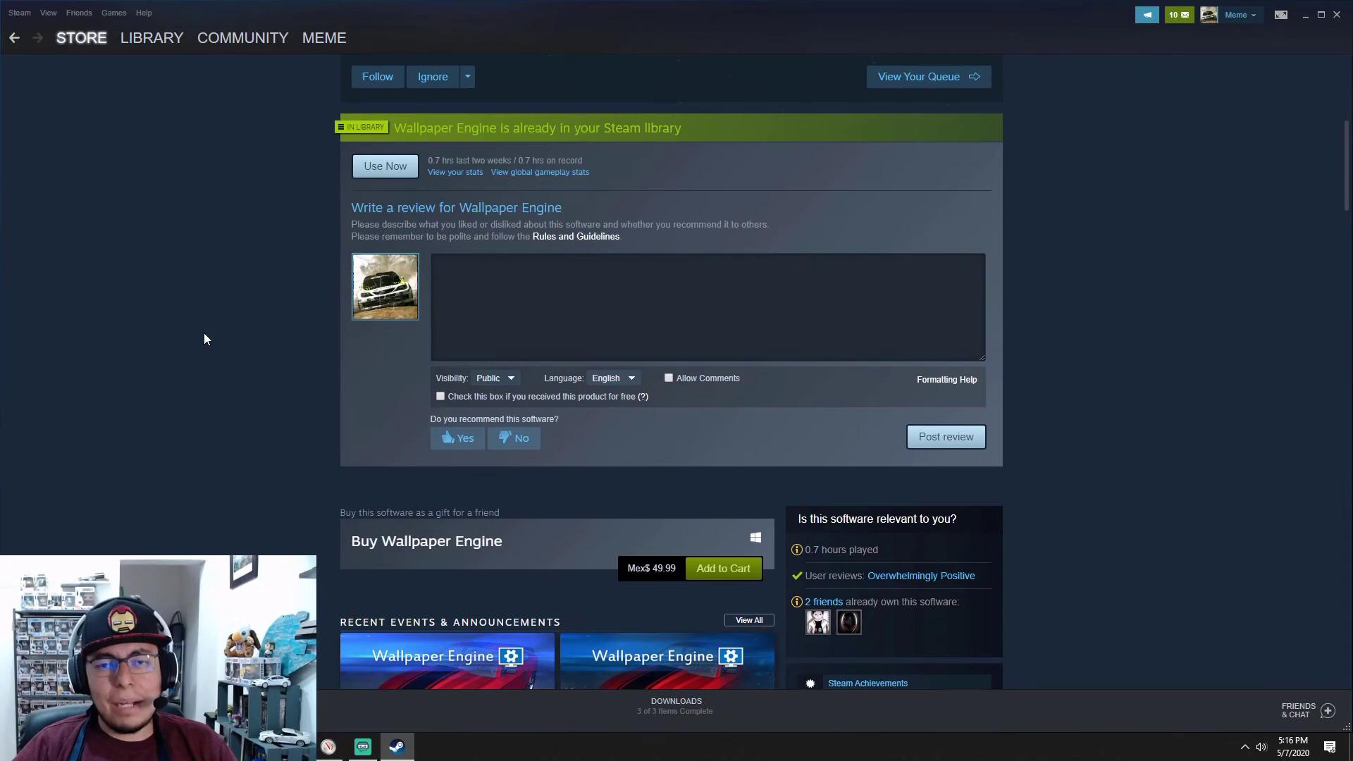
Step: Examine the announcements, feature list and system requirements on the Wallpaper Engine store page, and close the Steam window
{"action": "scroll", "coordinate": [200, 337], "scroll_direction": "down", "scroll_amount": 5}
{"action": "scroll", "coordinate": [197, 340], "scroll_direction": "down", "scroll_amount": 7}
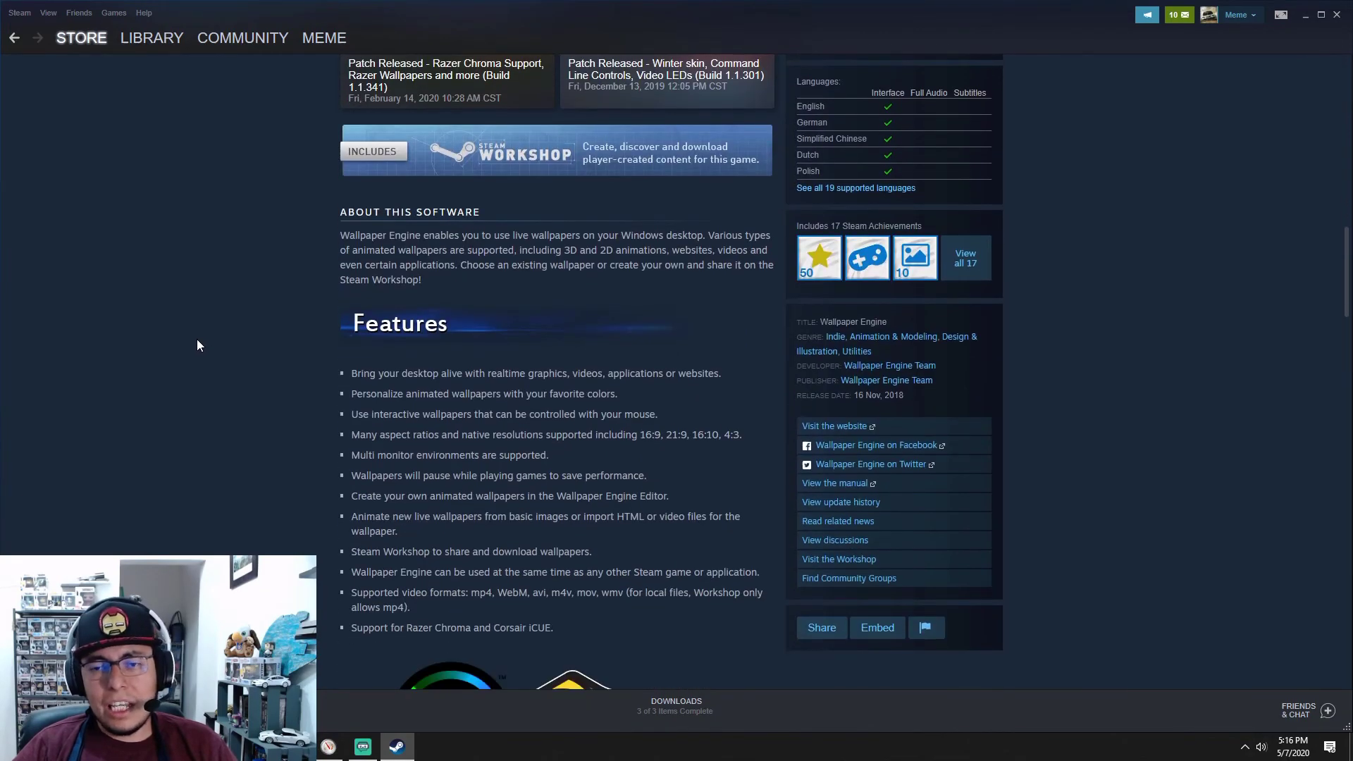
{"action": "scroll", "coordinate": [193, 342], "scroll_direction": "down", "scroll_amount": 5}
{"action": "scroll", "coordinate": [192, 344], "scroll_direction": "up", "scroll_amount": 3}
{"action": "scroll", "coordinate": [193, 346], "scroll_direction": "up", "scroll_amount": 12}
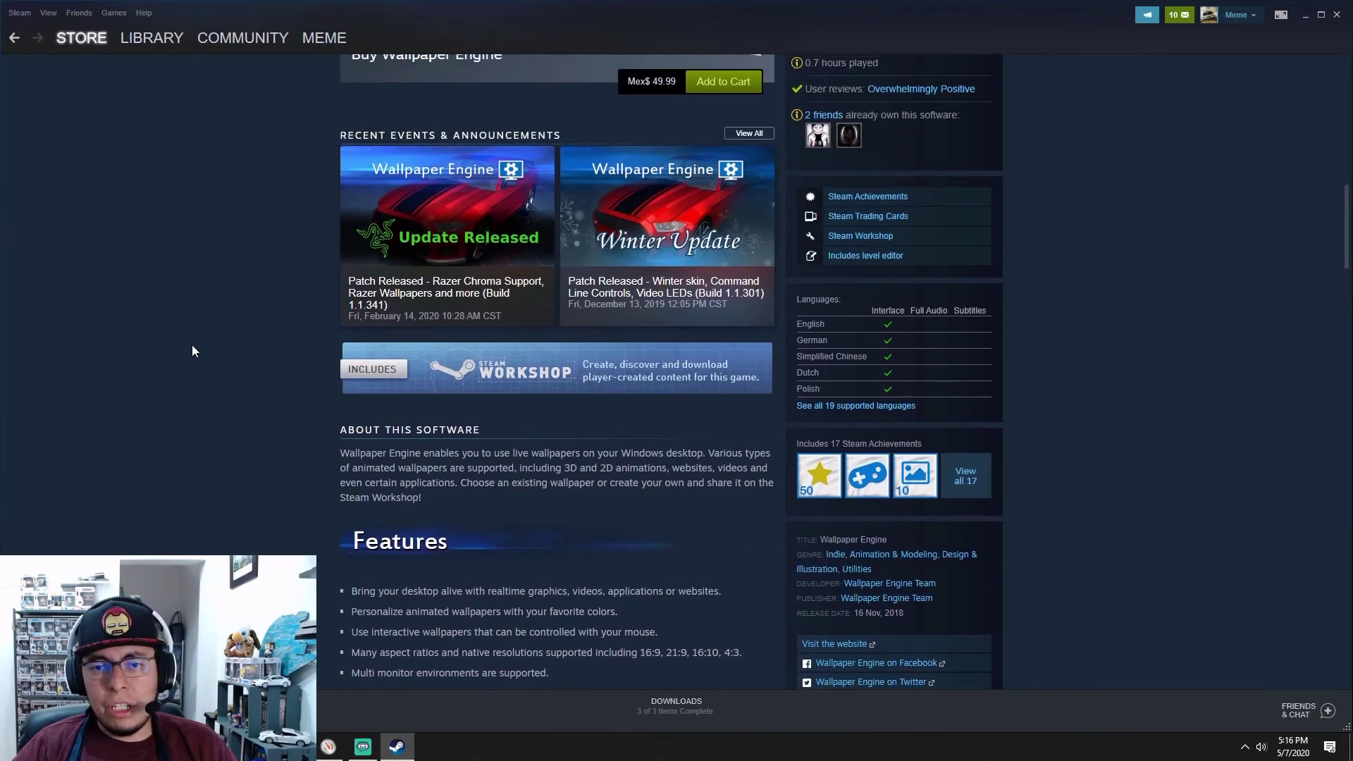
{"action": "scroll", "coordinate": [192, 346], "scroll_direction": "down", "scroll_amount": 6}
{"action": "scroll", "coordinate": [191, 349], "scroll_direction": "down", "scroll_amount": 6}
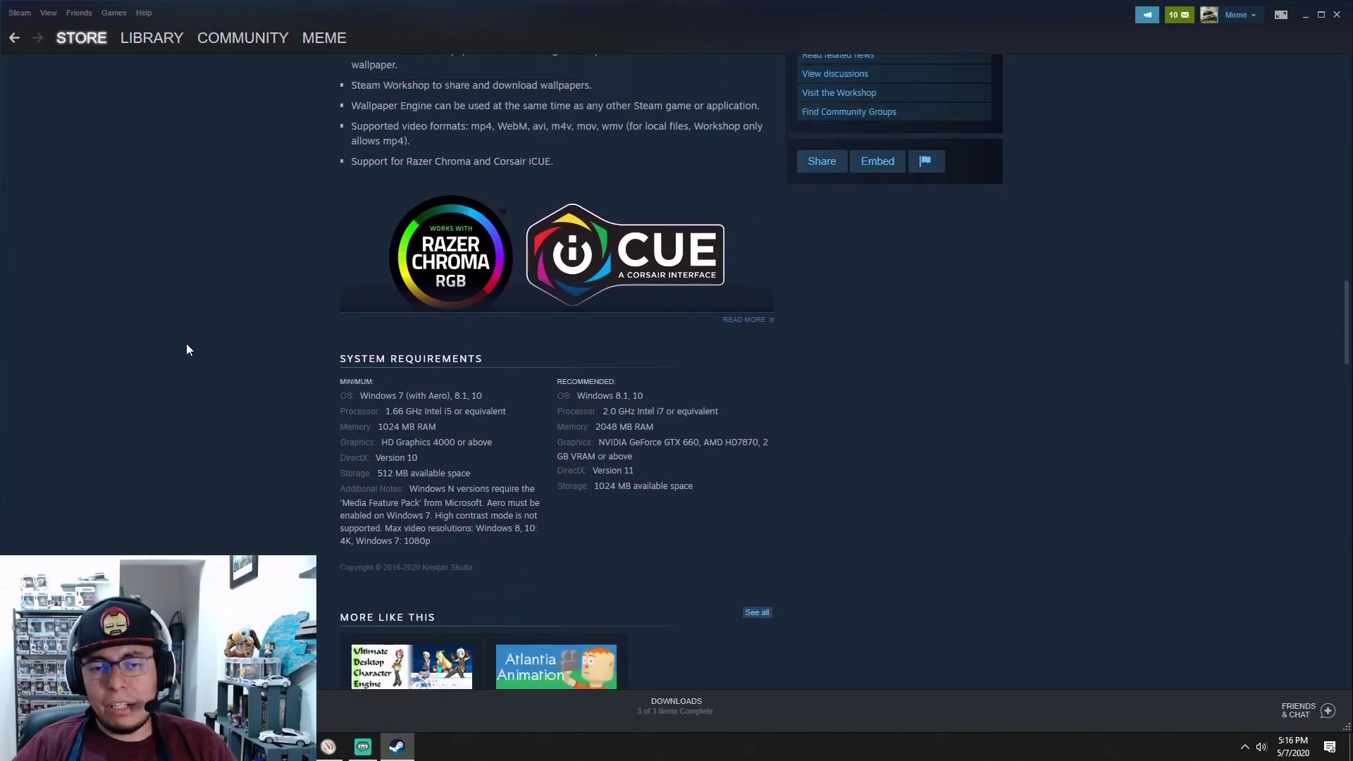
{"action": "scroll", "coordinate": [187, 349], "scroll_direction": "up", "scroll_amount": 8}
{"action": "scroll", "coordinate": [186, 349], "scroll_direction": "up", "scroll_amount": 10}
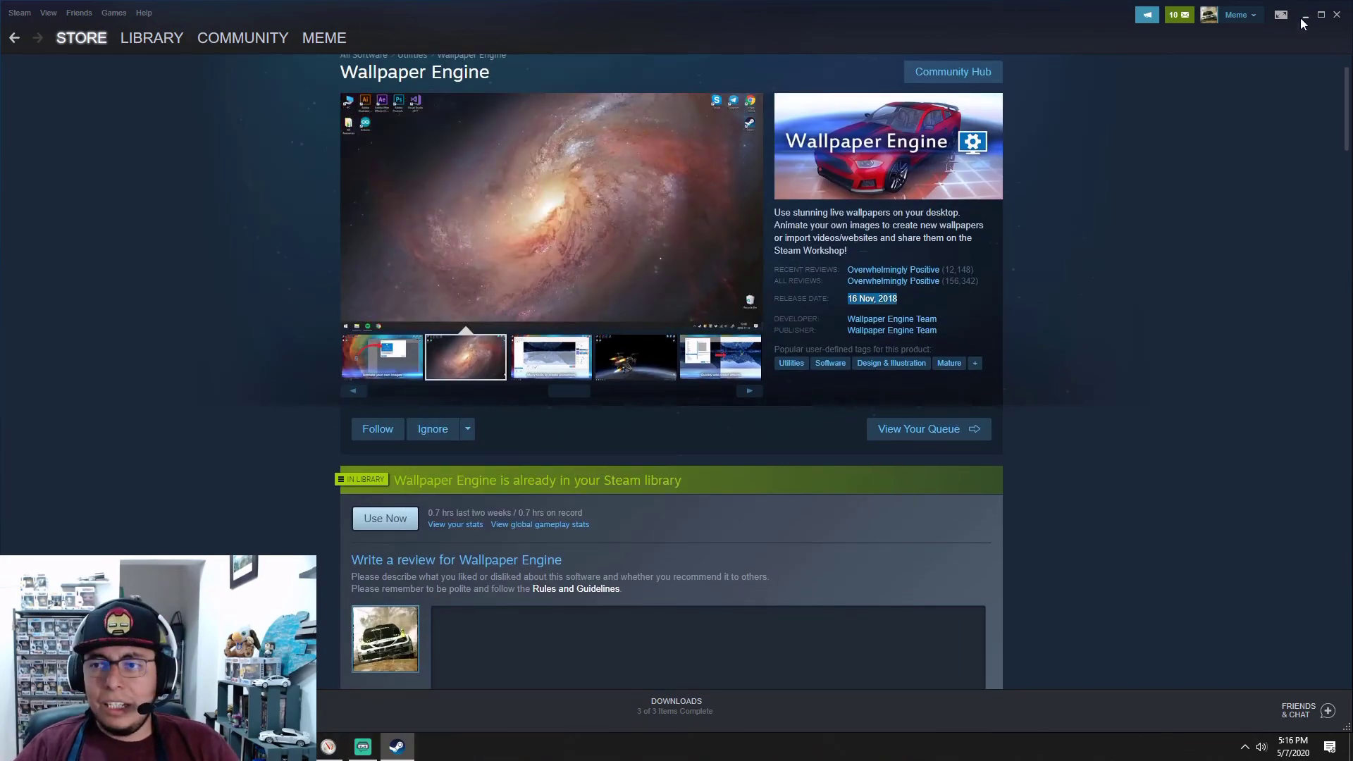
{"action": "scroll", "coordinate": [908, 105], "scroll_direction": "up", "scroll_amount": 1}
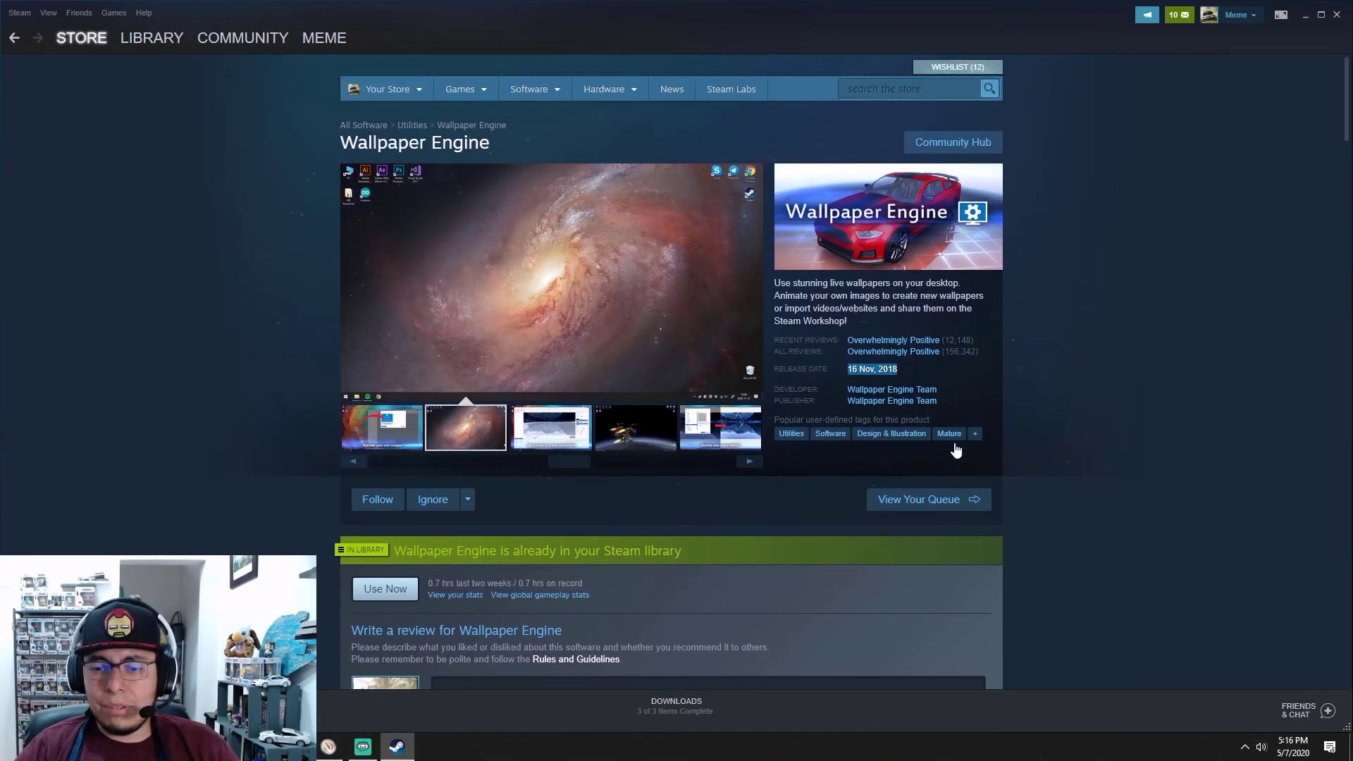
{"action": "scroll", "coordinate": [966, 428], "scroll_direction": "down", "scroll_amount": 4}
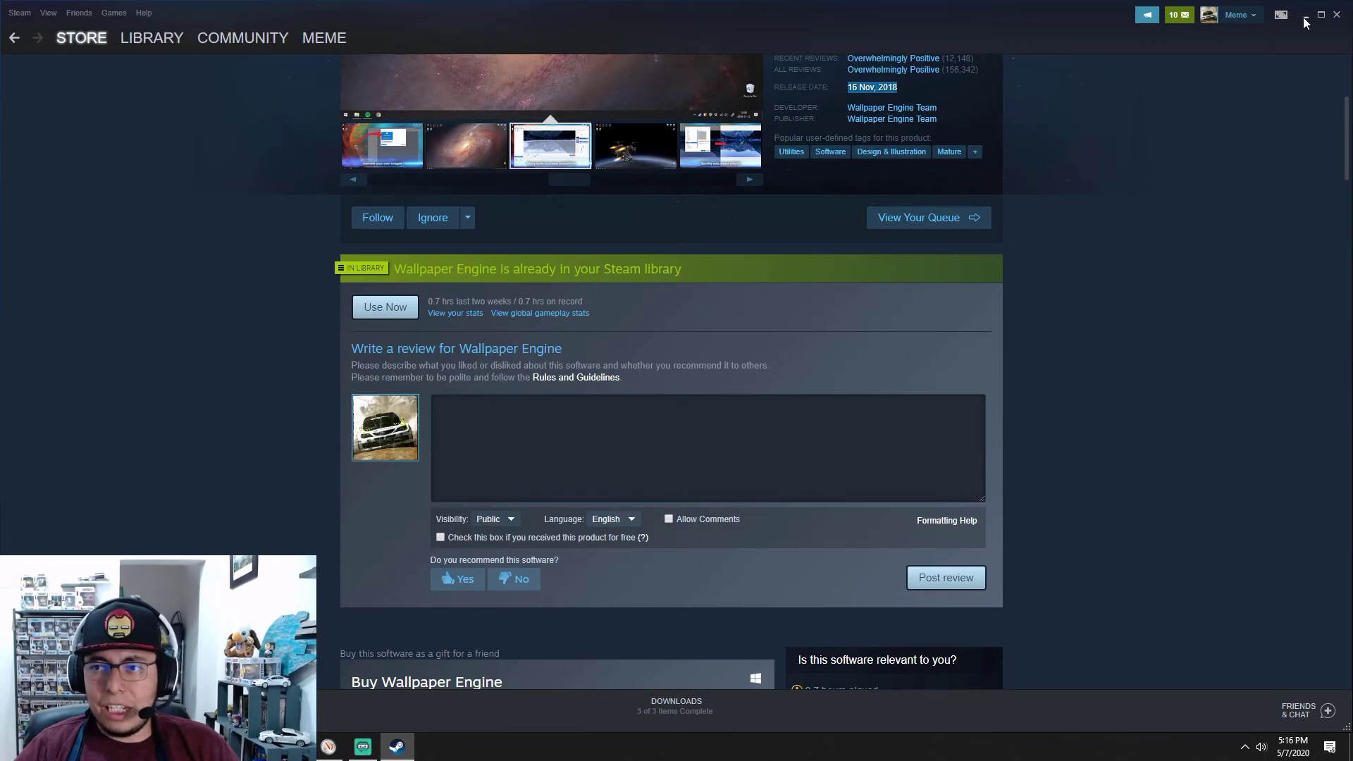
{"action": "left_click", "coordinate": [1337, 15]}
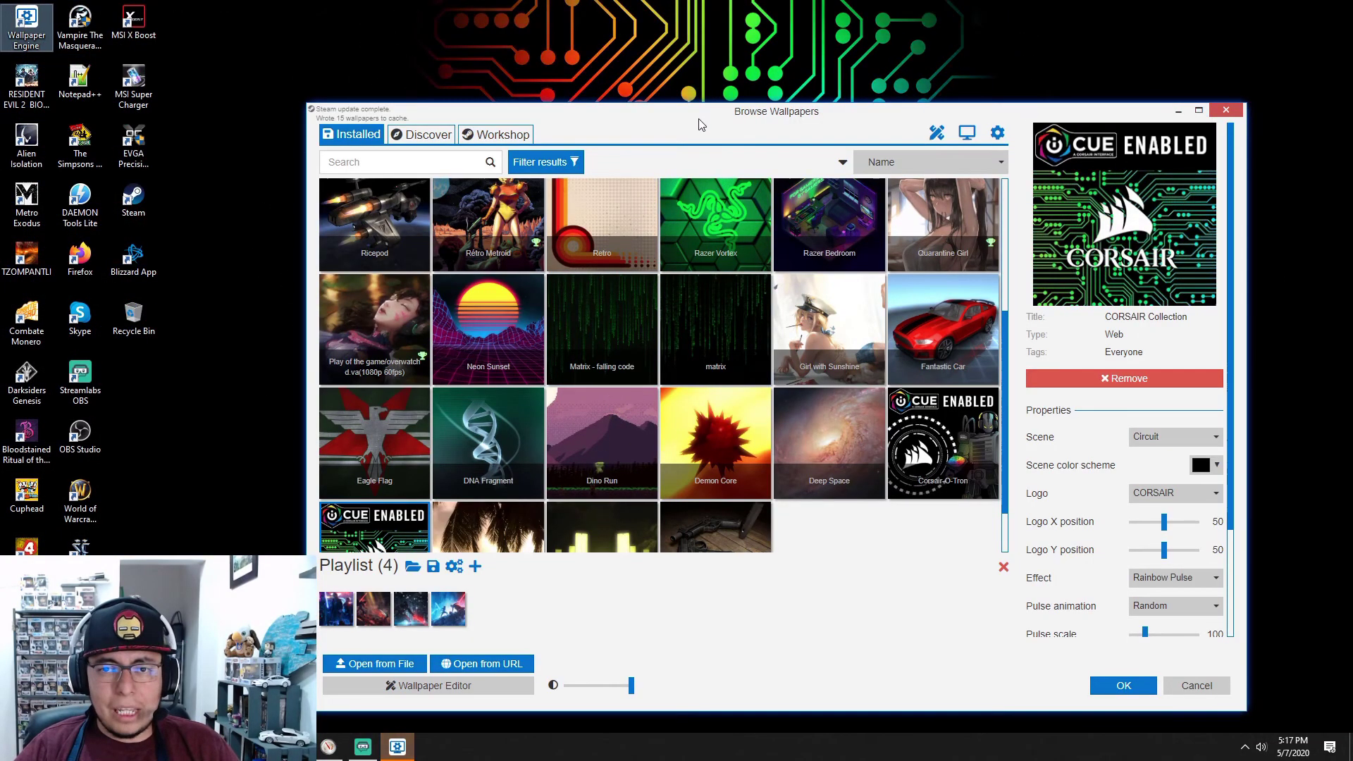
Step: Look through the installed wallpapers in Wallpaper Engine and reposition its window on the desktop
{"action": "scroll", "coordinate": [665, 277], "scroll_direction": "up", "scroll_amount": 4}
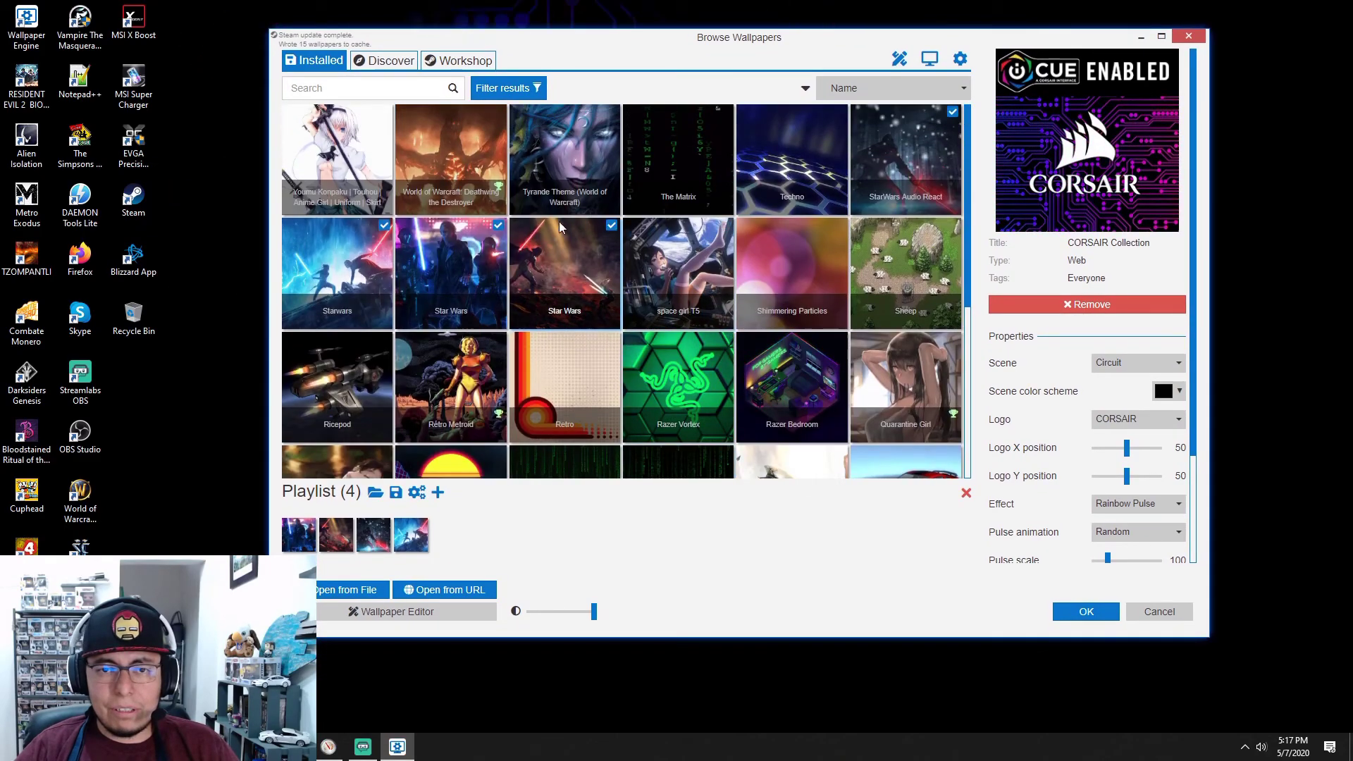
{"action": "scroll", "coordinate": [773, 357], "scroll_direction": "down", "scroll_amount": 2}
{"action": "scroll", "coordinate": [773, 357], "scroll_direction": "down", "scroll_amount": 3}
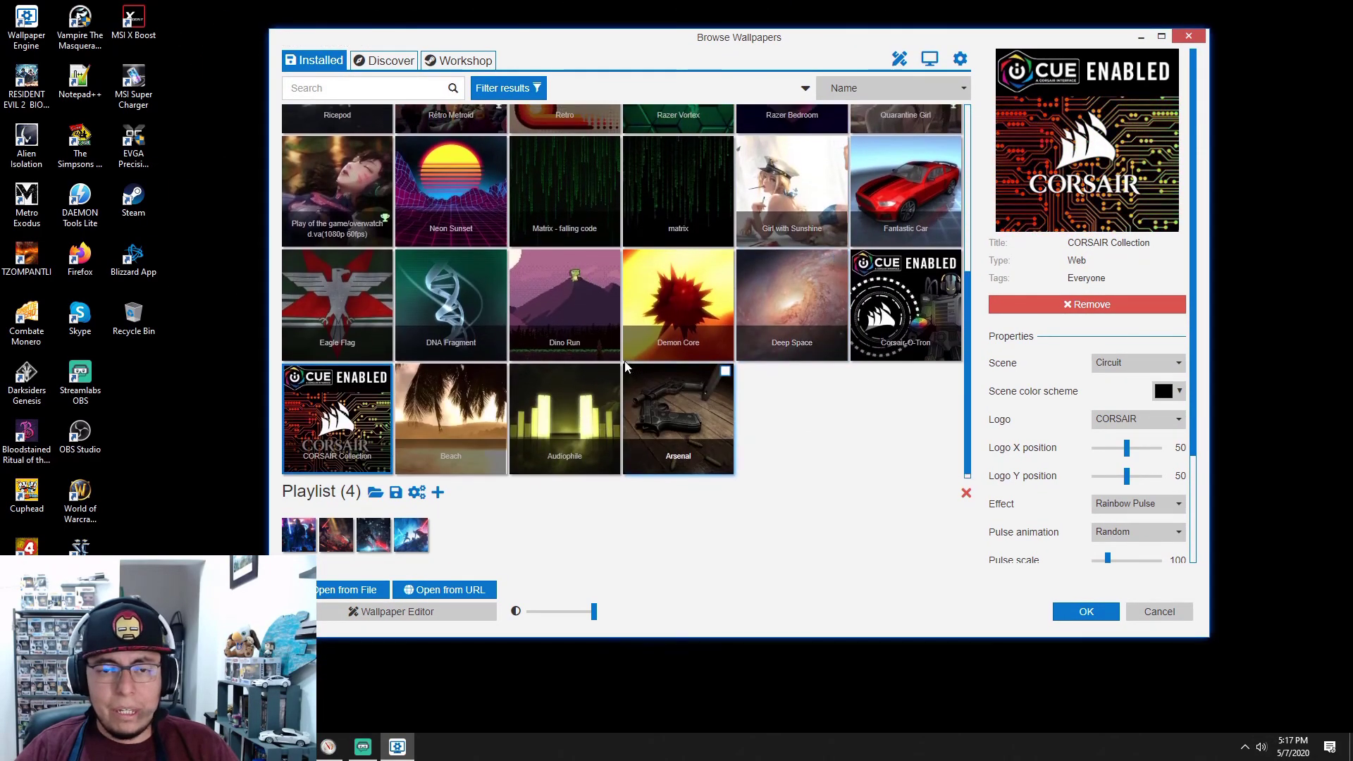
{"action": "scroll", "coordinate": [813, 254], "scroll_direction": "up", "scroll_amount": 3}
{"action": "left_click_drag", "start_coordinate": [1132, 38], "coordinate": [1147, 79]}
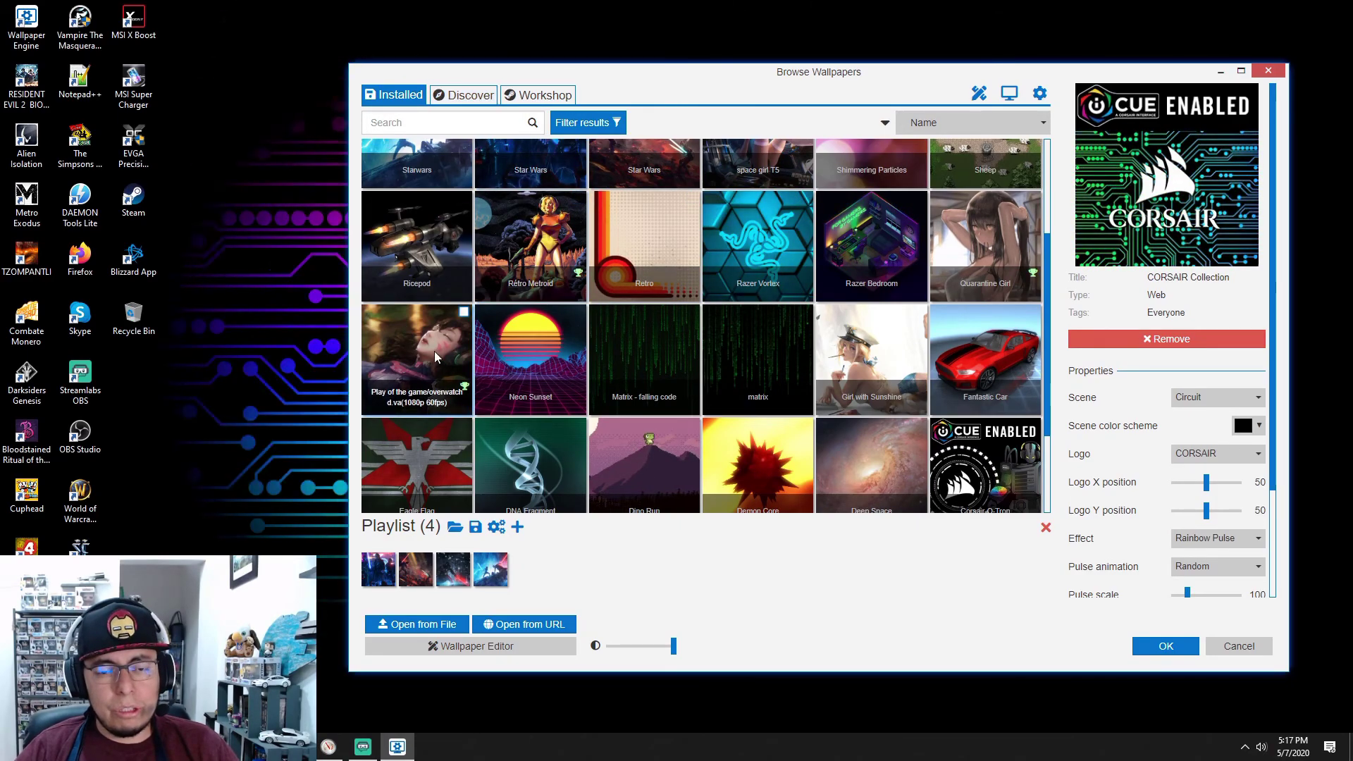
Step: Switch to discovering wallpapers and browse the newly approved and all-time classics collections
{"action": "left_click", "coordinate": [470, 99]}
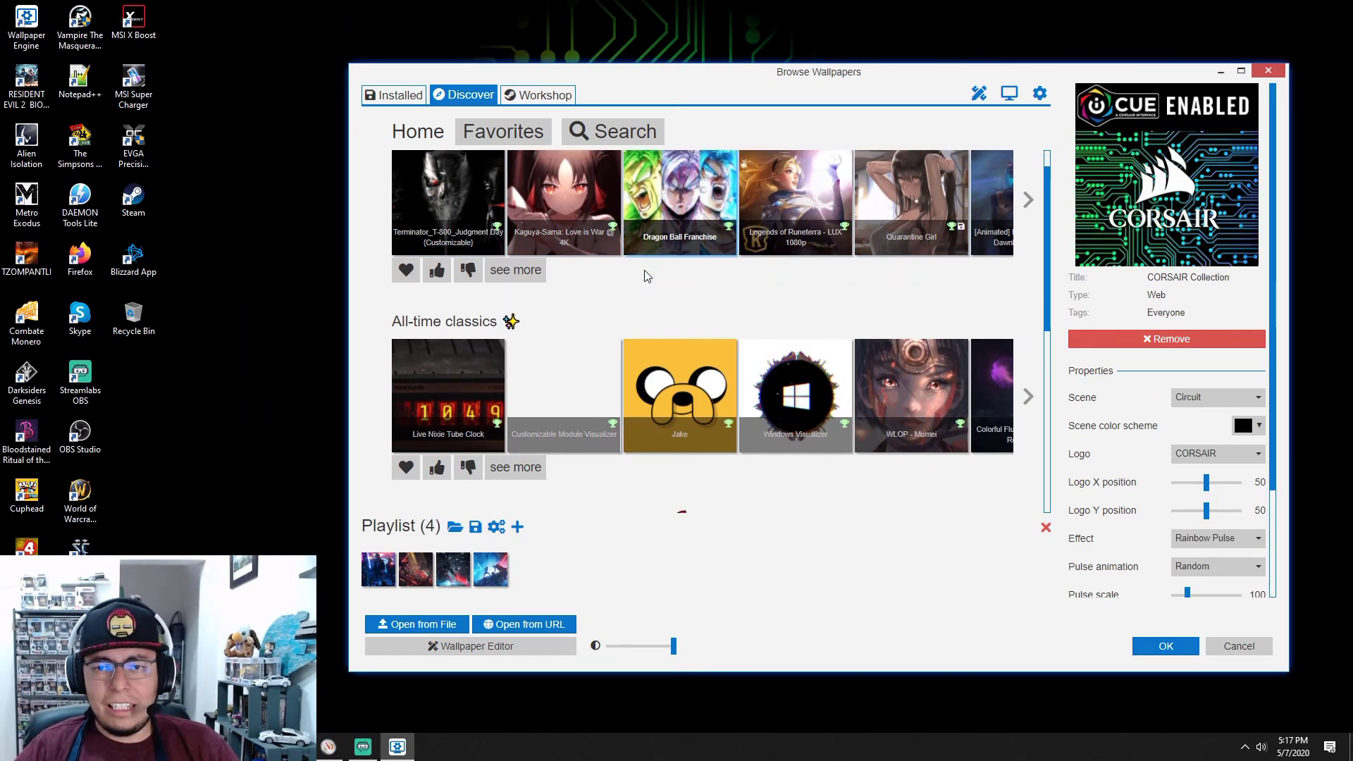
{"action": "left_click", "coordinate": [1026, 235]}
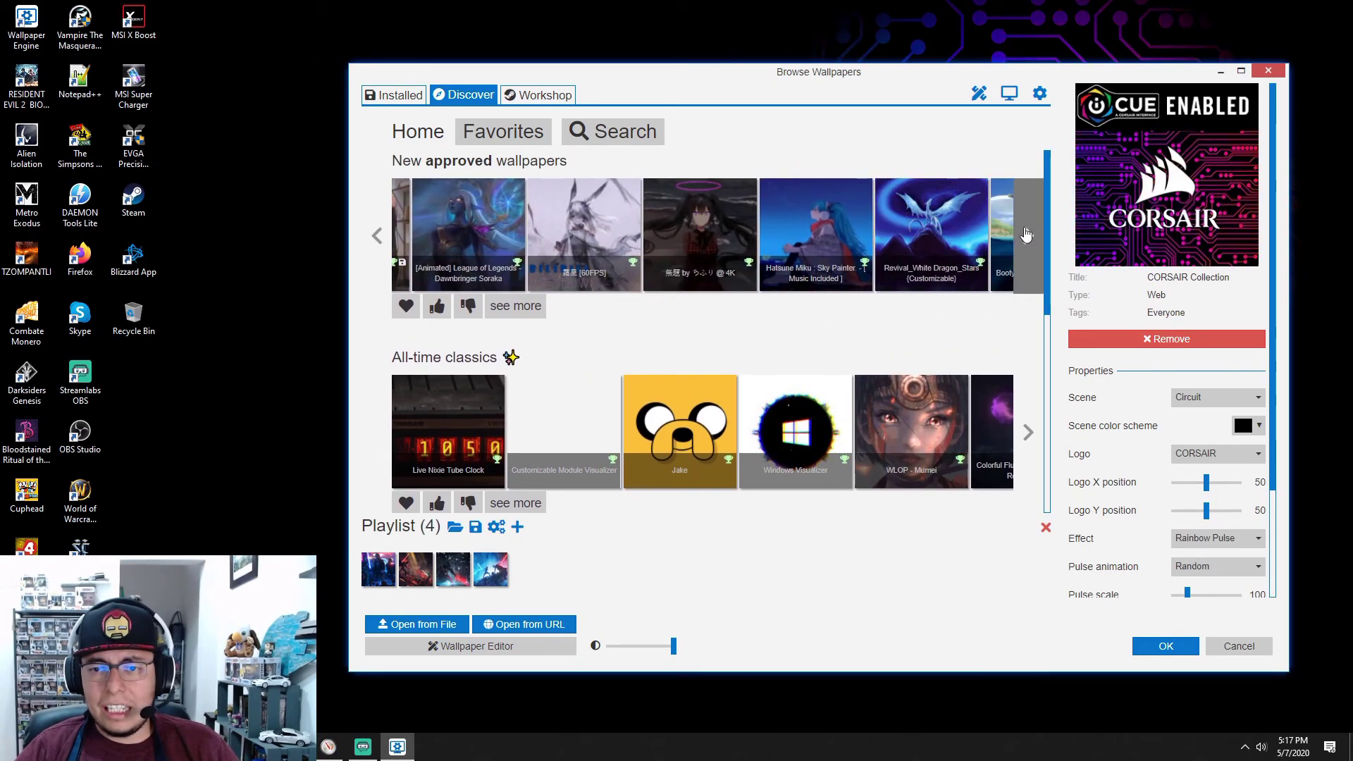
{"action": "left_click", "coordinate": [1029, 432]}
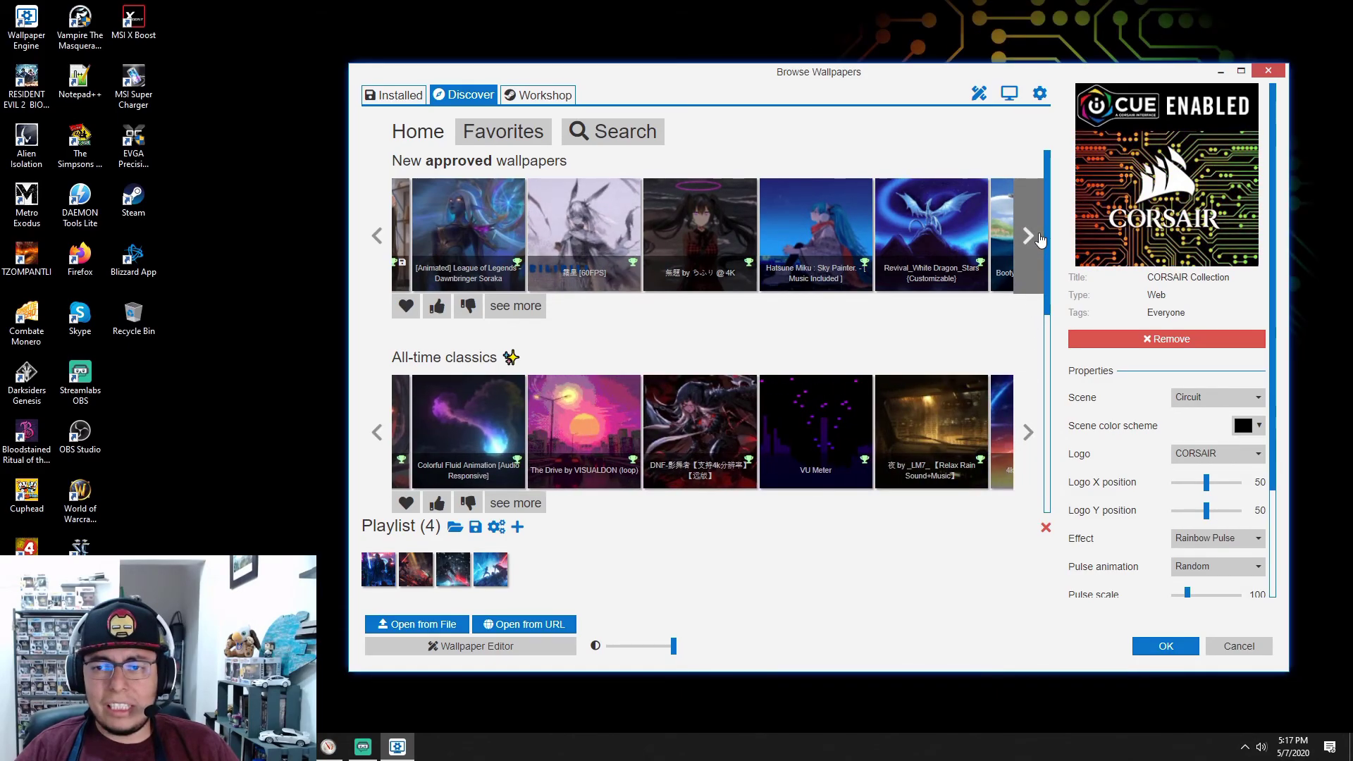
{"action": "left_click", "coordinate": [1030, 237]}
{"action": "left_click", "coordinate": [1032, 418]}
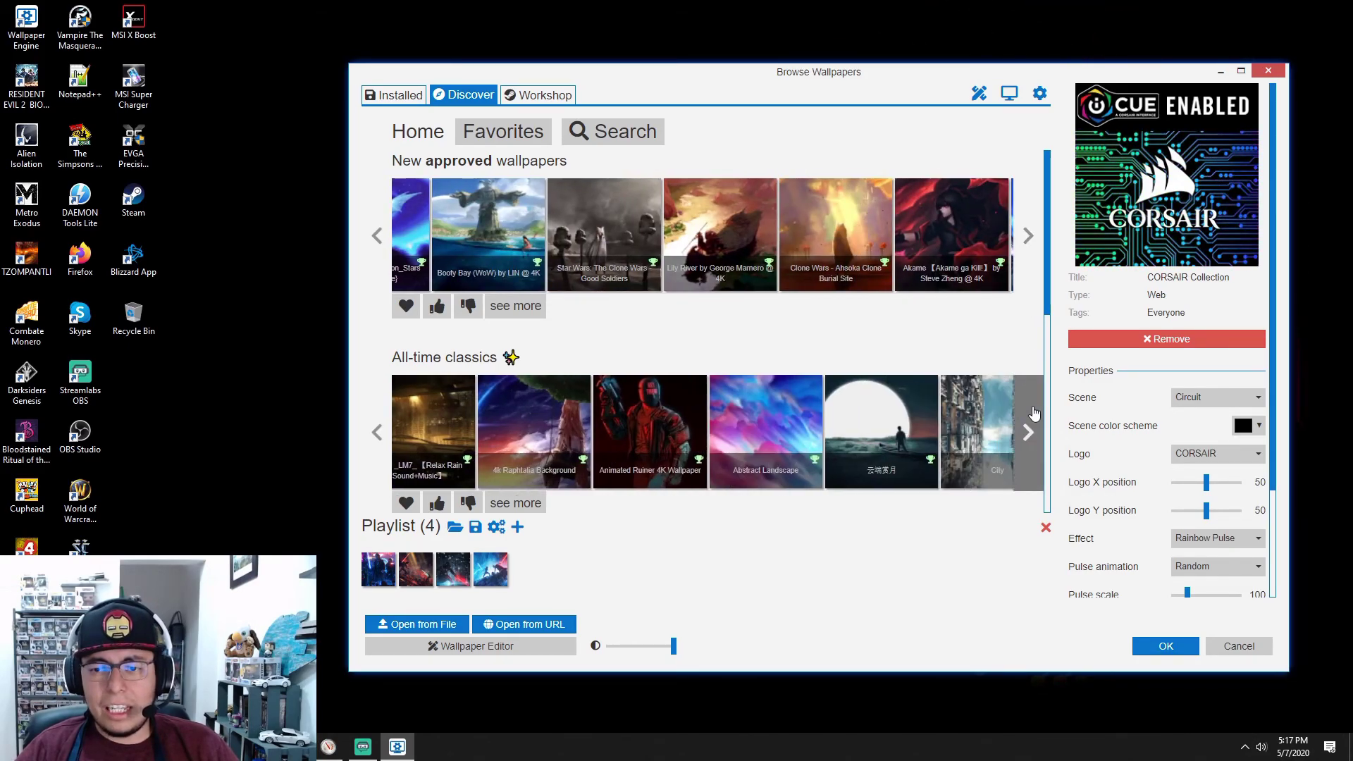
{"action": "left_click", "coordinate": [1027, 429]}
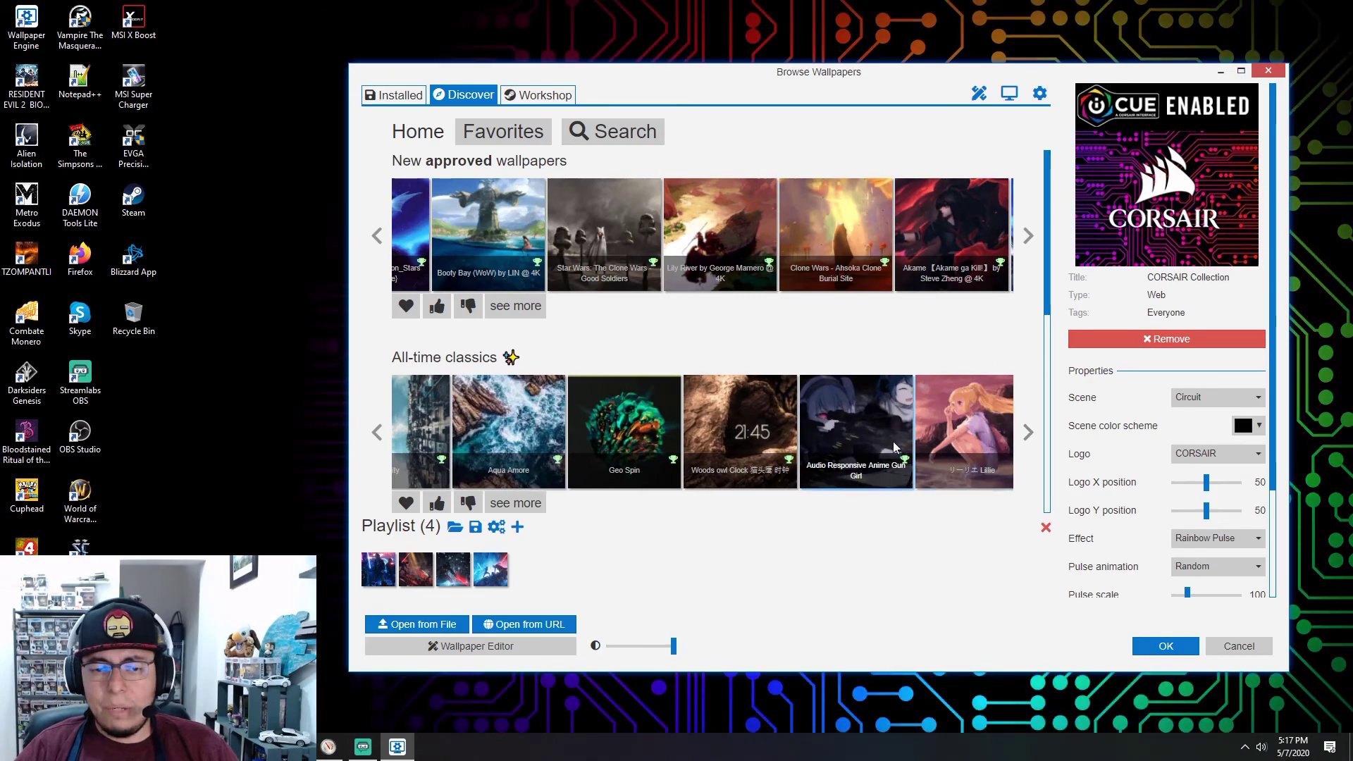
Step: Examine the remaining recommended collections, including Razer Chroma and Corsair iCUE, Matrix, Anime, Clock and creators' wallpapers
{"action": "scroll", "coordinate": [775, 458], "scroll_direction": "down", "scroll_amount": 4}
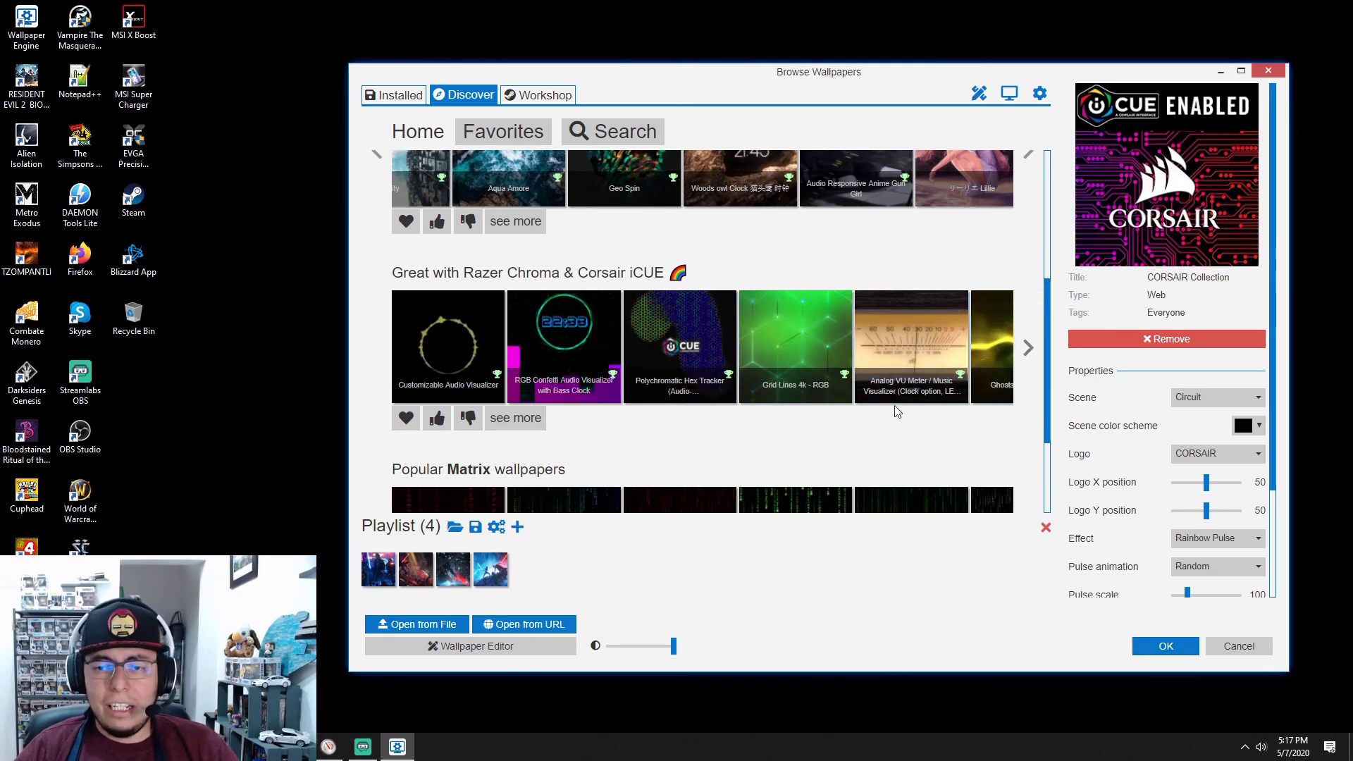
{"action": "scroll", "coordinate": [901, 405], "scroll_direction": "down", "scroll_amount": 2}
{"action": "scroll", "coordinate": [764, 376], "scroll_direction": "down", "scroll_amount": 3}
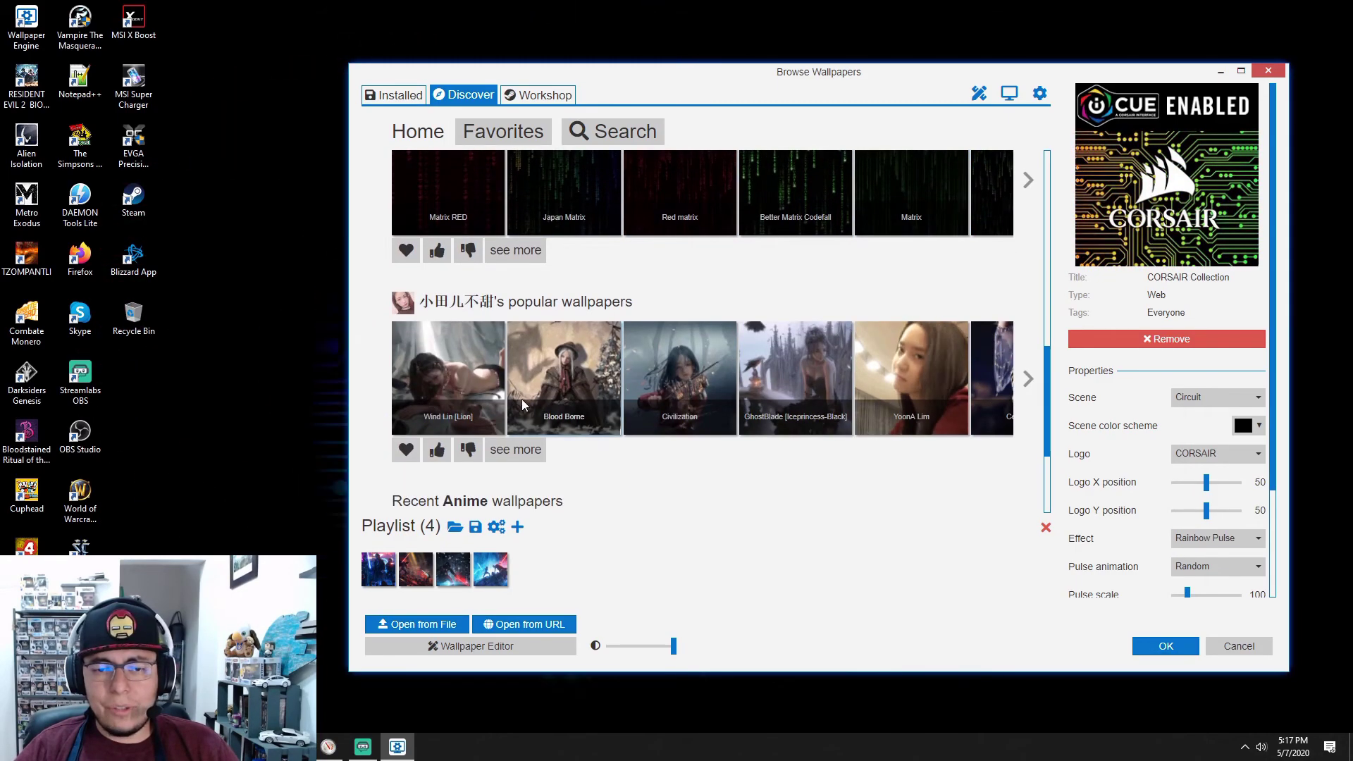
{"action": "scroll", "coordinate": [522, 400], "scroll_direction": "down", "scroll_amount": 1}
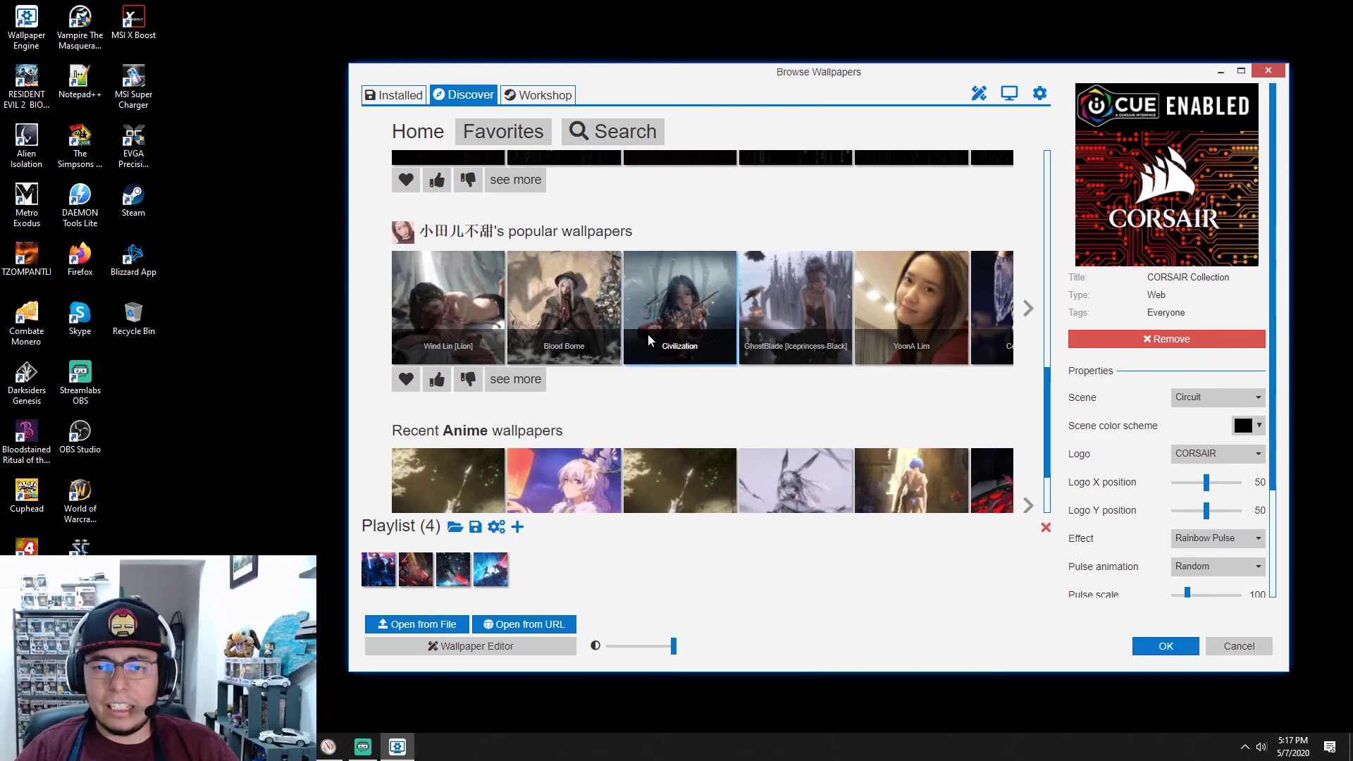
{"action": "scroll", "coordinate": [649, 331], "scroll_direction": "down", "scroll_amount": 6}
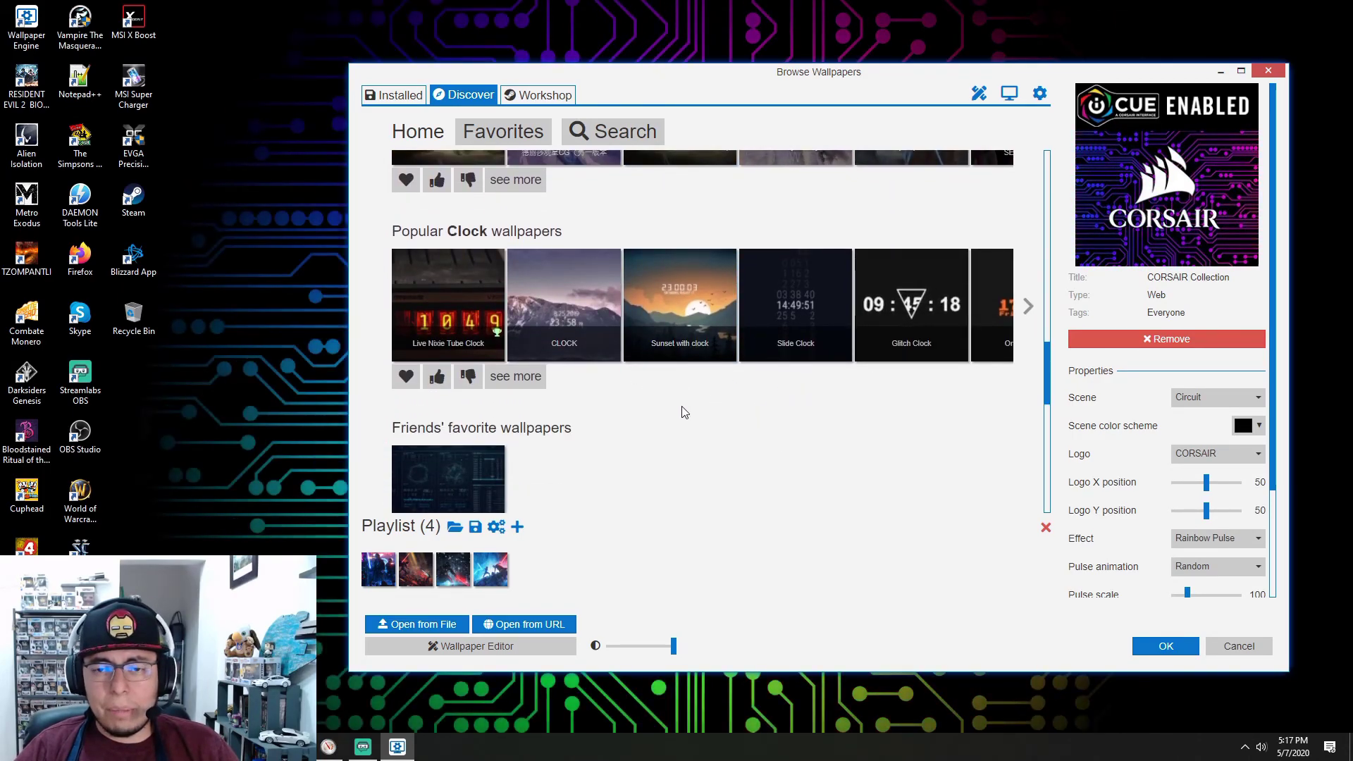
{"action": "scroll", "coordinate": [670, 440], "scroll_direction": "down", "scroll_amount": 3}
{"action": "scroll", "coordinate": [705, 402], "scroll_direction": "down", "scroll_amount": 2}
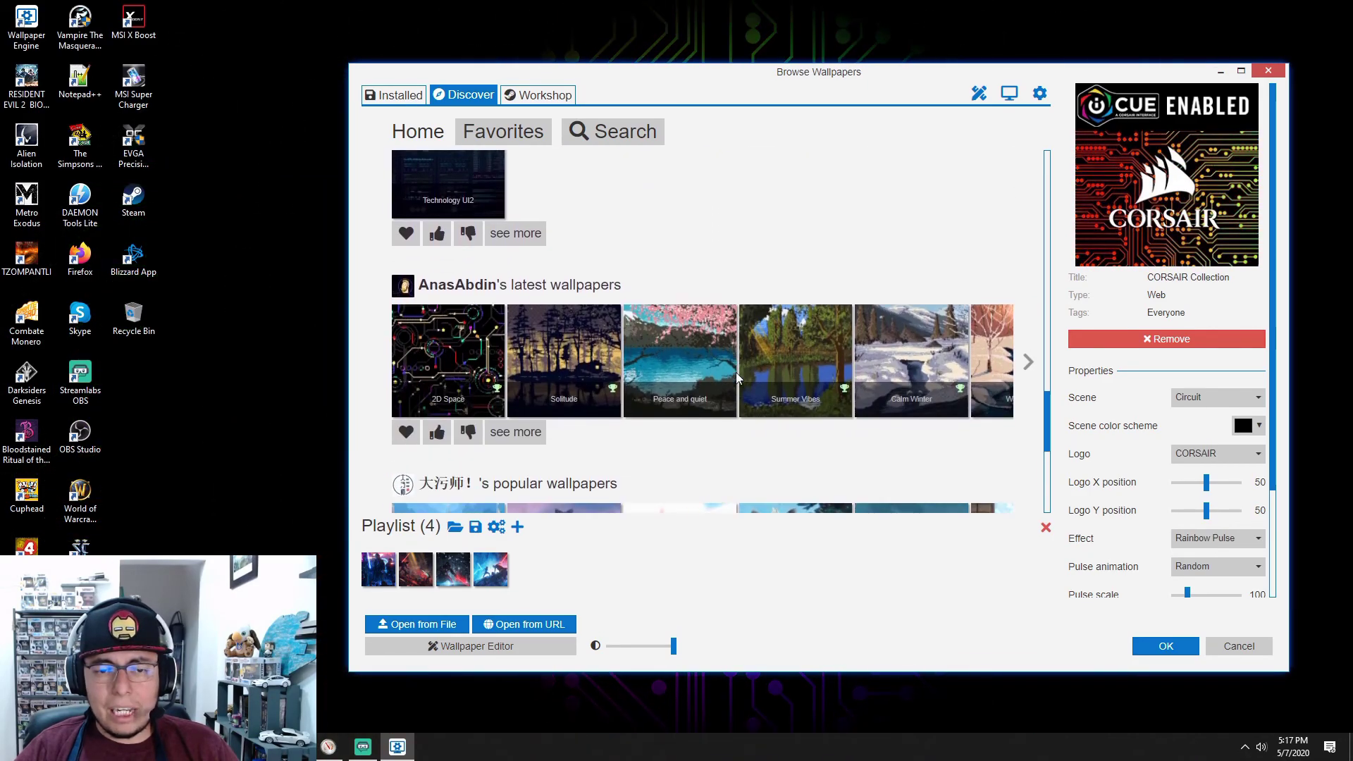
{"action": "scroll", "coordinate": [736, 372], "scroll_direction": "up", "scroll_amount": 2}
{"action": "scroll", "coordinate": [589, 326], "scroll_direction": "down", "scroll_amount": 3}
{"action": "scroll", "coordinate": [648, 323], "scroll_direction": "down", "scroll_amount": 2}
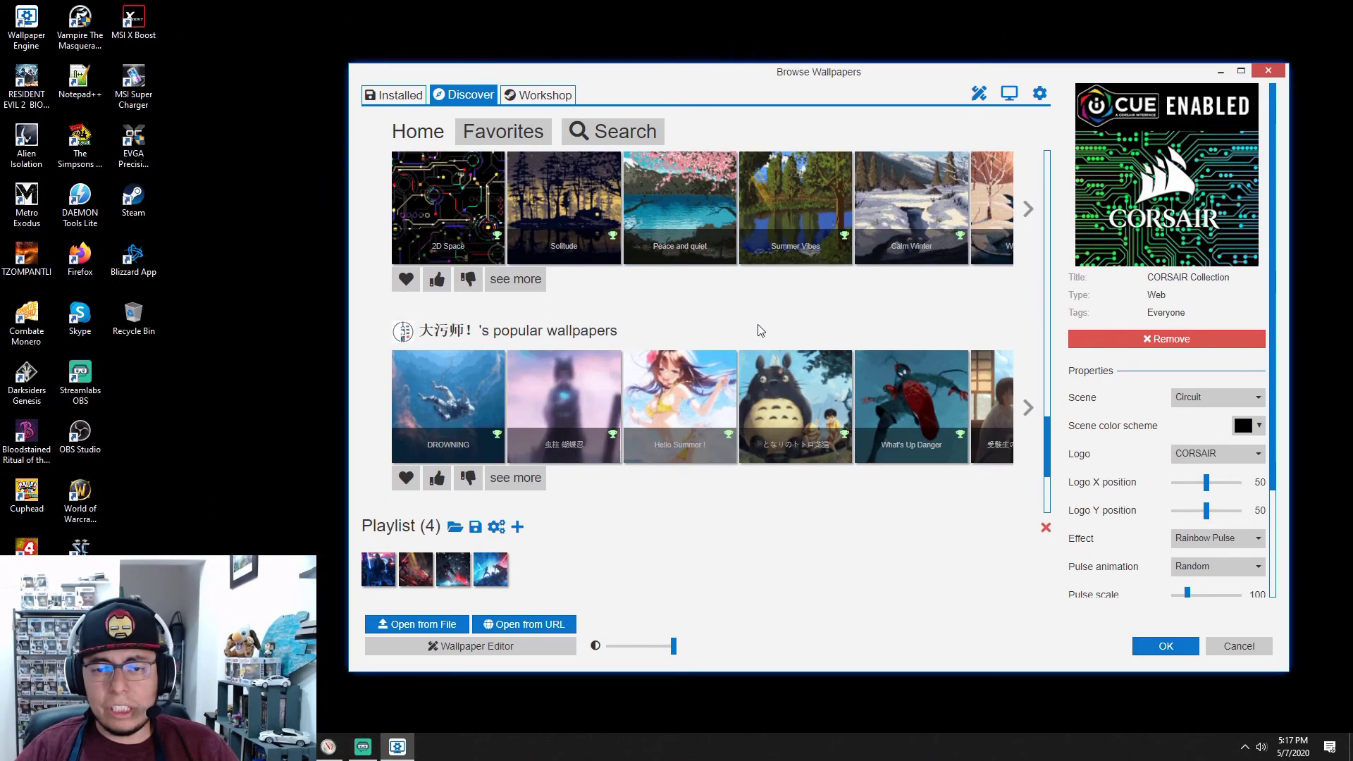
{"action": "scroll", "coordinate": [754, 326], "scroll_direction": "down", "scroll_amount": 7}
Step: Open the Workshop listing and browse the first page of top-rated wallpapers
{"action": "left_click", "coordinate": [527, 99]}
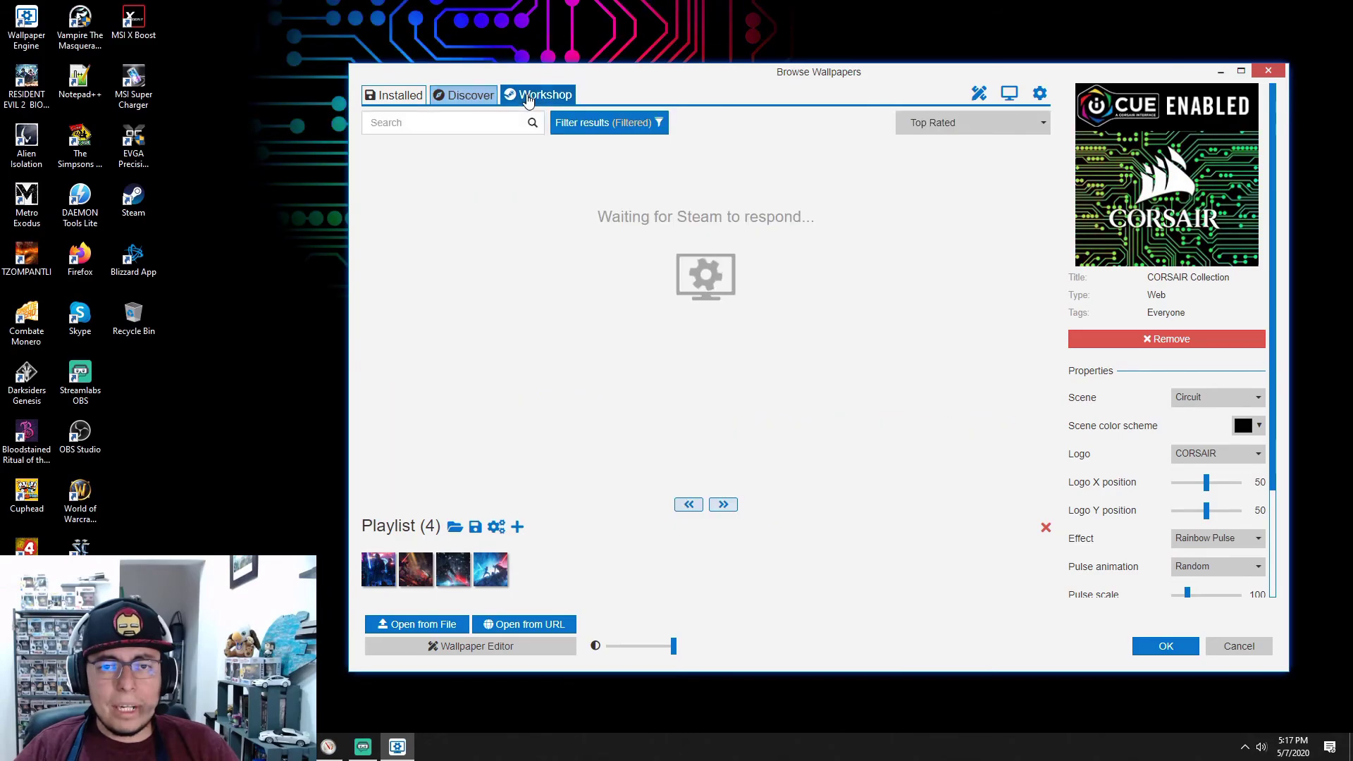
{"action": "scroll", "coordinate": [779, 342], "scroll_direction": "down", "scroll_amount": 2}
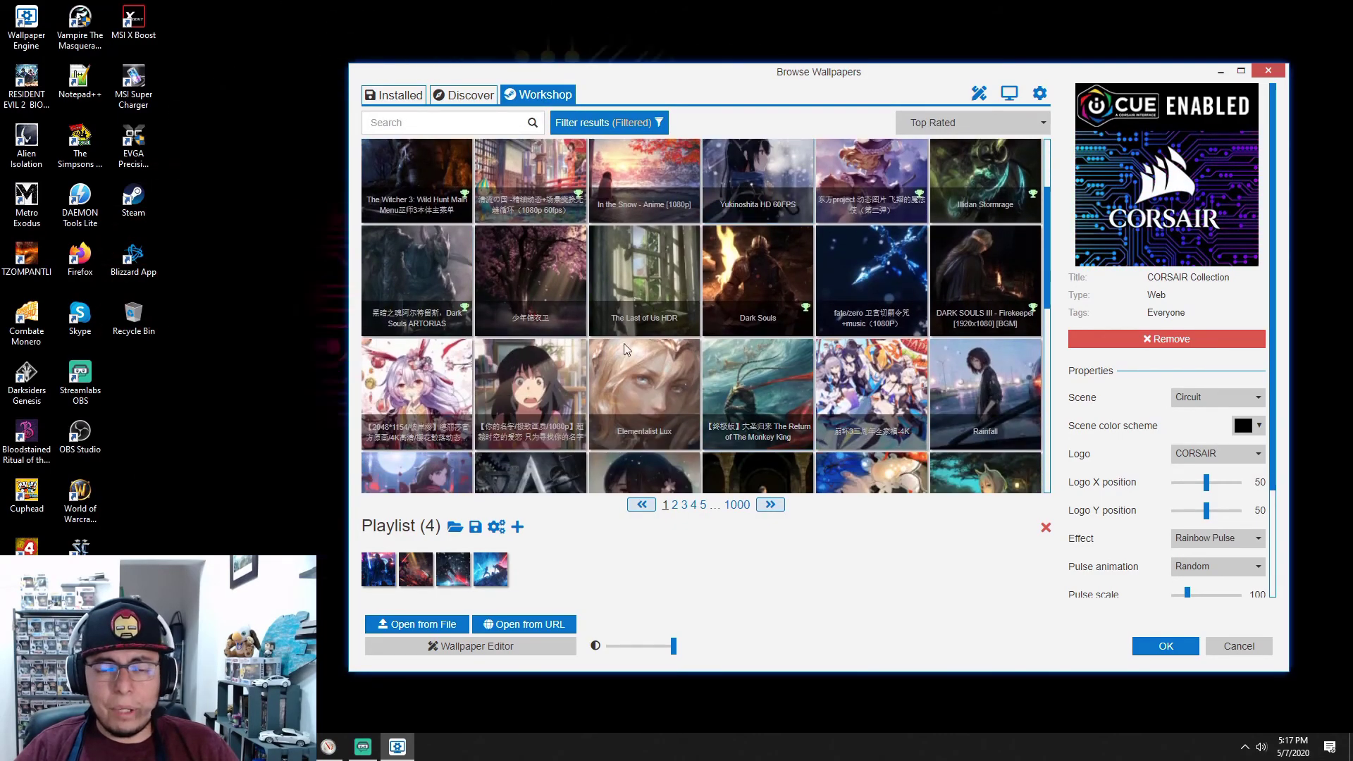
{"action": "scroll", "coordinate": [638, 334], "scroll_direction": "down", "scroll_amount": 8}
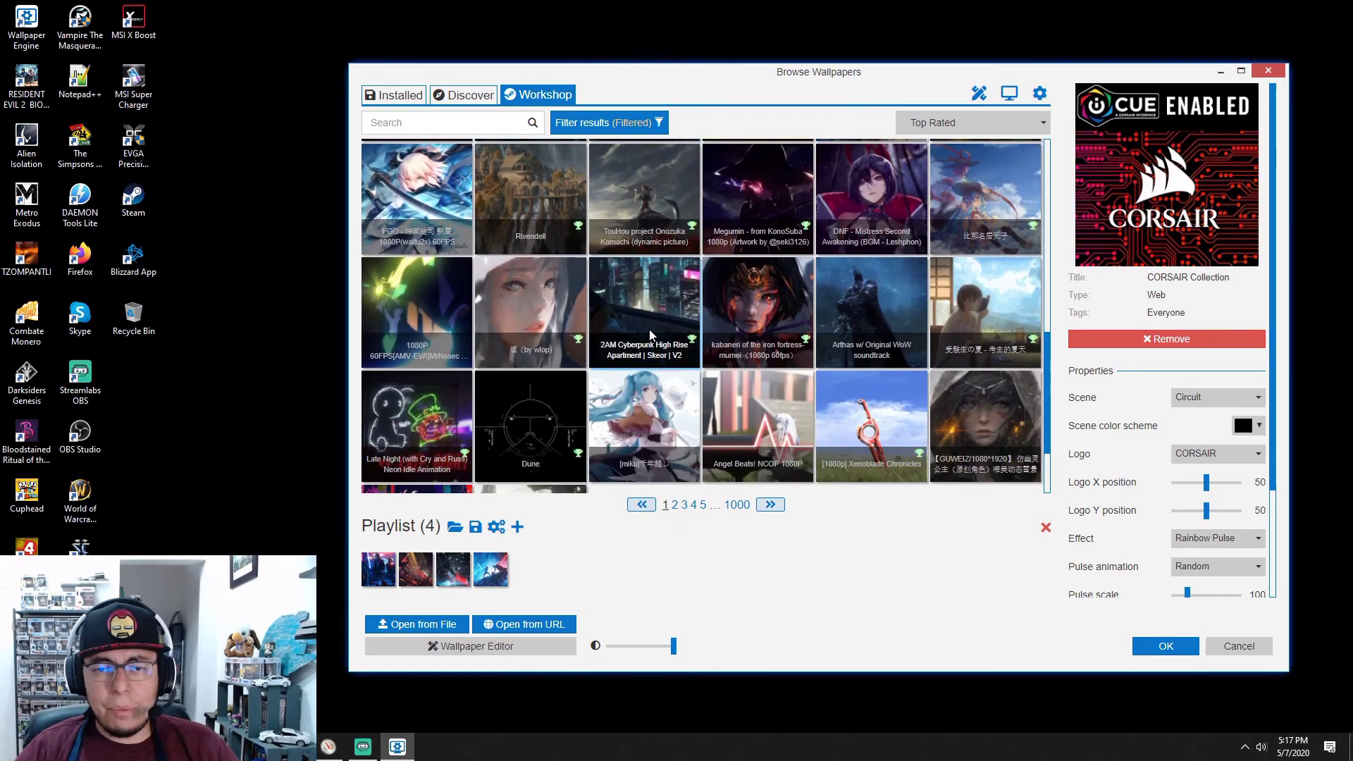
{"action": "scroll", "coordinate": [661, 319], "scroll_direction": "down", "scroll_amount": 2}
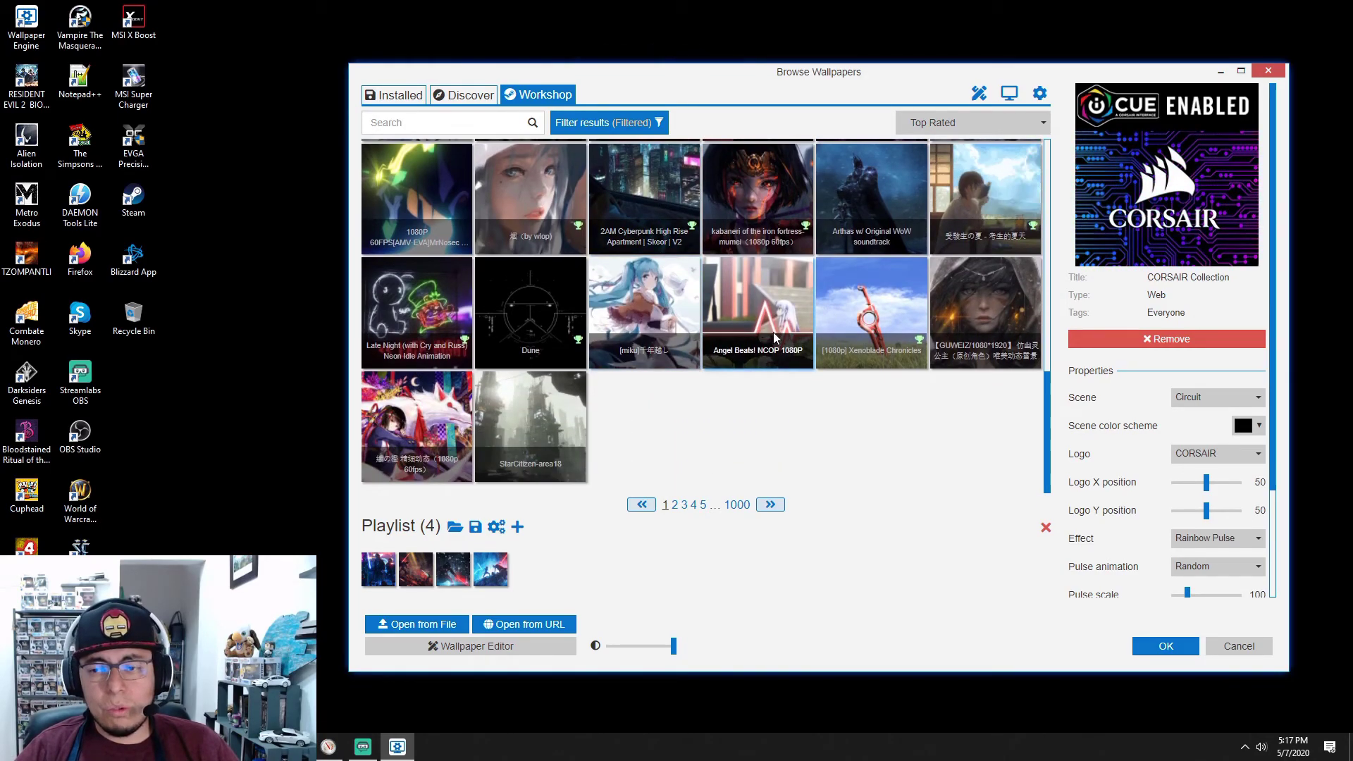
{"action": "scroll", "coordinate": [726, 302], "scroll_direction": "up", "scroll_amount": 10}
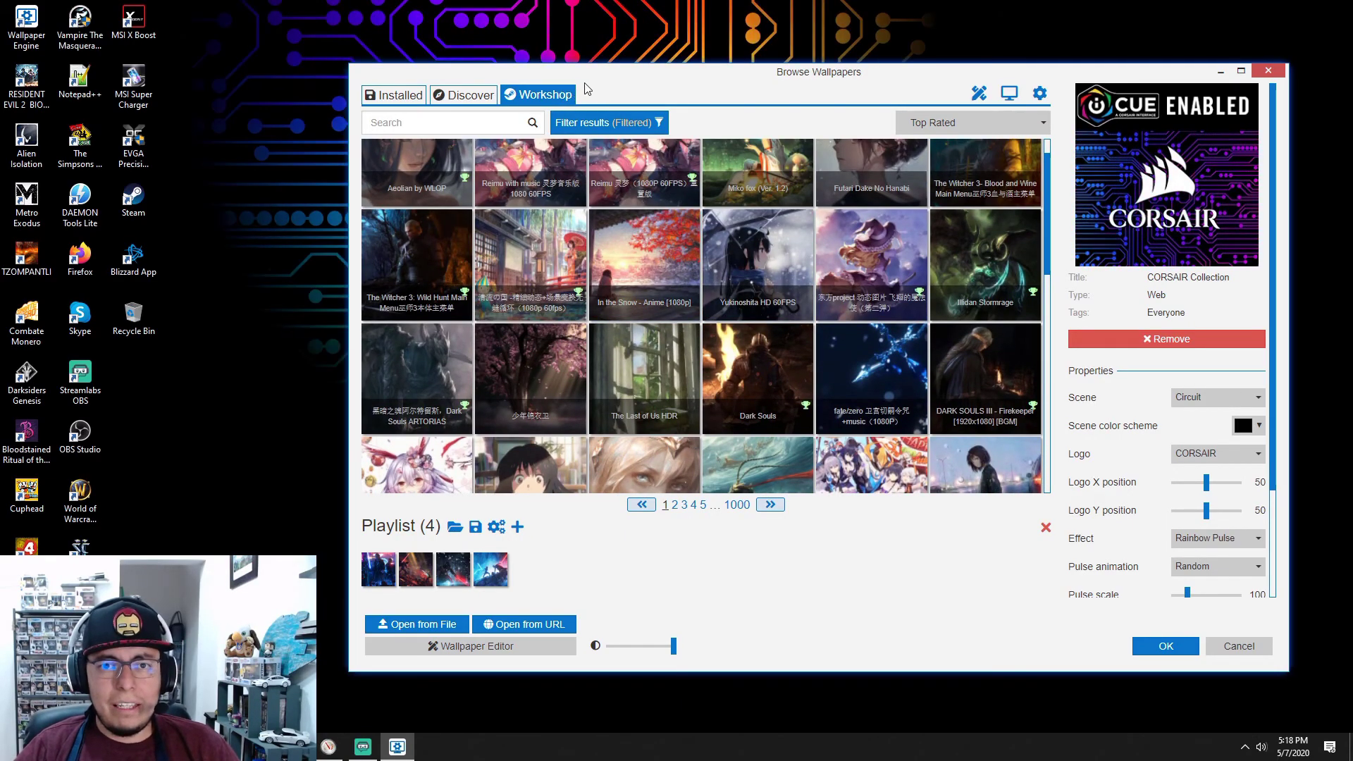
Step: Return to the installed wallpapers and move the browser window aside to uncover more of the desktop
{"action": "left_click", "coordinate": [393, 94]}
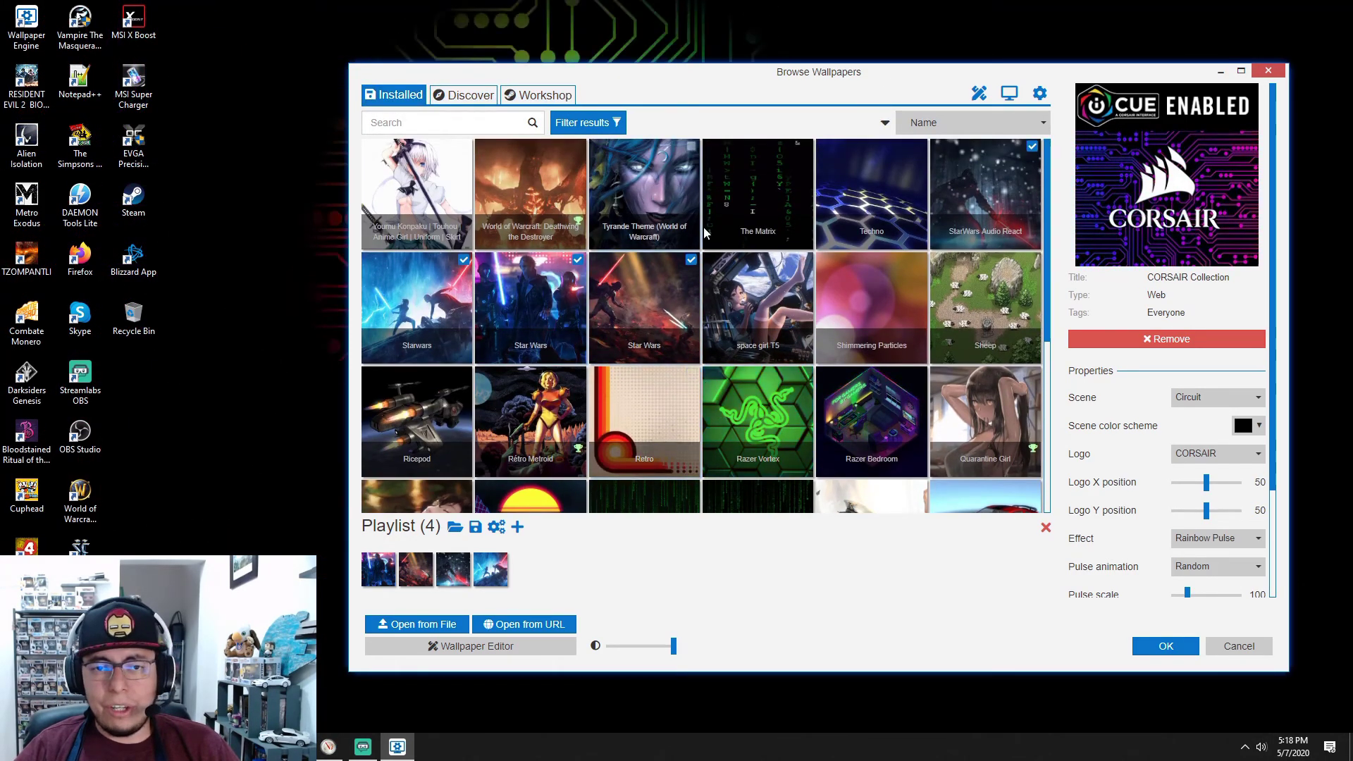
{"action": "left_click_drag", "start_coordinate": [933, 74], "coordinate": [713, 63]}
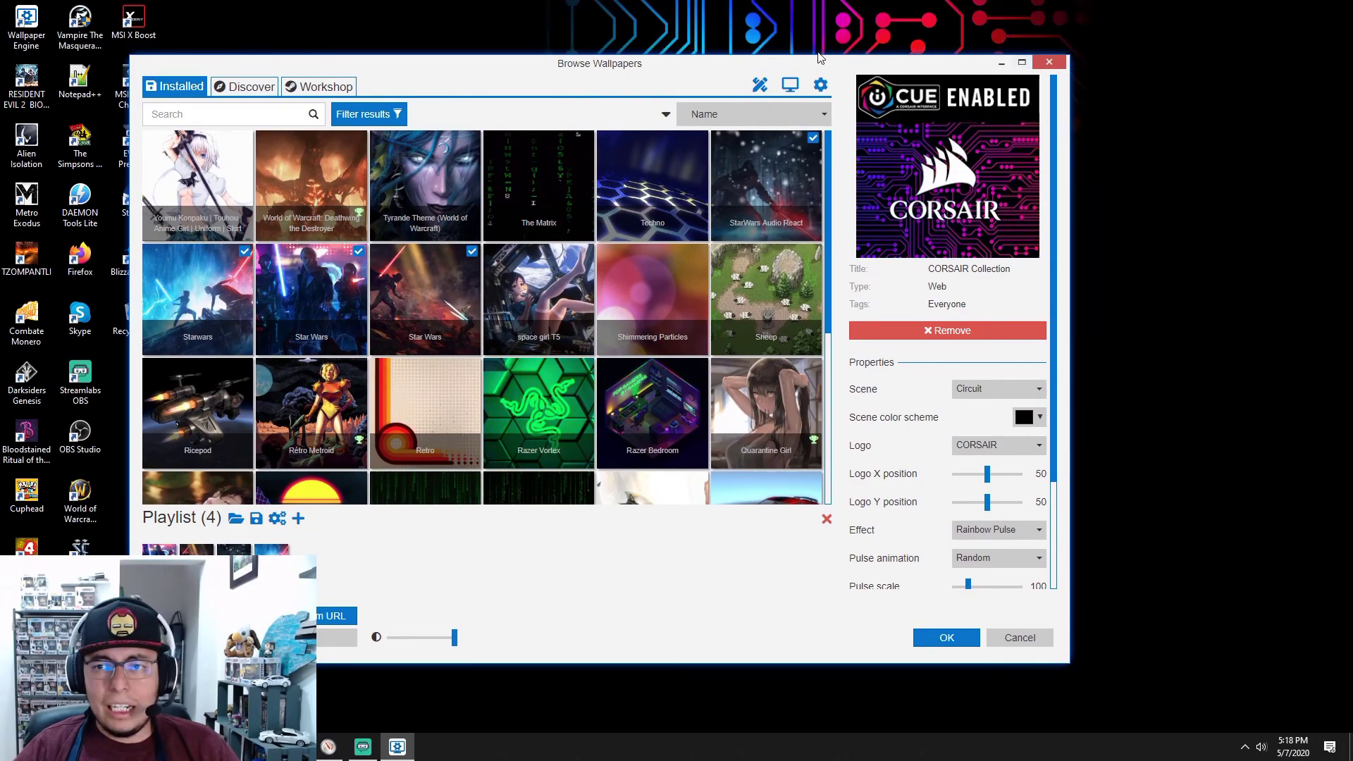
{"action": "left_click_drag", "start_coordinate": [849, 68], "coordinate": [791, 44]}
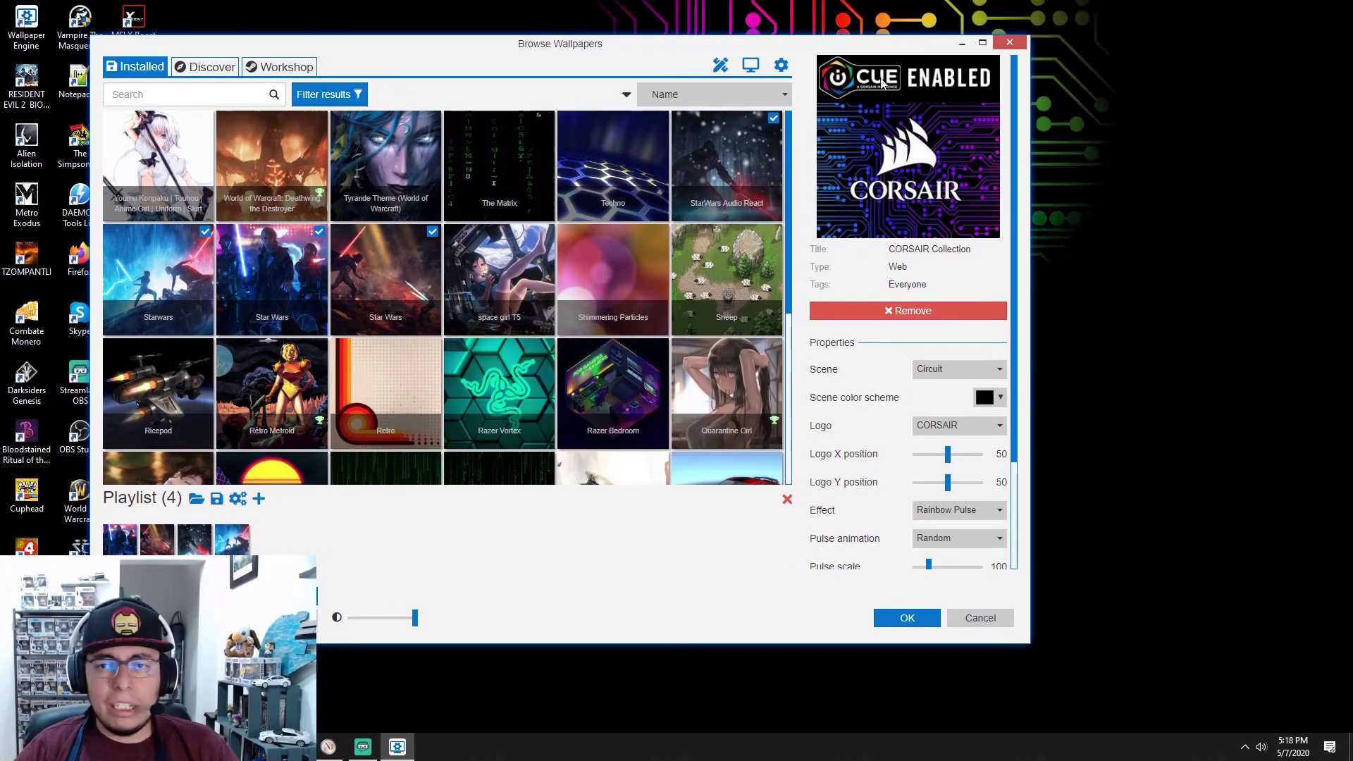
Step: Open Task Manager and Resource Monitor, and move the wallpaper browser out of the way to expose the desktop
{"action": "left_click_drag", "start_coordinate": [900, 50], "coordinate": [960, 58]}
{"action": "key", "text": "ctrl+shift+Escape"}
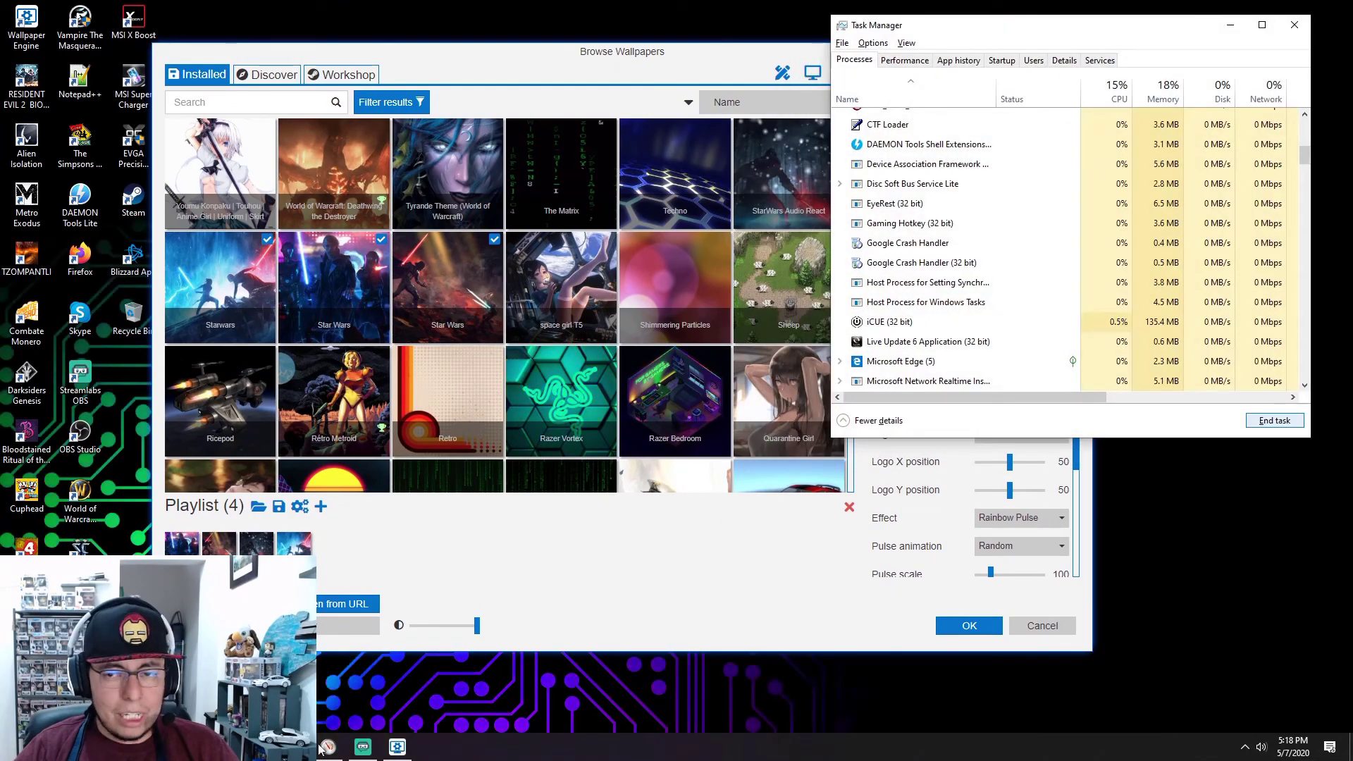
{"action": "left_click", "coordinate": [329, 747]}
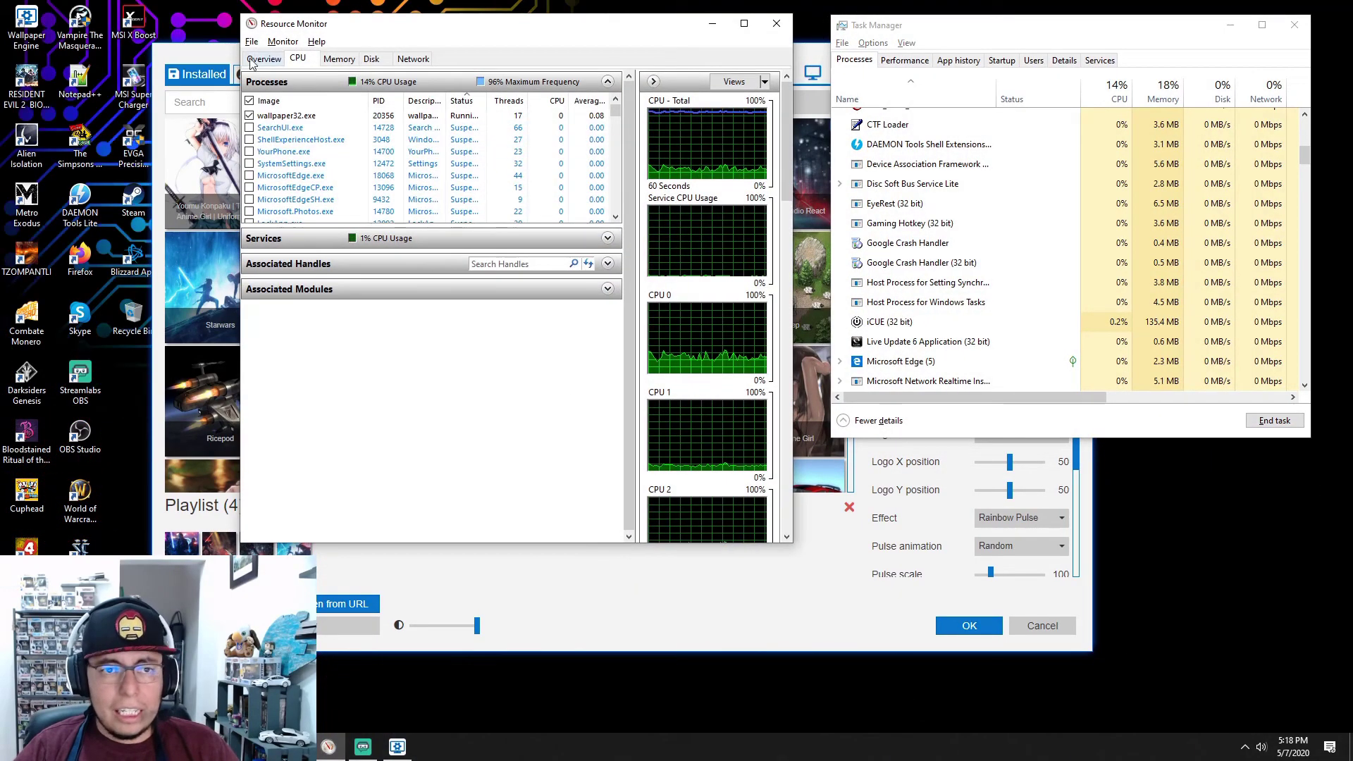
{"action": "left_click_drag", "start_coordinate": [824, 45], "coordinate": [898, 598]}
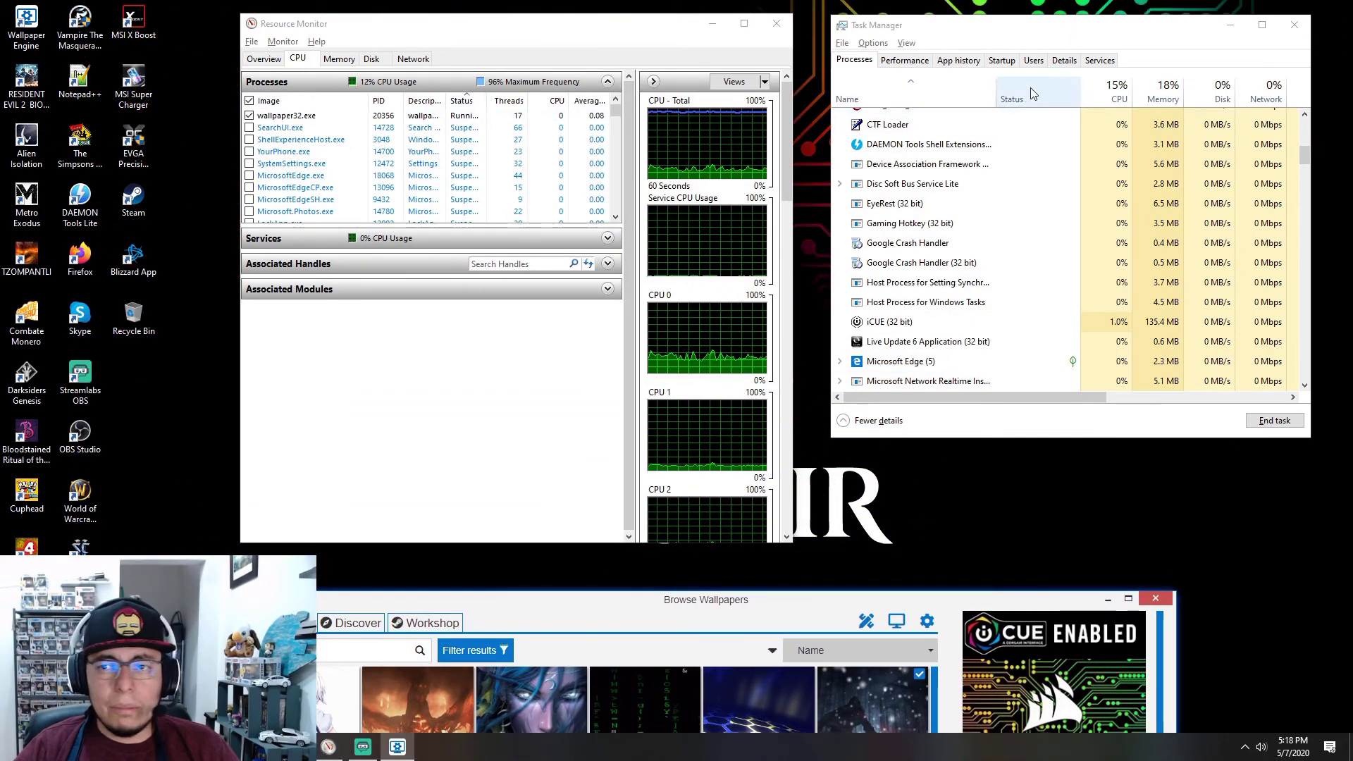
Step: Examine overall CPU performance in Task Manager and the per-core CPU graphs in Resource Monitor with the live wallpaper running
{"action": "left_click_drag", "start_coordinate": [1071, 31], "coordinate": [1072, 124]}
{"action": "left_click", "coordinate": [904, 152]}
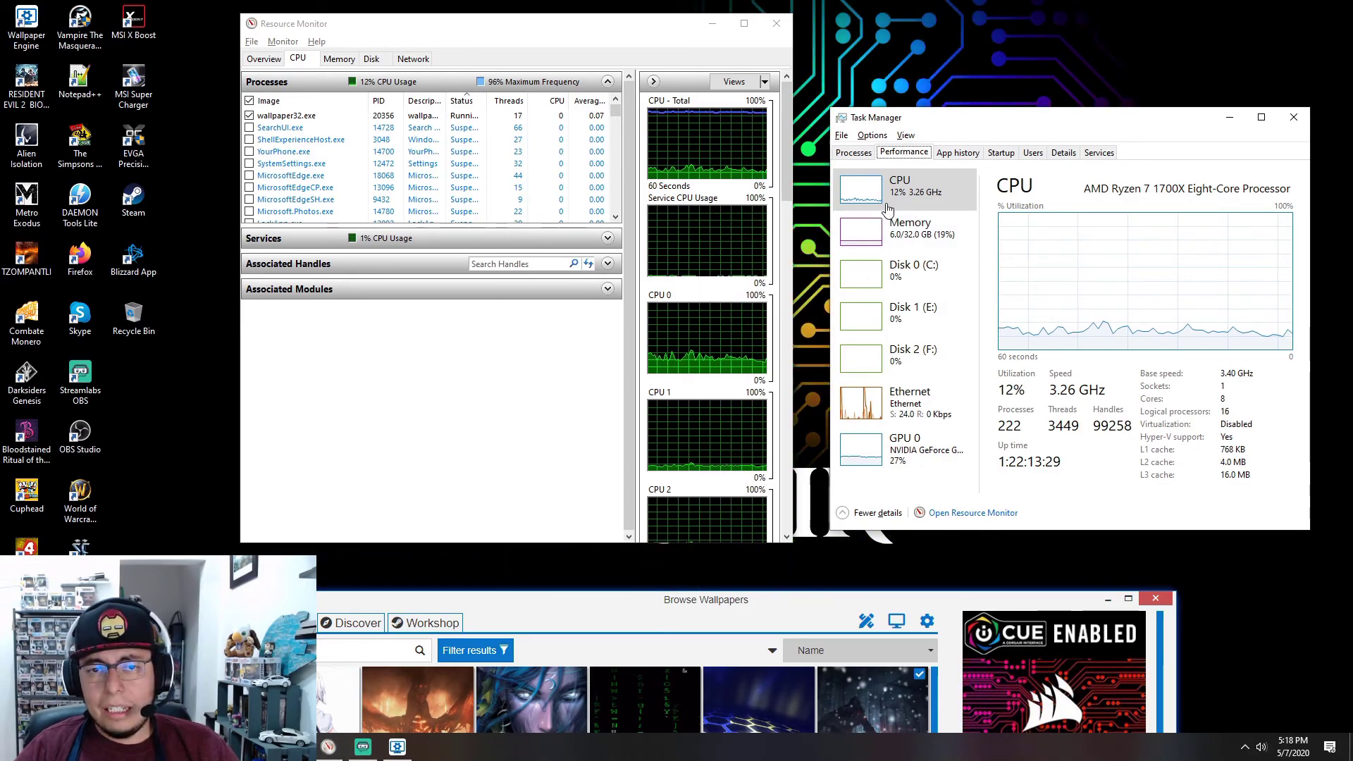
{"action": "left_click_drag", "start_coordinate": [789, 148], "coordinate": [780, 233]}
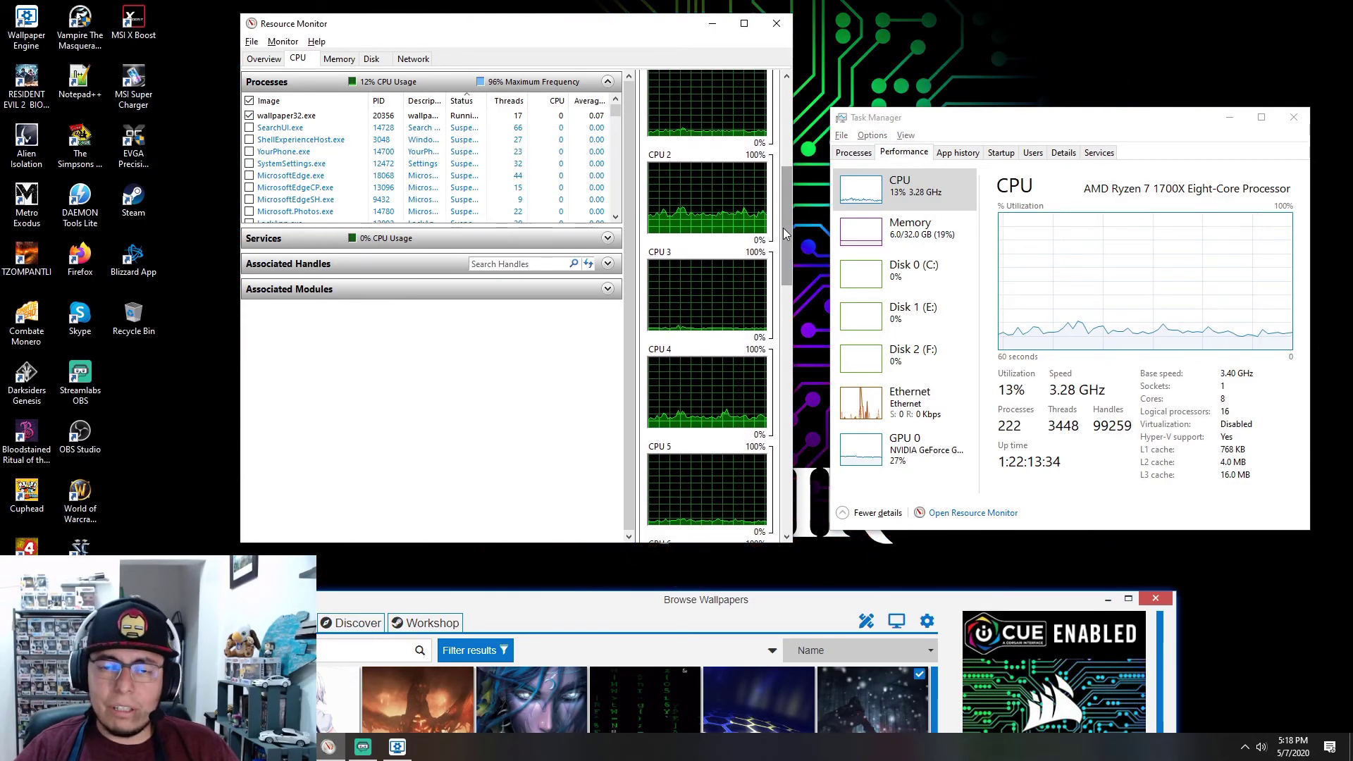
{"action": "left_click_drag", "start_coordinate": [788, 234], "coordinate": [788, 106]}
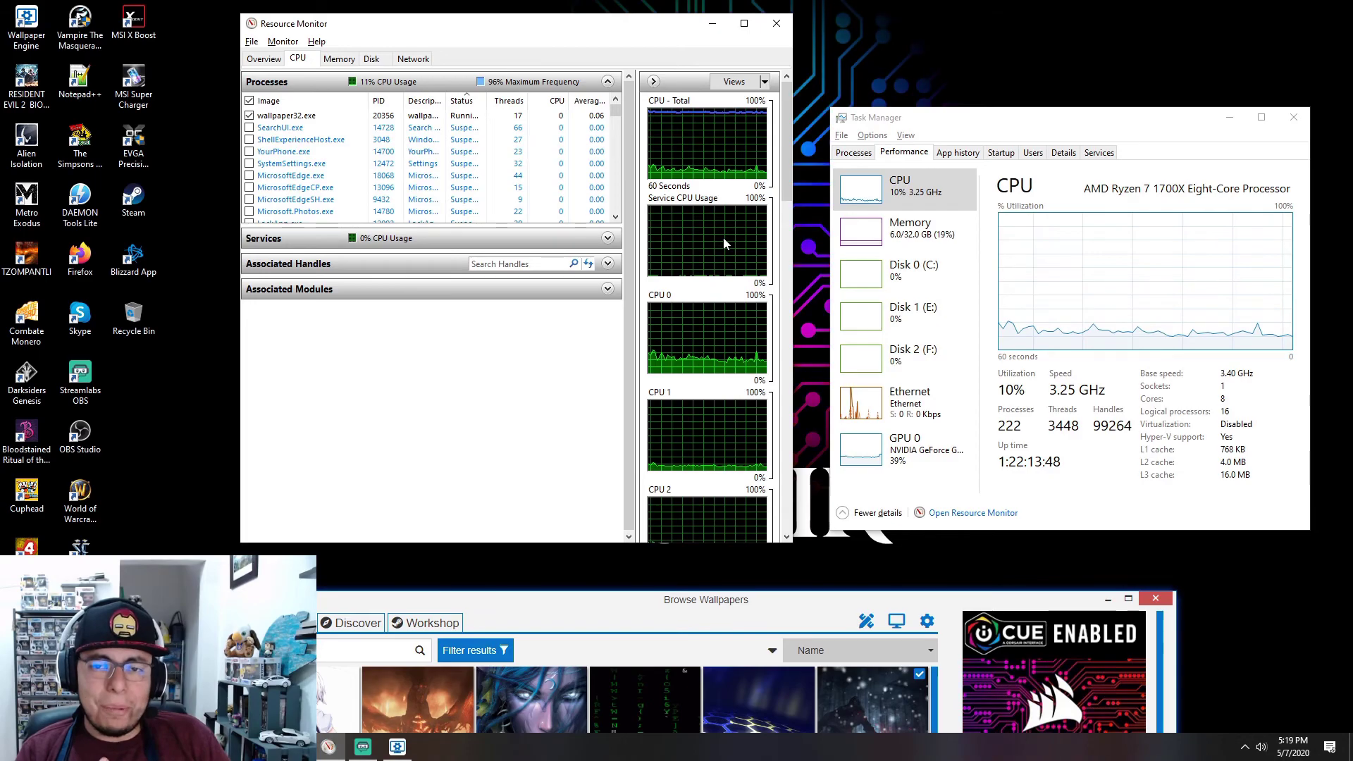
Step: Arrange the Task Manager and Resource Monitor windows side by side above the wallpaper browser
{"action": "left_click_drag", "start_coordinate": [961, 125], "coordinate": [954, 71]}
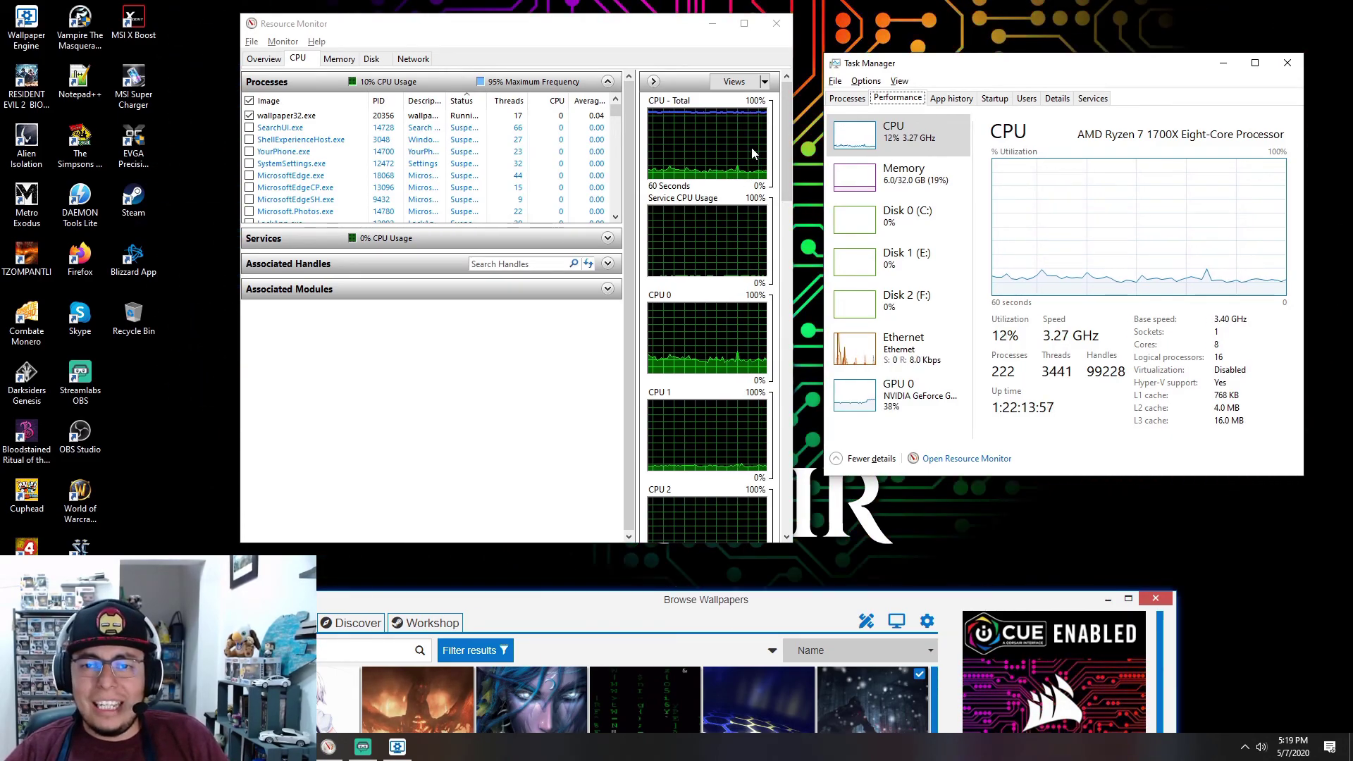
{"action": "left_click_drag", "start_coordinate": [652, 29], "coordinate": [664, 24]}
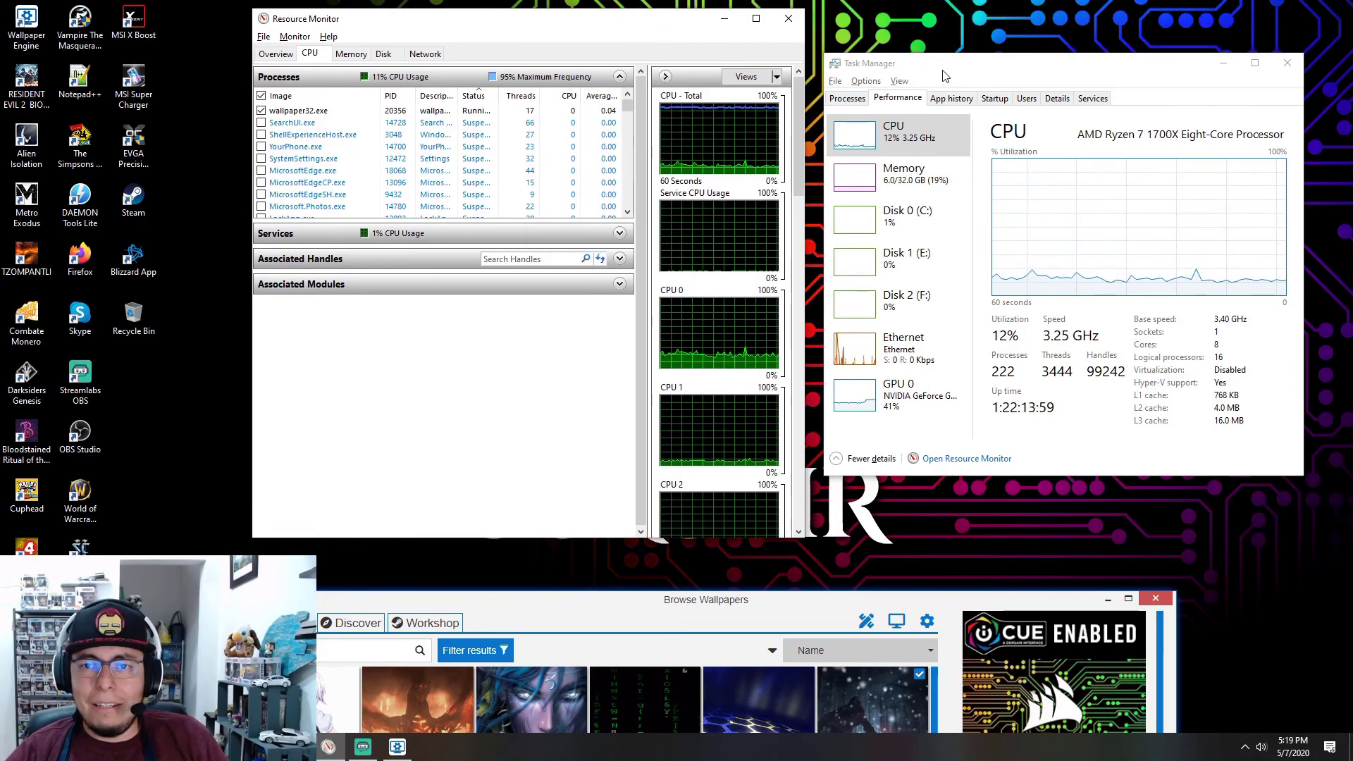
{"action": "left_click_drag", "start_coordinate": [945, 75], "coordinate": [969, 53]}
{"action": "left_click_drag", "start_coordinate": [652, 26], "coordinate": [684, 33]}
{"action": "left_click_drag", "start_coordinate": [930, 41], "coordinate": [931, 25]}
{"action": "left_click_drag", "start_coordinate": [690, 35], "coordinate": [688, 34]}
{"action": "left_click_drag", "start_coordinate": [997, 38], "coordinate": [998, 45]}
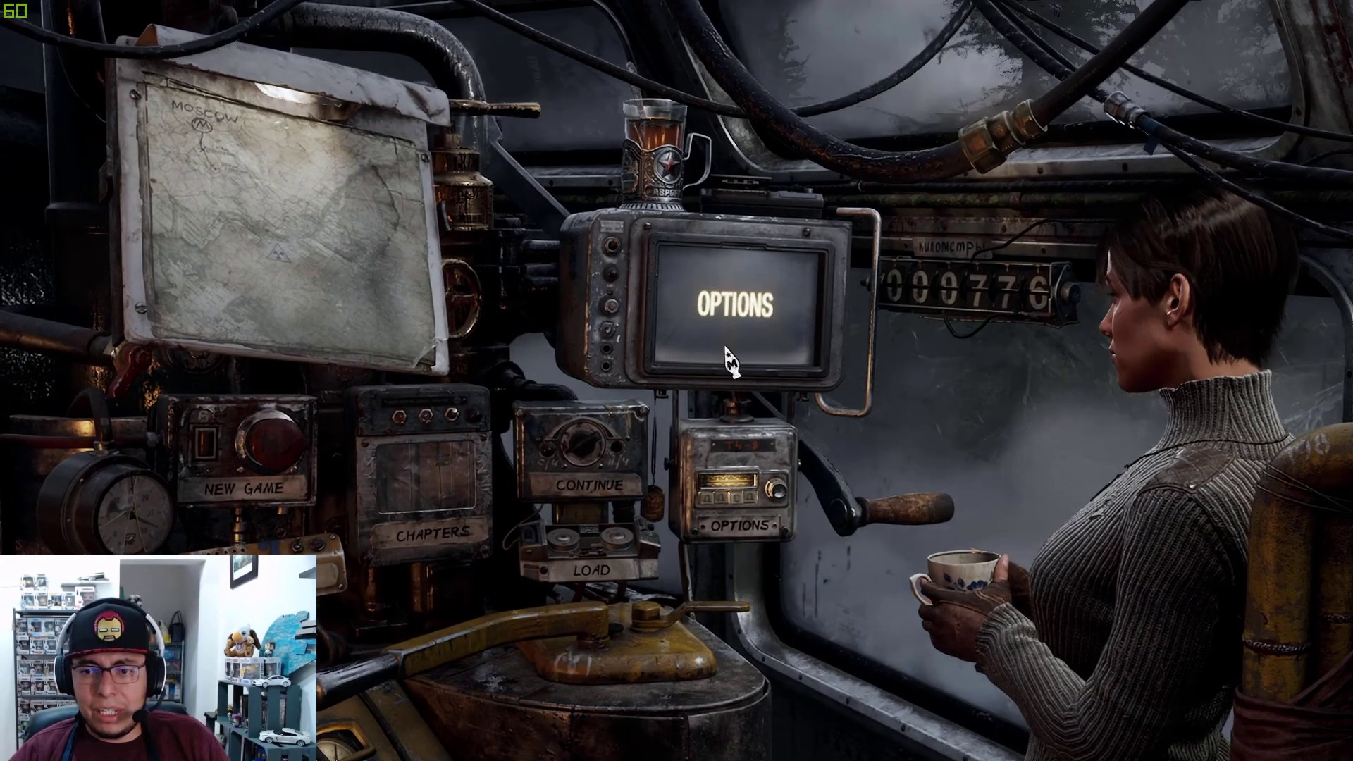
Step: Resume play in Metro Exodus and compare the CPU and memory usage graphs in Task Manager
{"action": "left_click", "coordinate": [596, 540]}
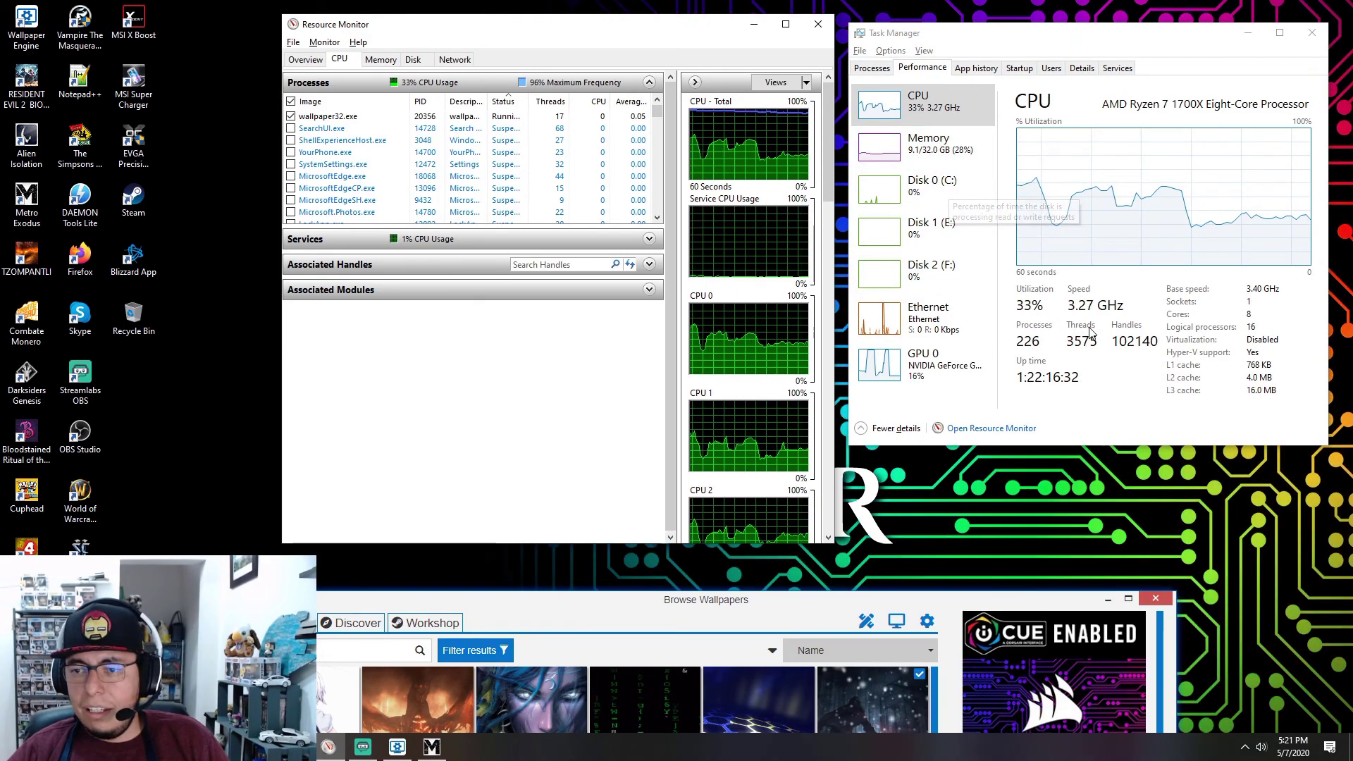
{"action": "left_click", "coordinate": [945, 150]}
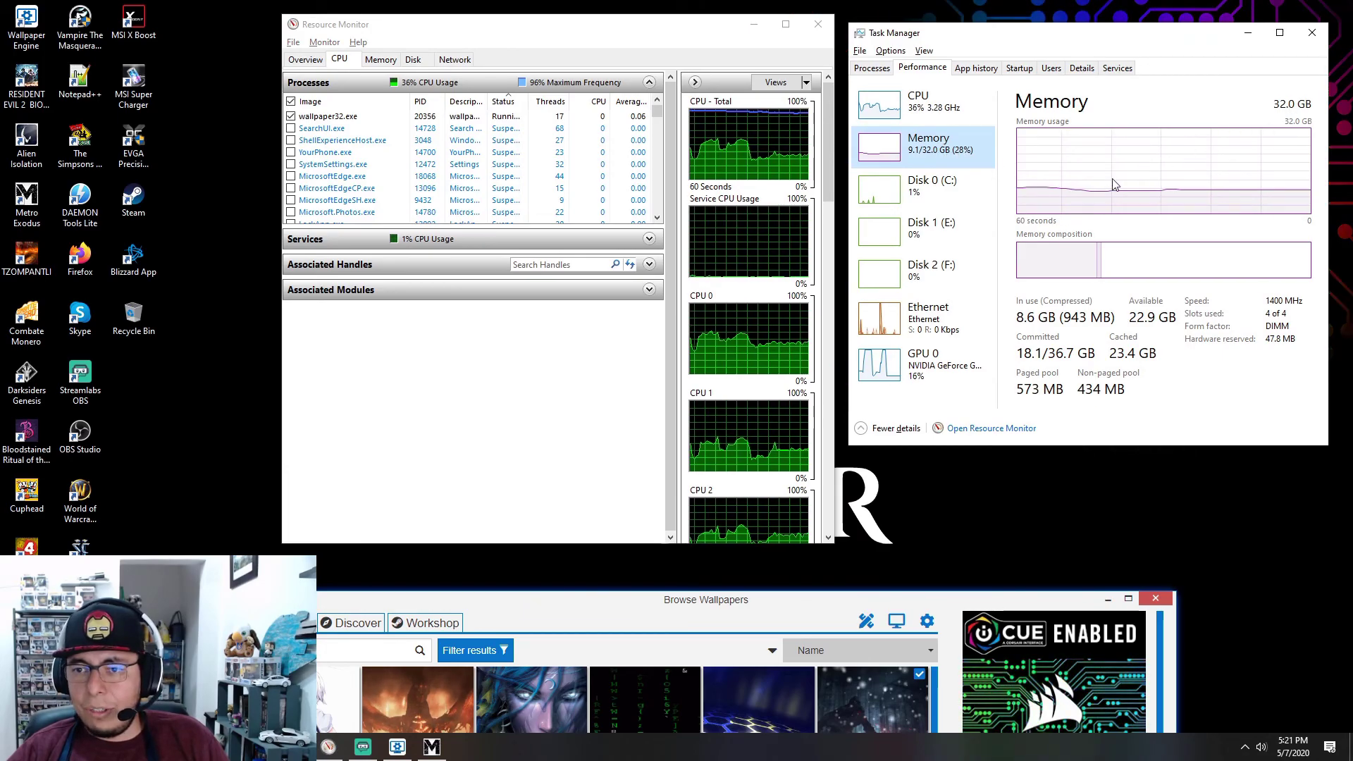
{"action": "left_click", "coordinate": [935, 106]}
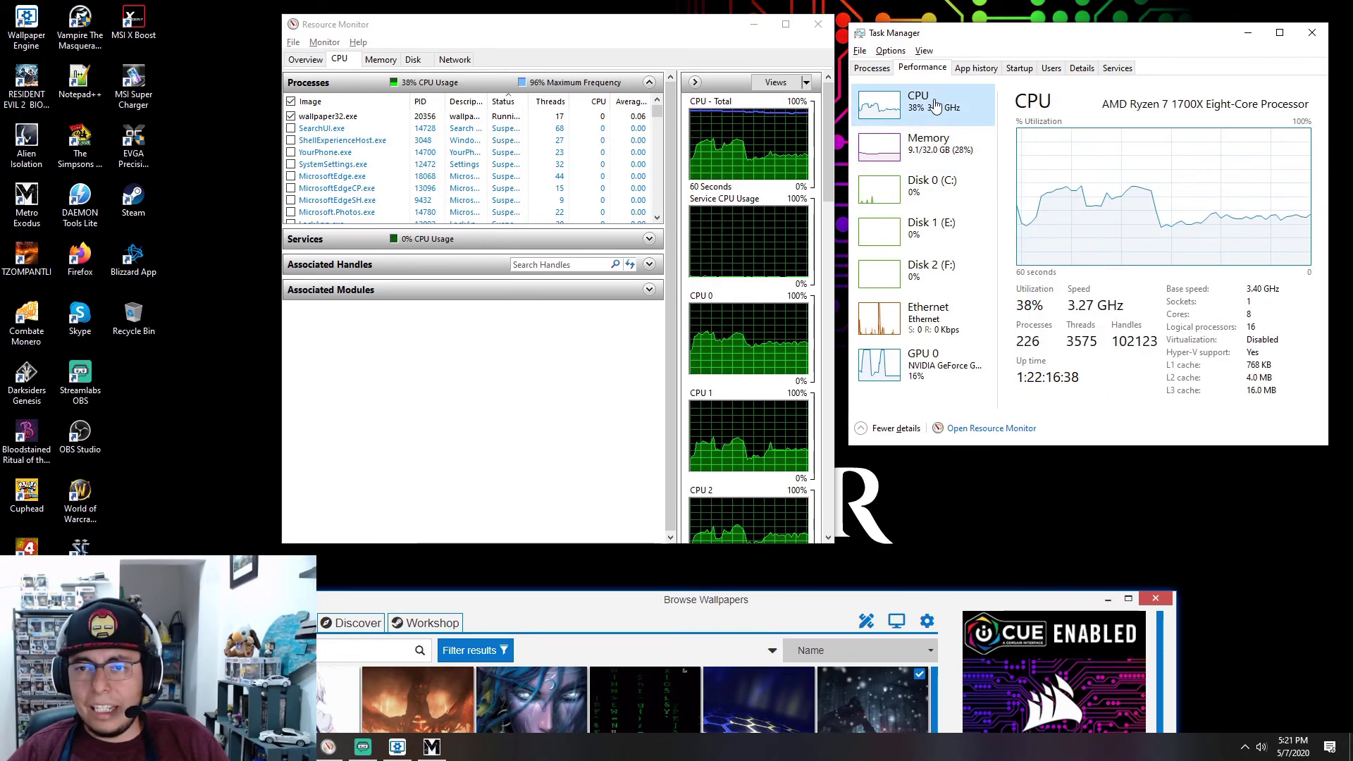
{"action": "left_click", "coordinate": [918, 144]}
{"action": "left_click", "coordinate": [923, 105]}
{"action": "left_click", "coordinate": [923, 145]}
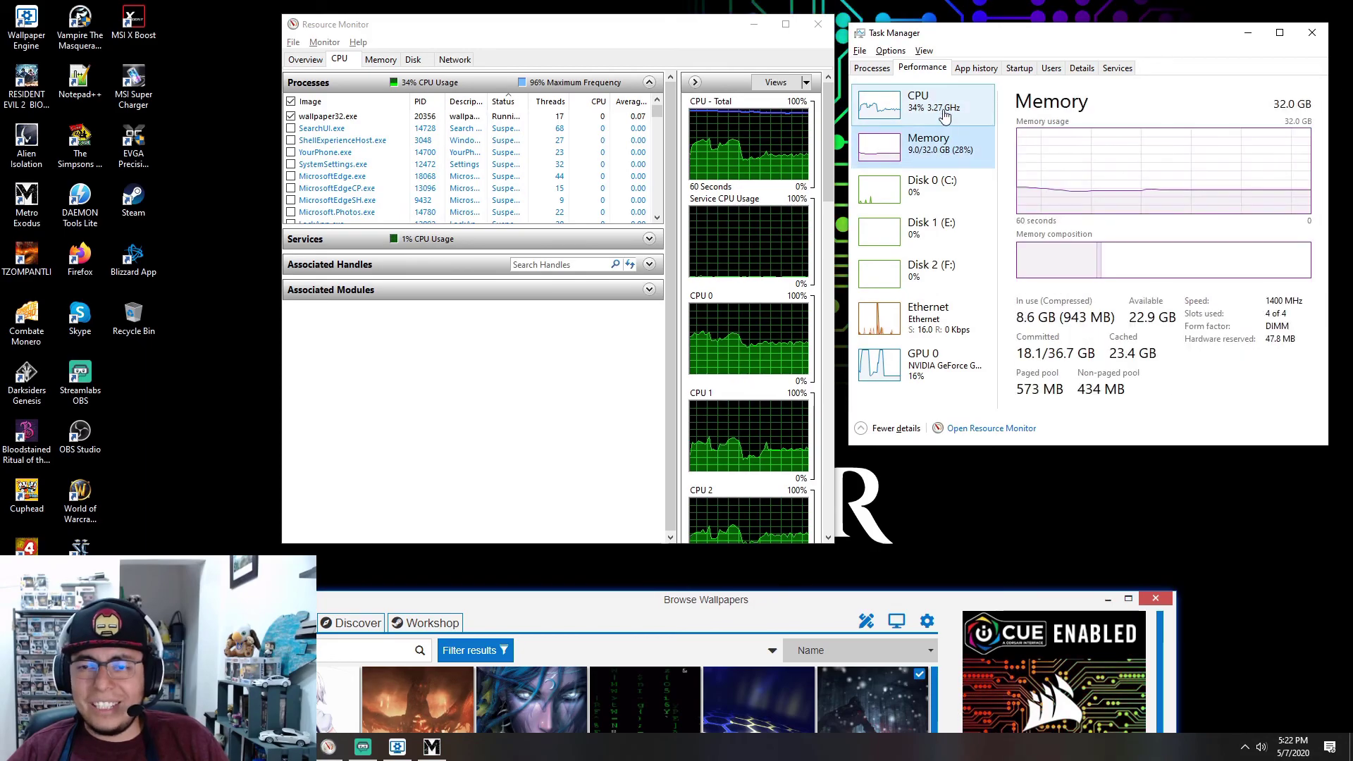
{"action": "left_click", "coordinate": [923, 106]}
{"action": "left_click", "coordinate": [929, 145]}
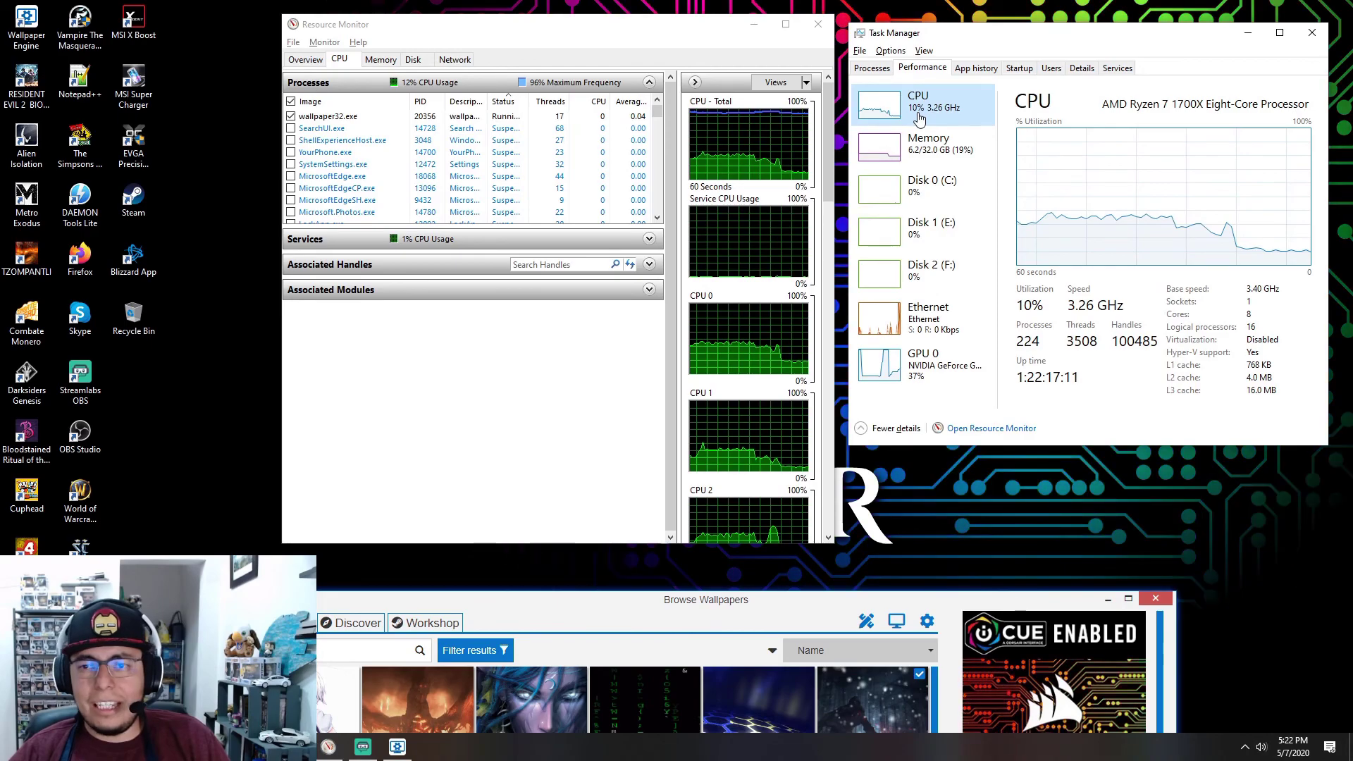
Step: Bring the wallpaper browser back over the monitoring windows and show the result filters with the Type group expanded
{"action": "left_click_drag", "start_coordinate": [761, 603], "coordinate": [649, 37]}
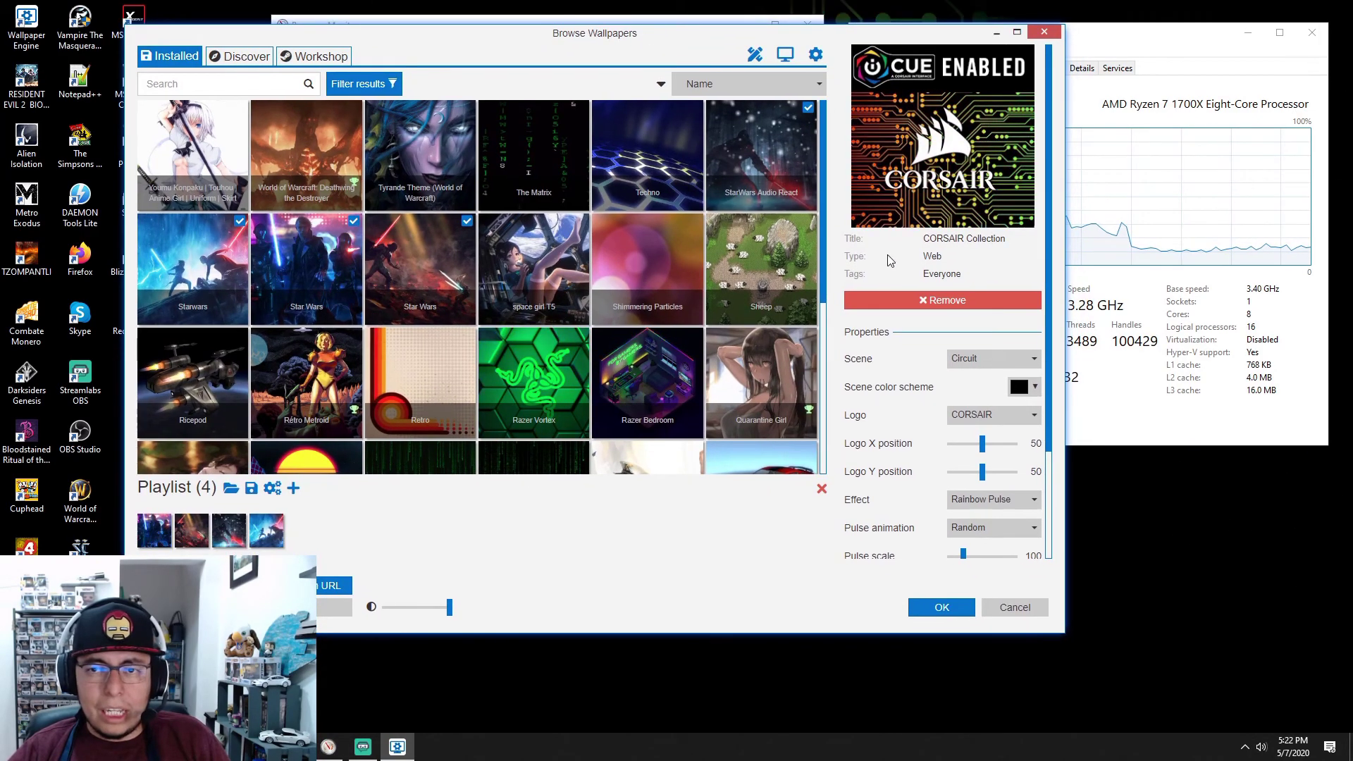
{"action": "mouse_move", "coordinate": [735, 40]}
{"action": "left_mouse_down"}
{"action": "mouse_move", "coordinate": [731, 95]}
{"action": "mouse_move", "coordinate": [752, 47]}
{"action": "left_mouse_up"}
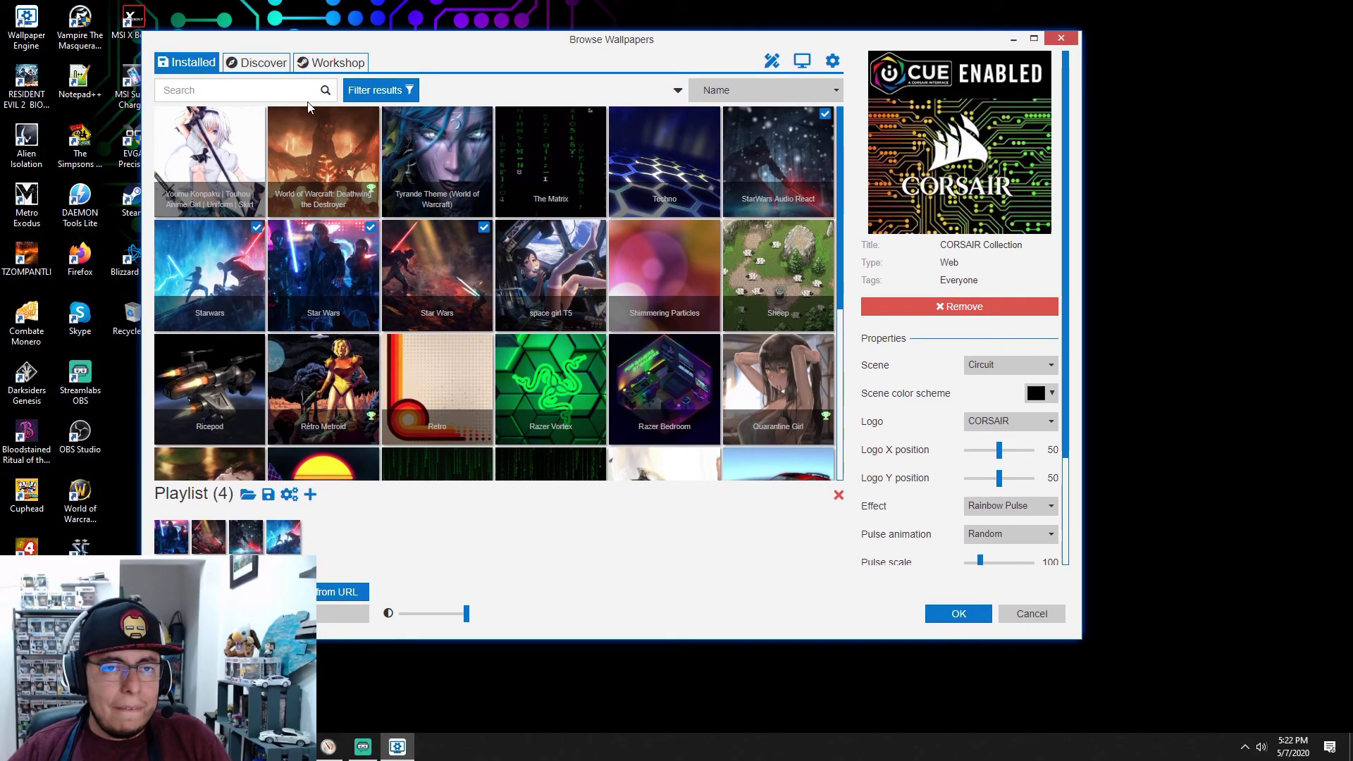
{"action": "left_click", "coordinate": [377, 91]}
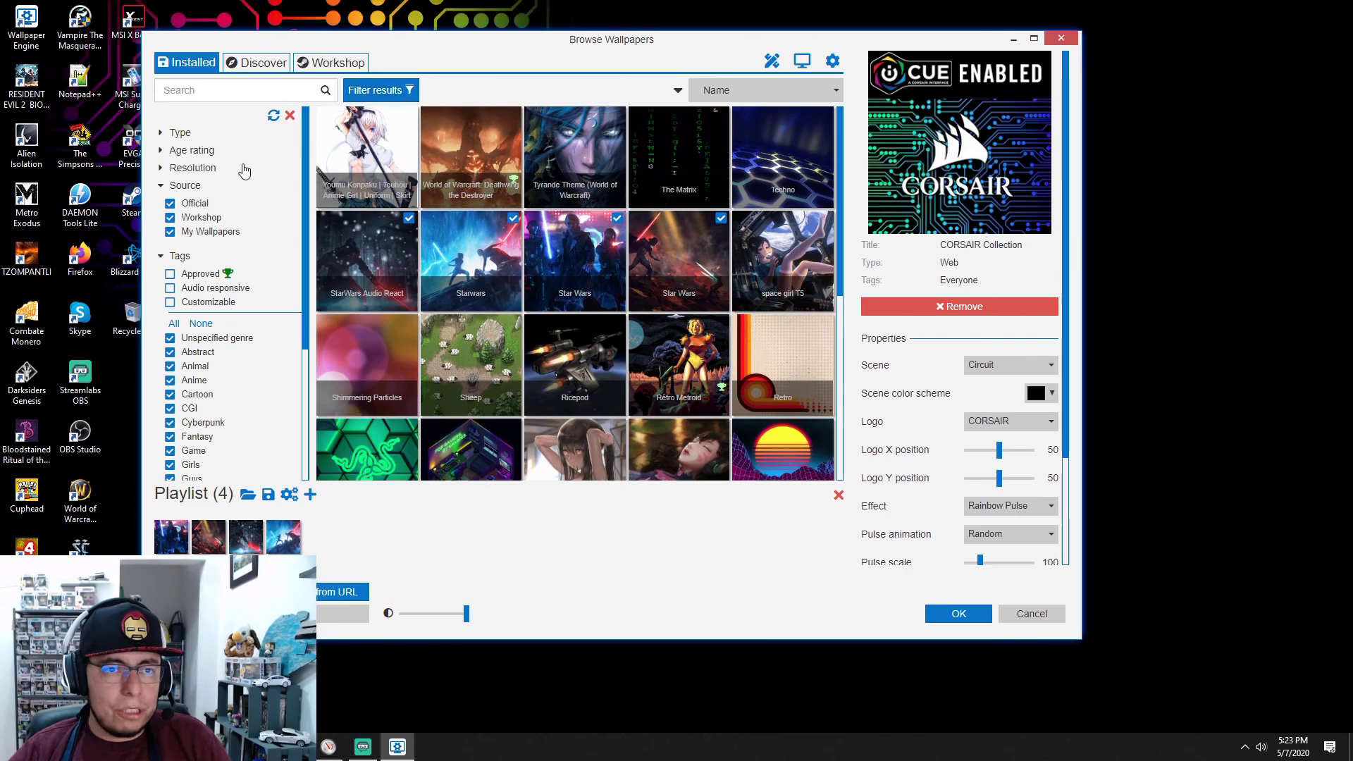
{"action": "scroll", "coordinate": [236, 211], "scroll_direction": "down", "scroll_amount": 3}
{"action": "scroll", "coordinate": [232, 240], "scroll_direction": "up", "scroll_amount": 3}
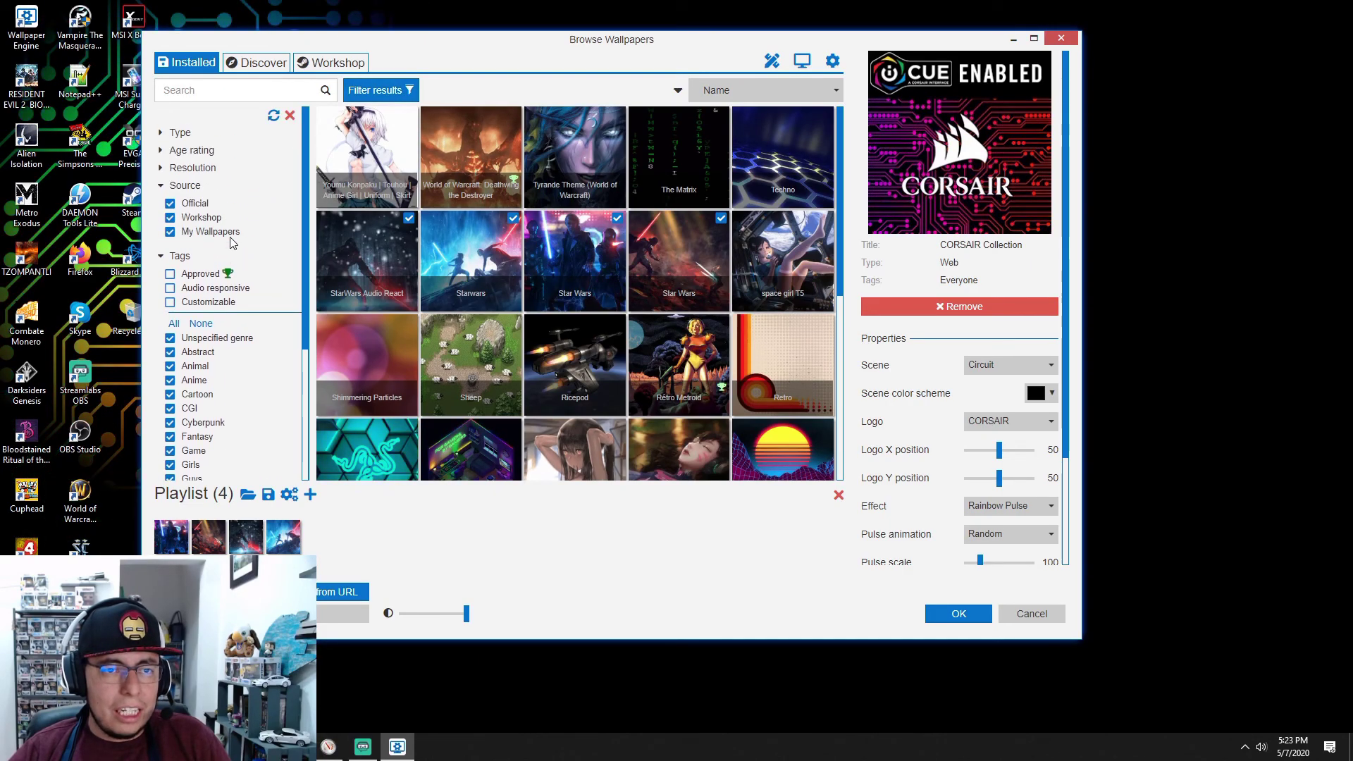
{"action": "left_click", "coordinate": [161, 133]}
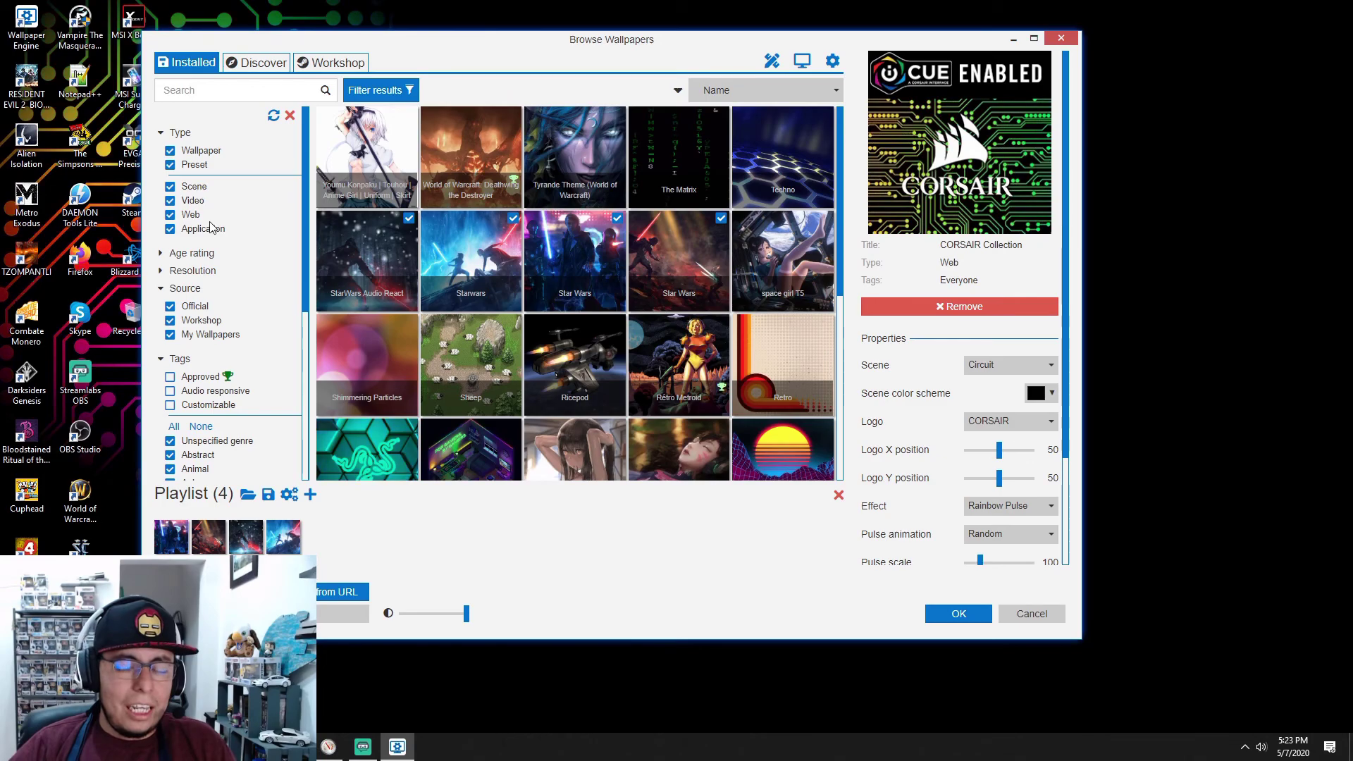
Step: Limit the installed wallpapers to the Scene type by excluding Web, Video and Application
{"action": "left_click_drag", "start_coordinate": [395, 42], "coordinate": [494, 40]}
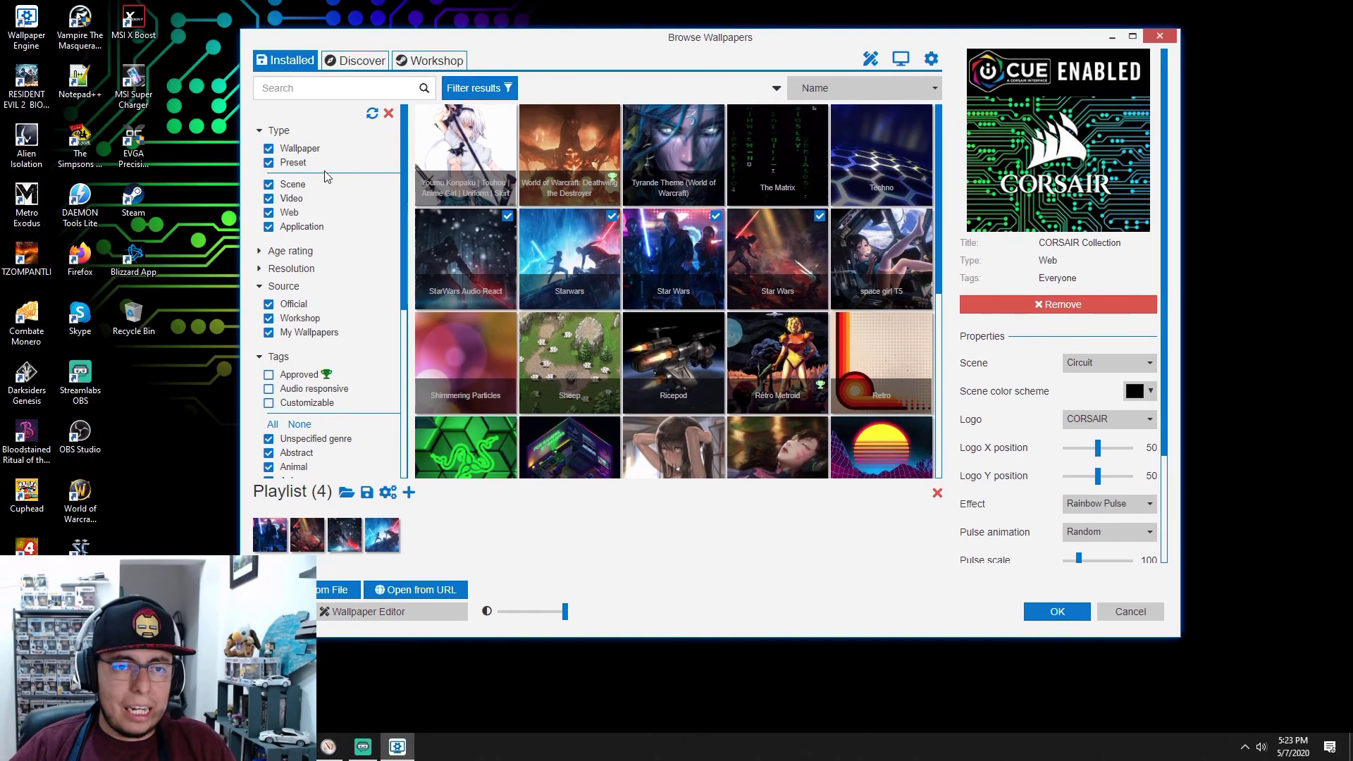
{"action": "left_click", "coordinate": [268, 212]}
{"action": "left_click", "coordinate": [269, 198]}
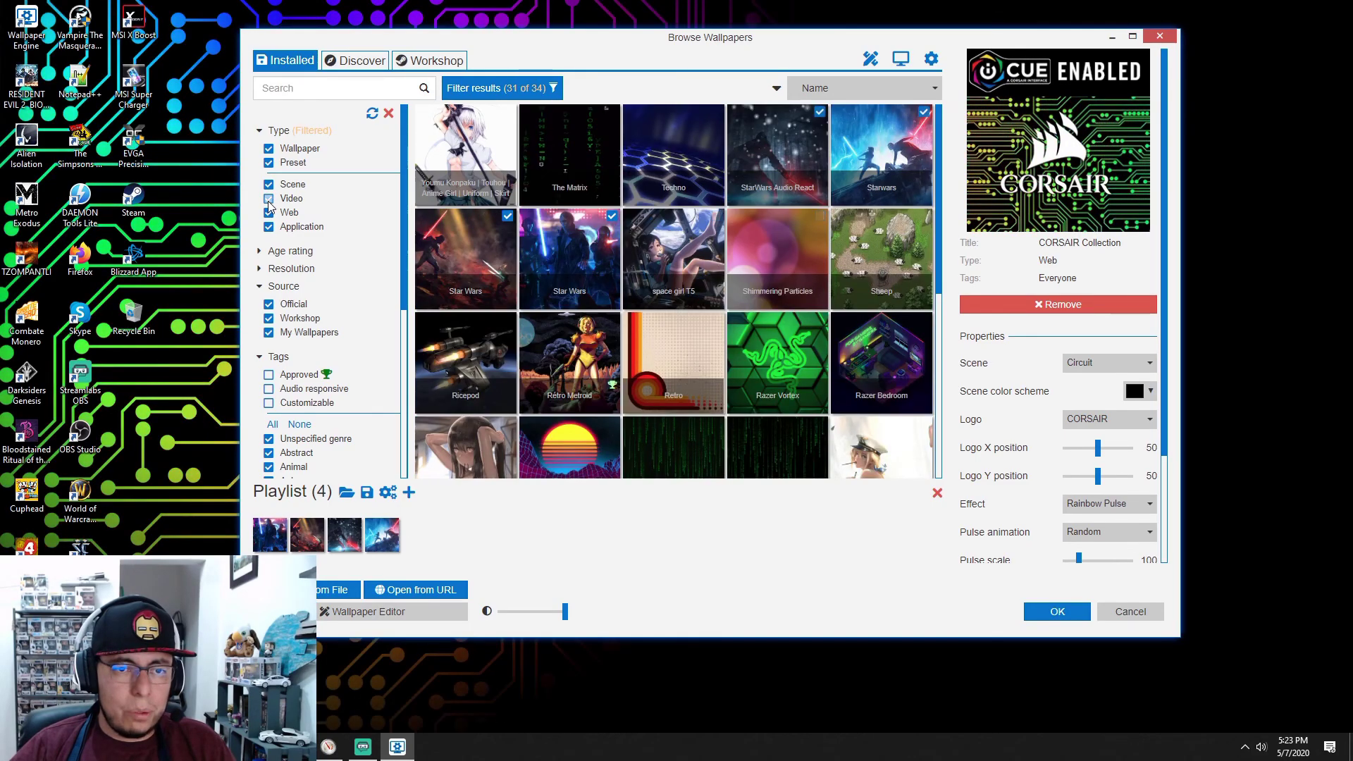
{"action": "left_click", "coordinate": [268, 227]}
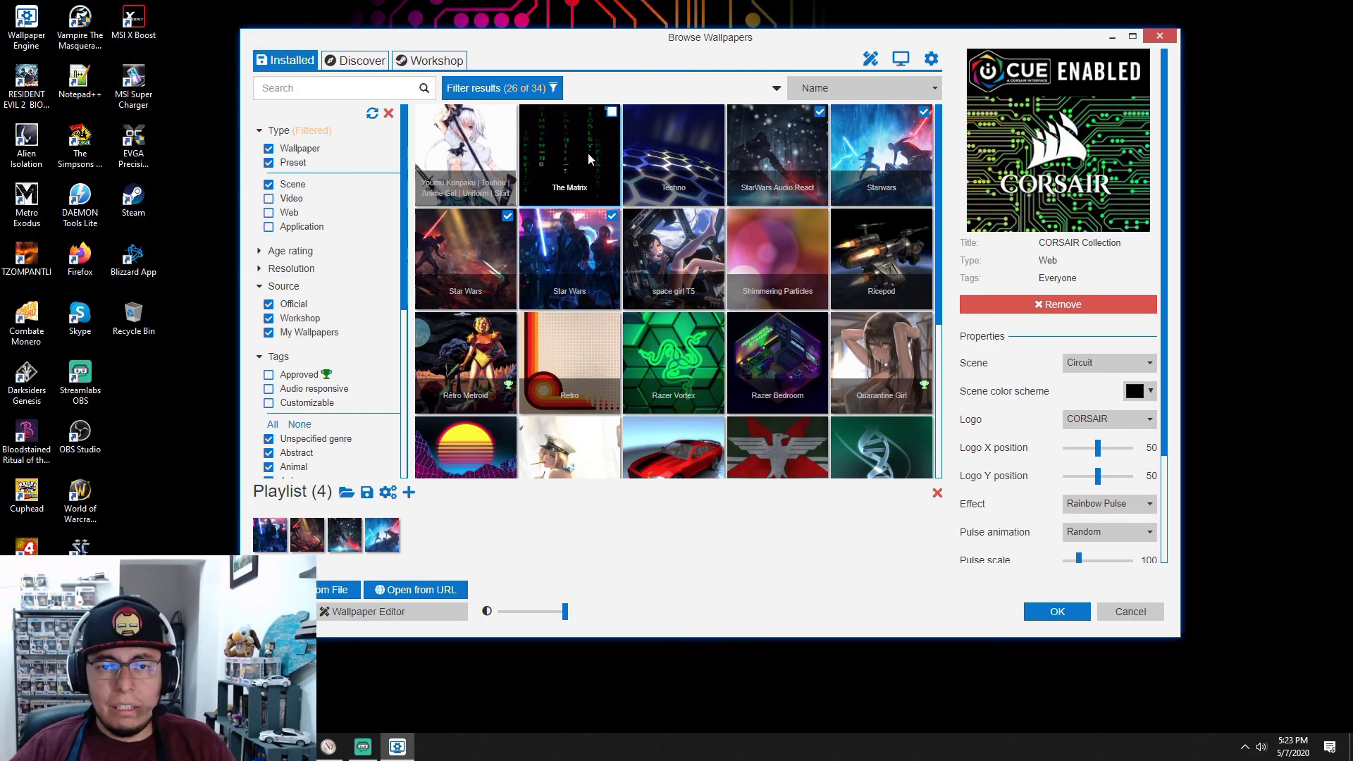
Step: Apply the Starwars scene wallpaper, view it on the uncovered desktop and return to the wallpaper browser
{"action": "left_click", "coordinate": [889, 160]}
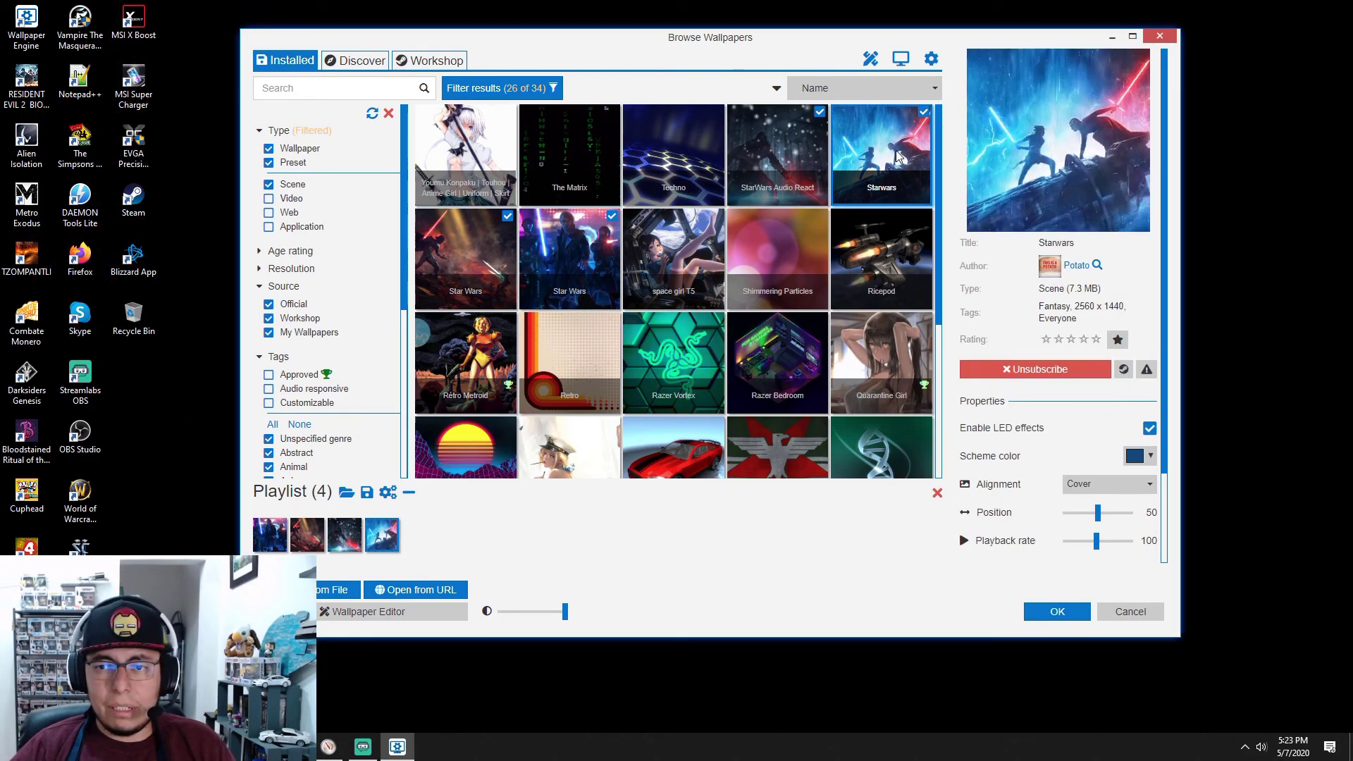
{"action": "left_click", "coordinate": [1112, 38]}
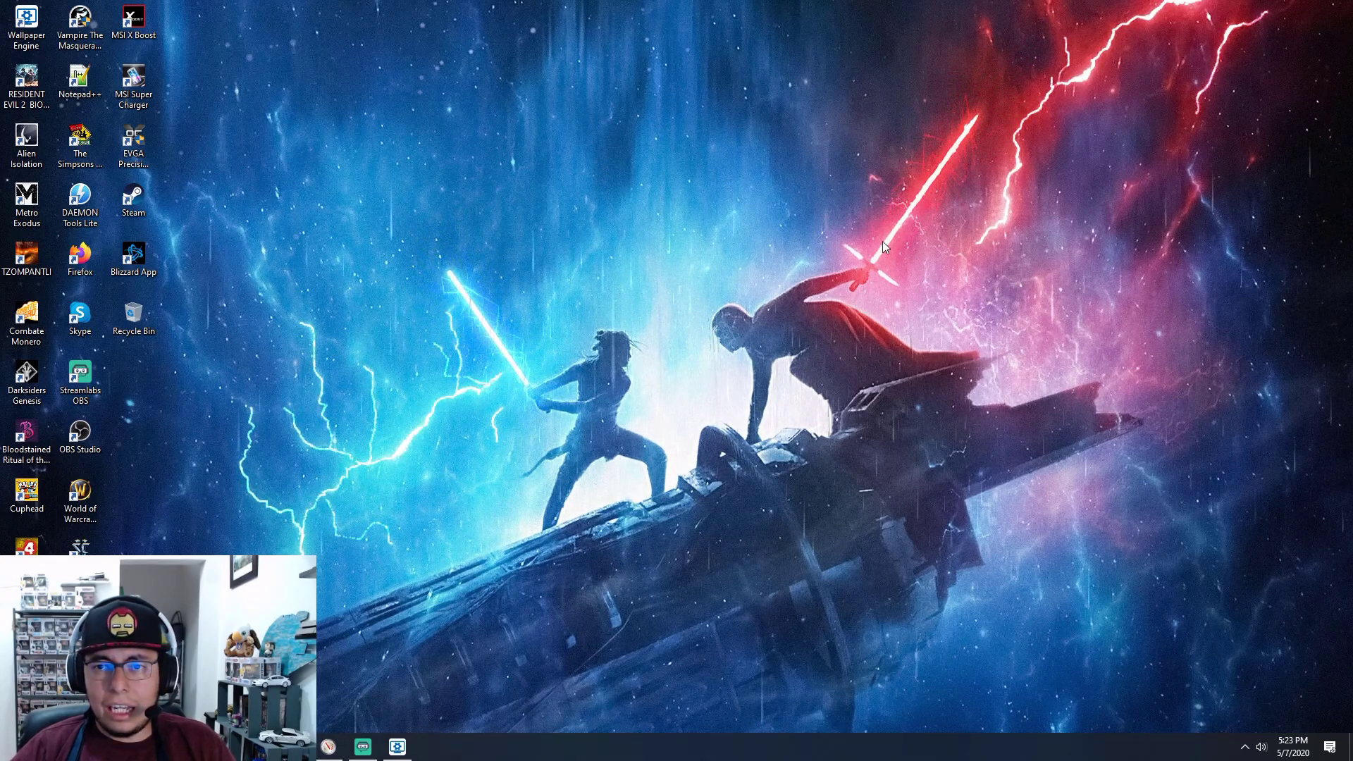
{"action": "key", "text": "alt+Tab"}
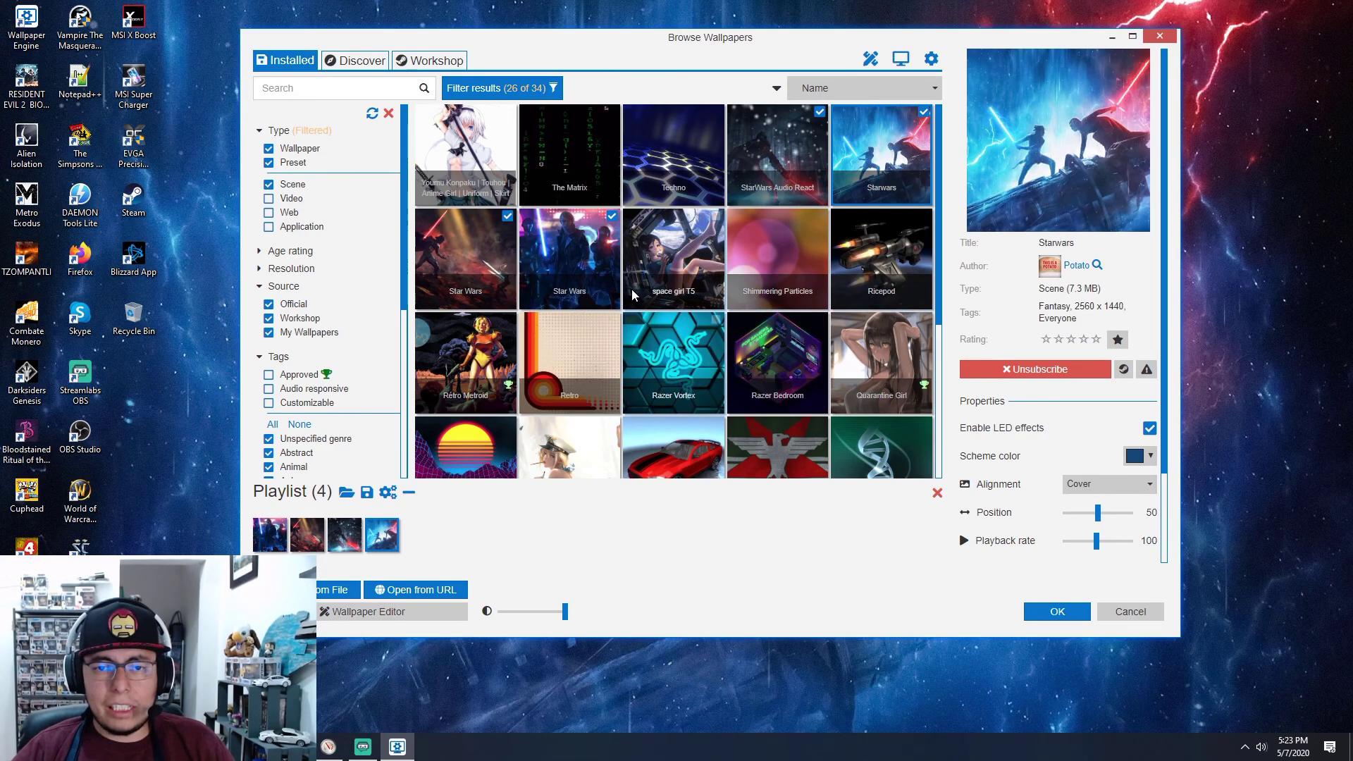
Step: Apply the 1920 x 1080 sci-fi Star Wars scene, view it on the uncovered desktop and return to the browser
{"action": "left_click", "coordinate": [588, 273]}
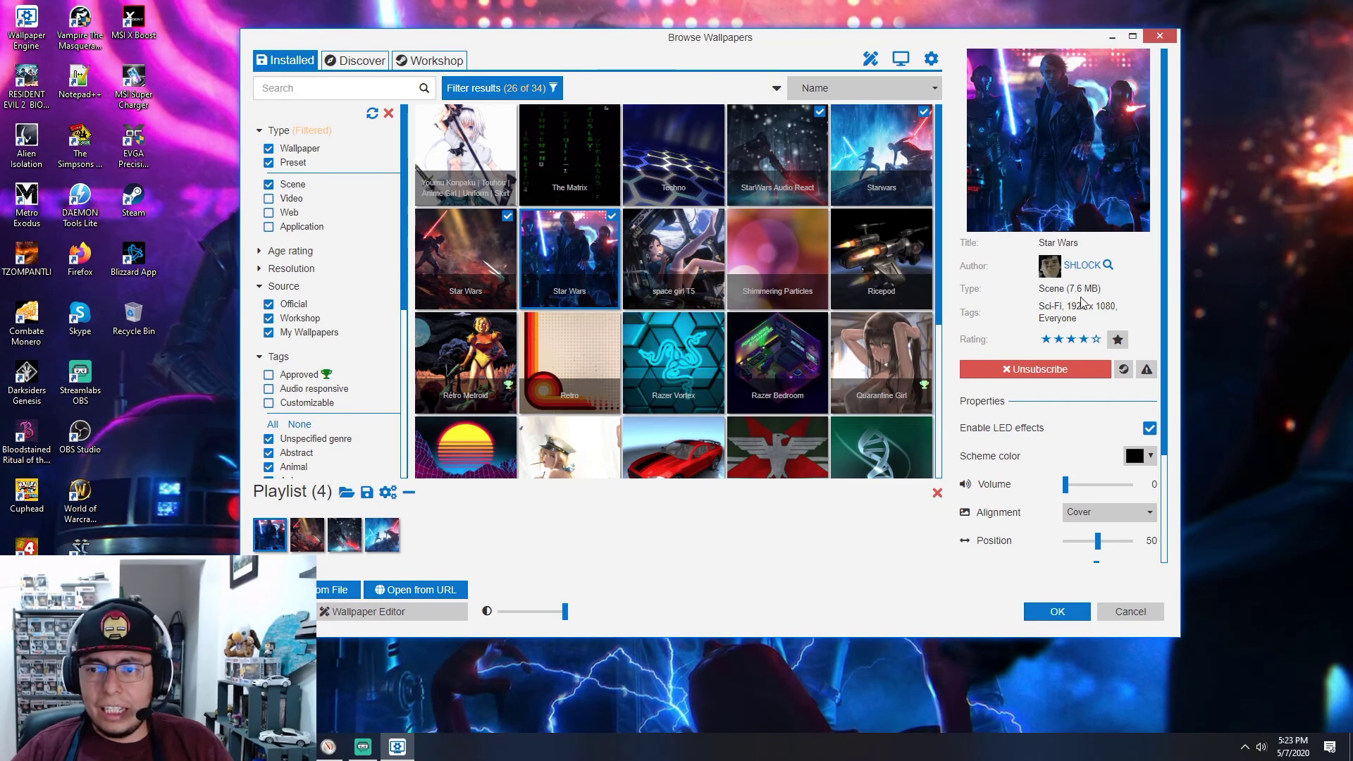
{"action": "left_click", "coordinate": [1112, 37]}
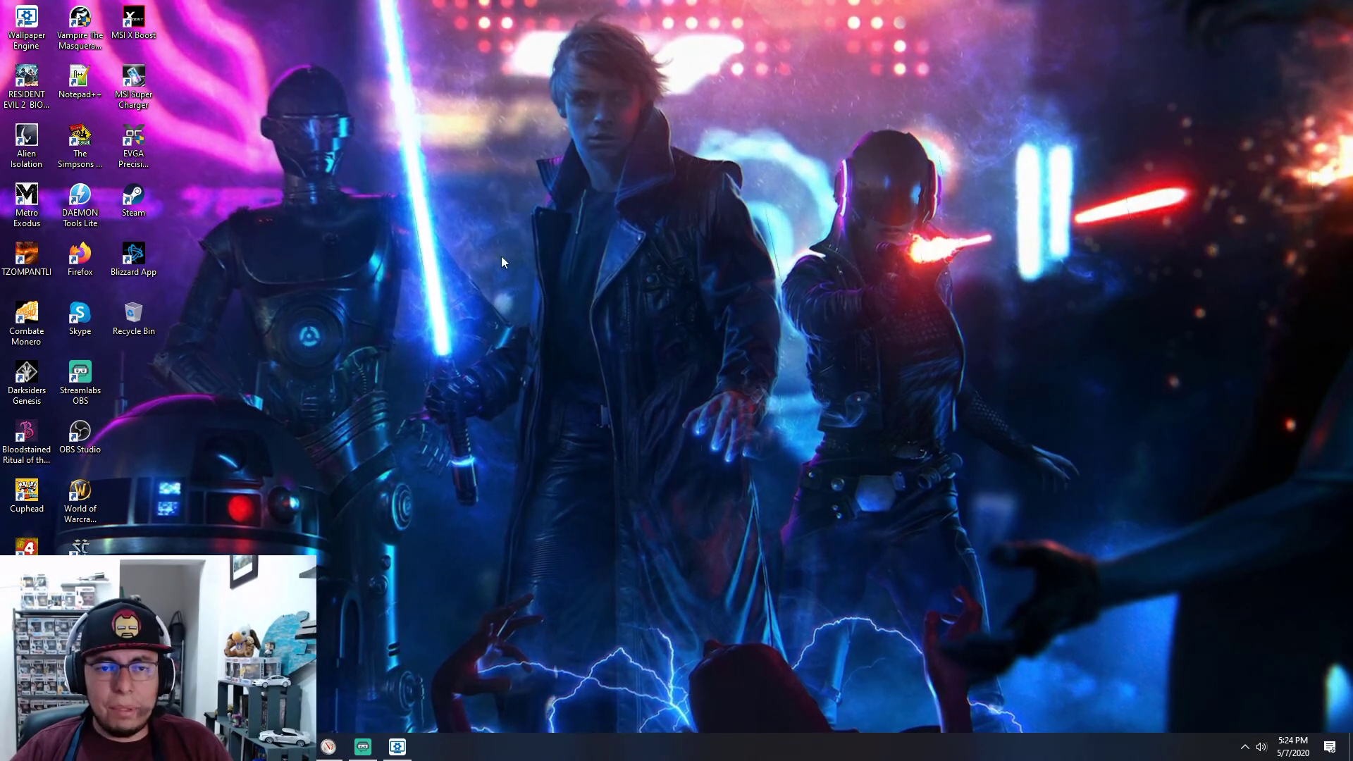
{"action": "key", "text": "alt+Tab"}
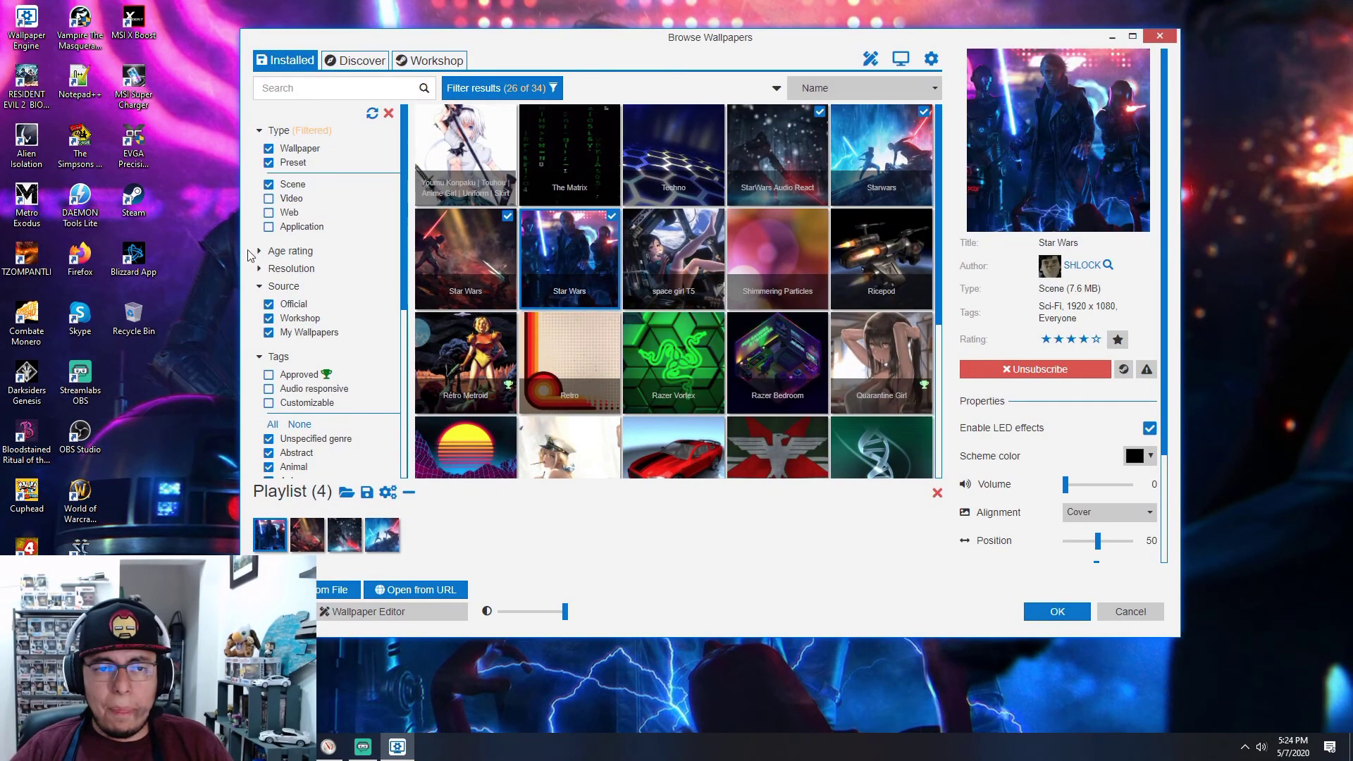
Step: Filter the installed wallpapers to the Application type only, apply Sheep and view it on the uncovered desktop
{"action": "left_click", "coordinate": [269, 185]}
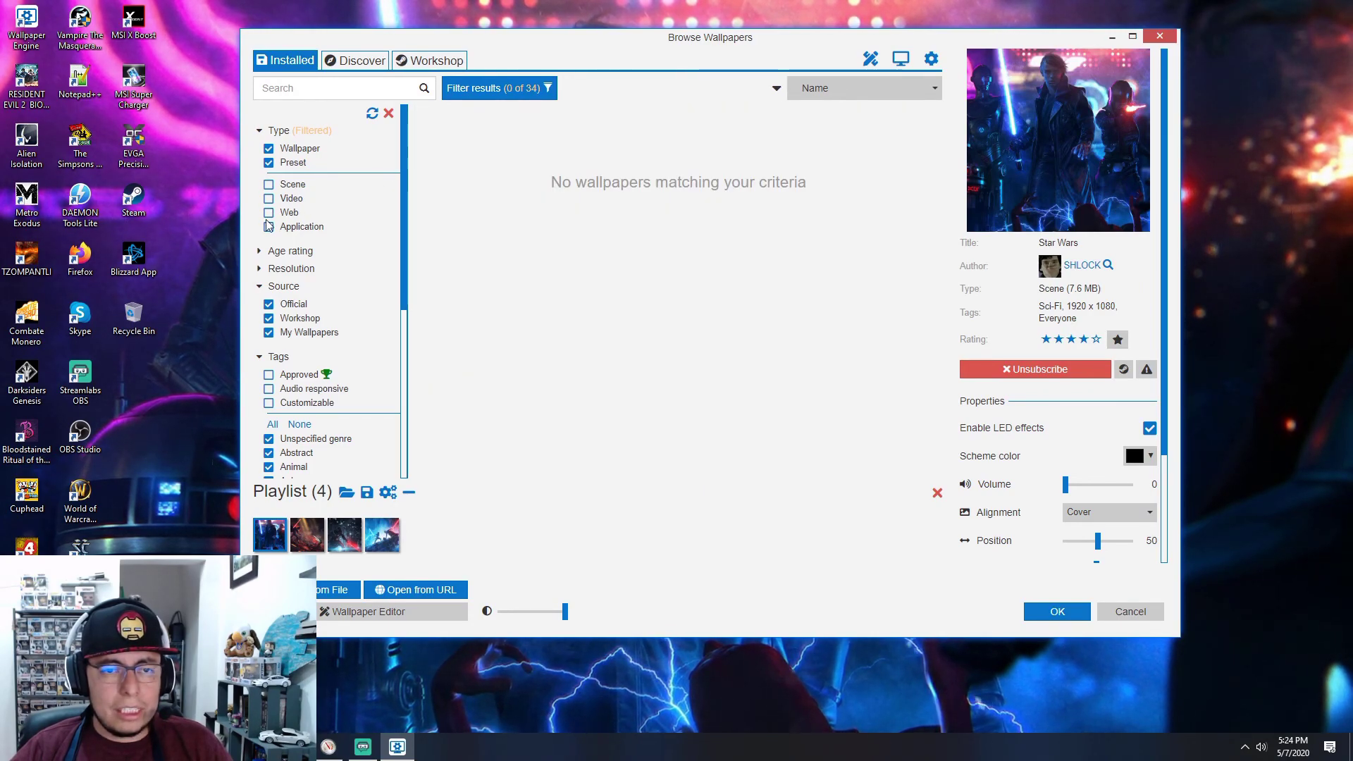
{"action": "left_click", "coordinate": [269, 227]}
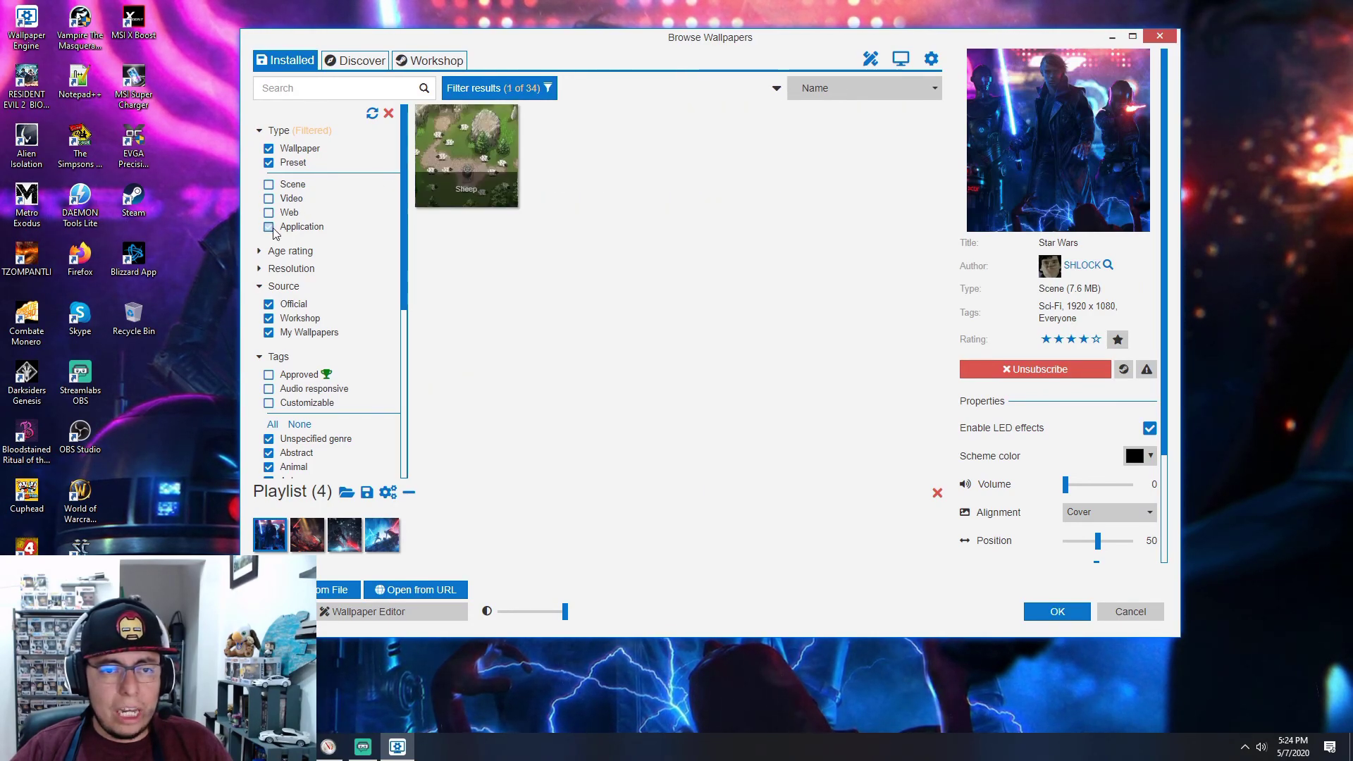
{"action": "left_click", "coordinate": [493, 148]}
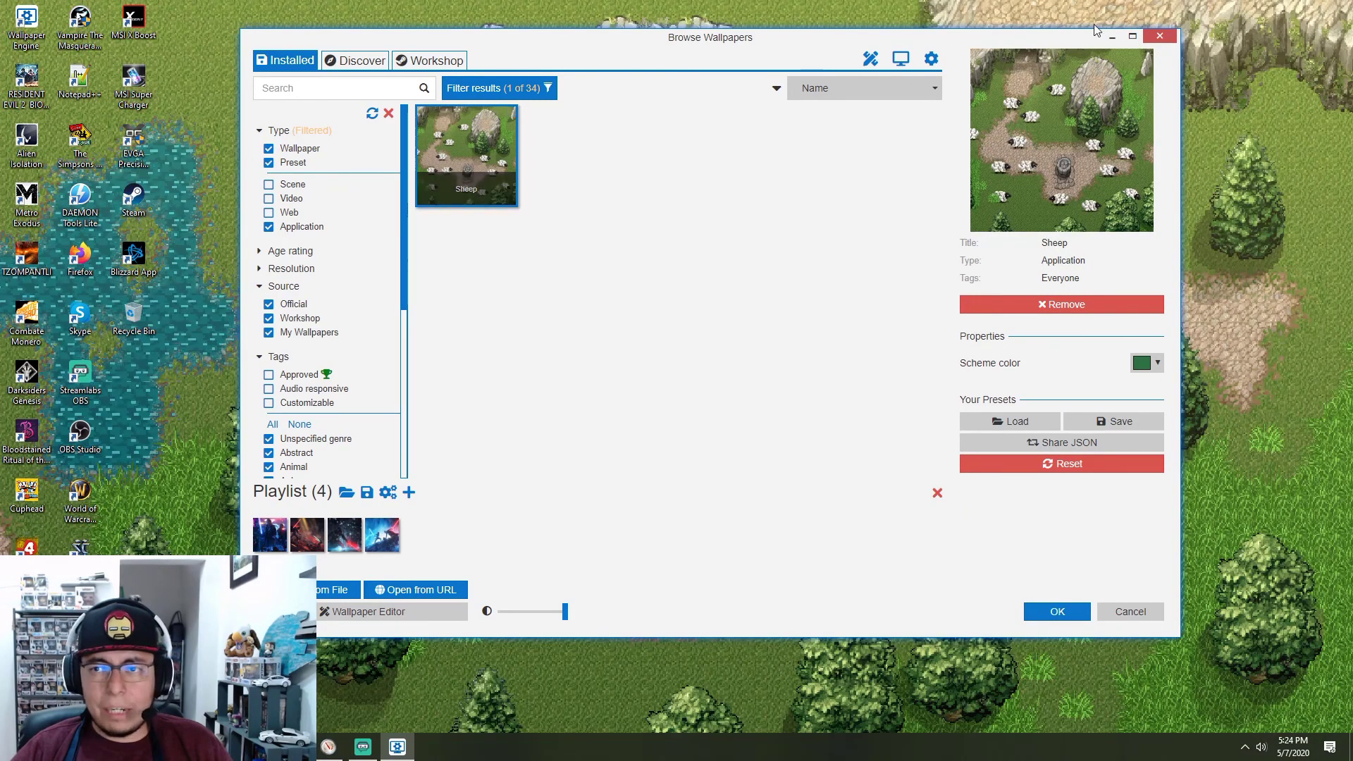
{"action": "left_click", "coordinate": [1110, 37]}
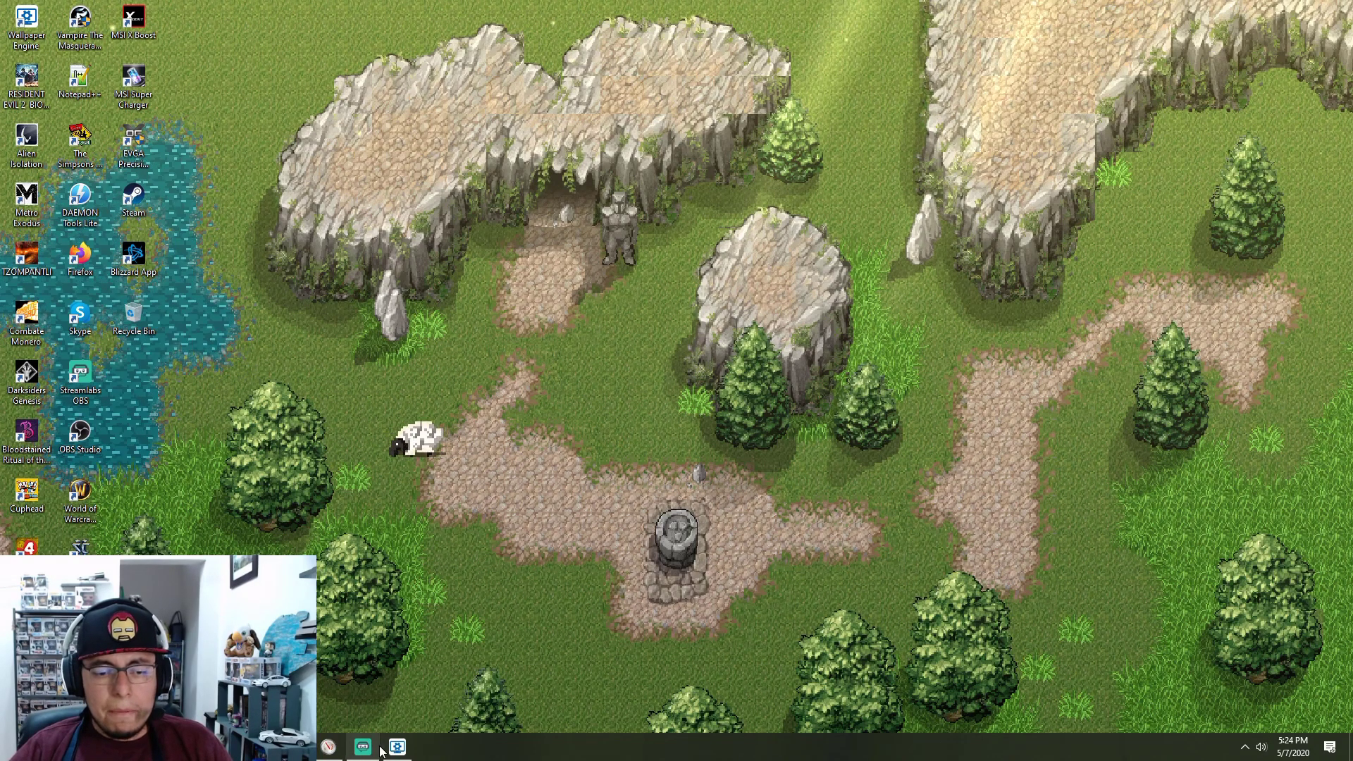
Step: Check CPU usage in Task Manager with the Sheep wallpaper running and return to the wallpaper browser
{"action": "key", "text": "ctrl+shift+Escape"}
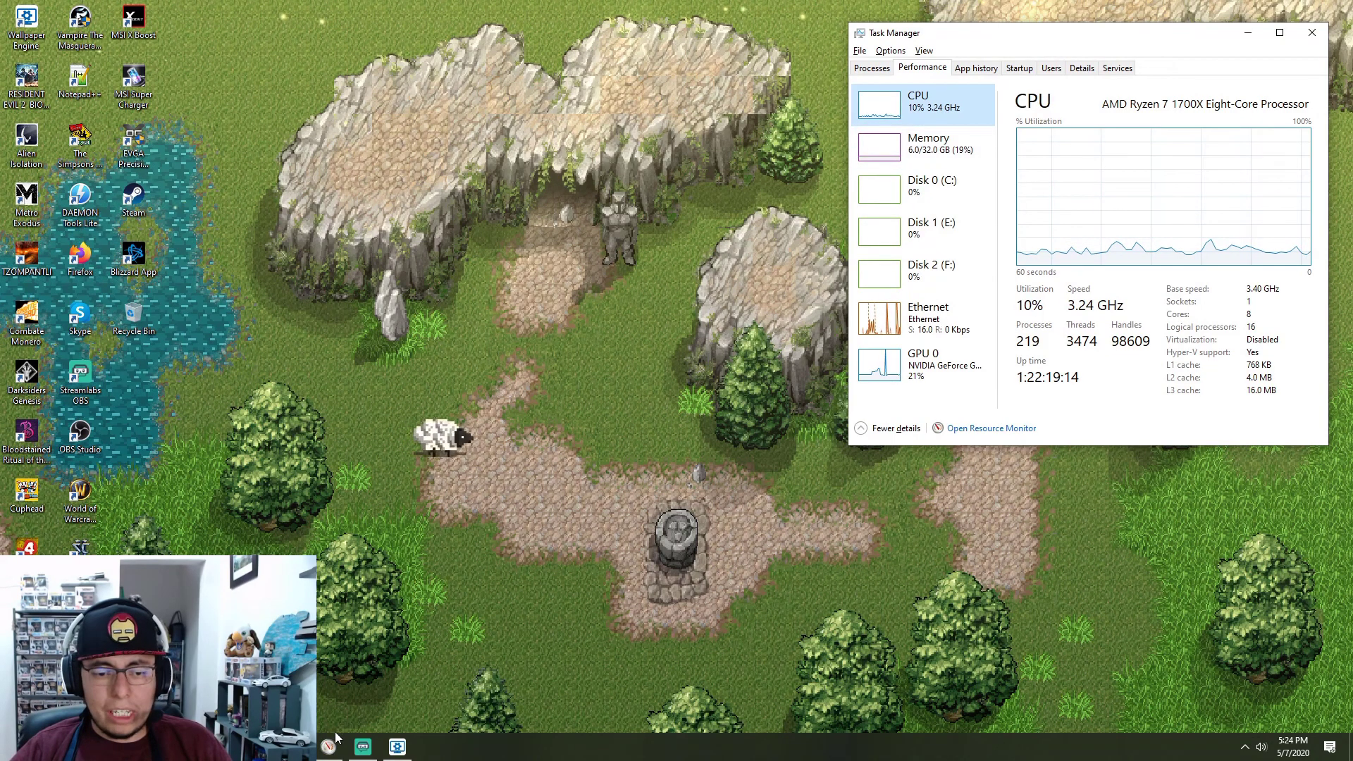
{"action": "key", "text": "alt+Tab"}
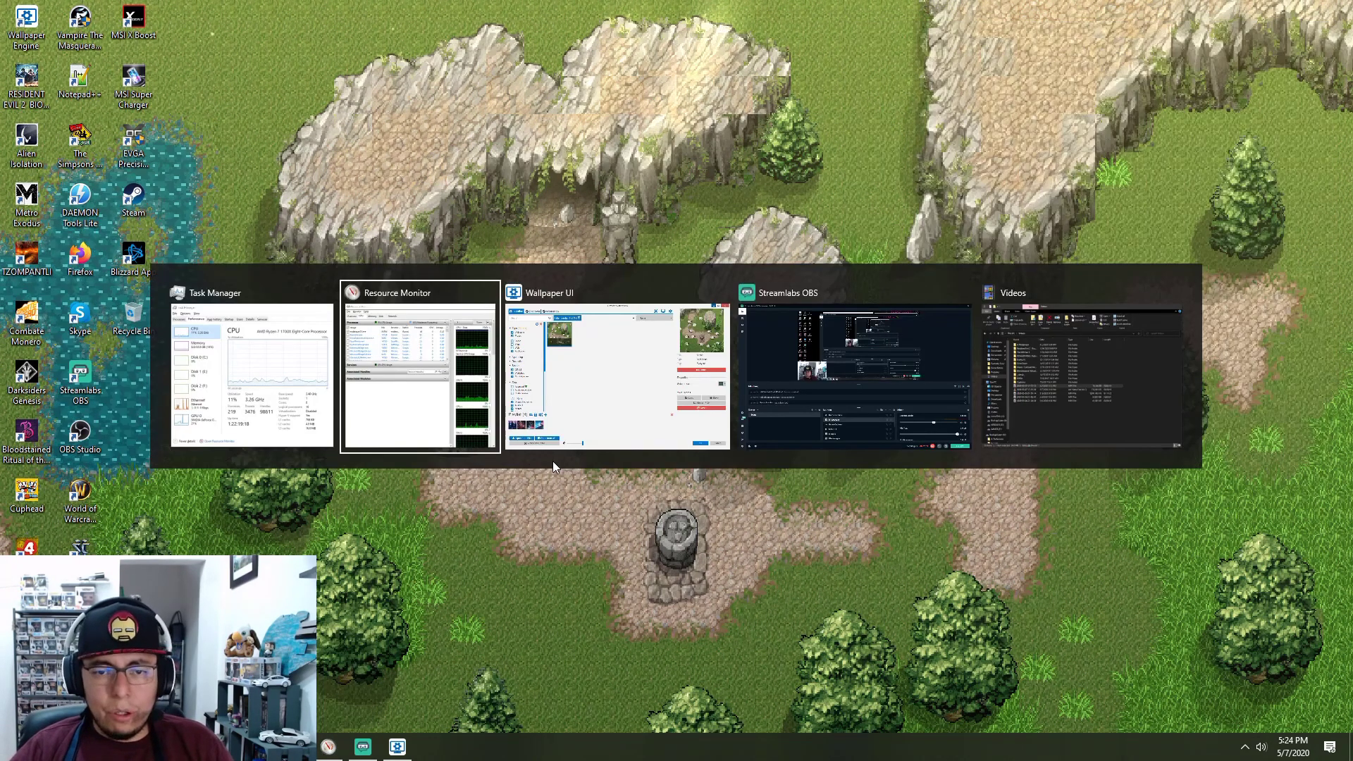
{"action": "key", "text": "alt+Tab"}
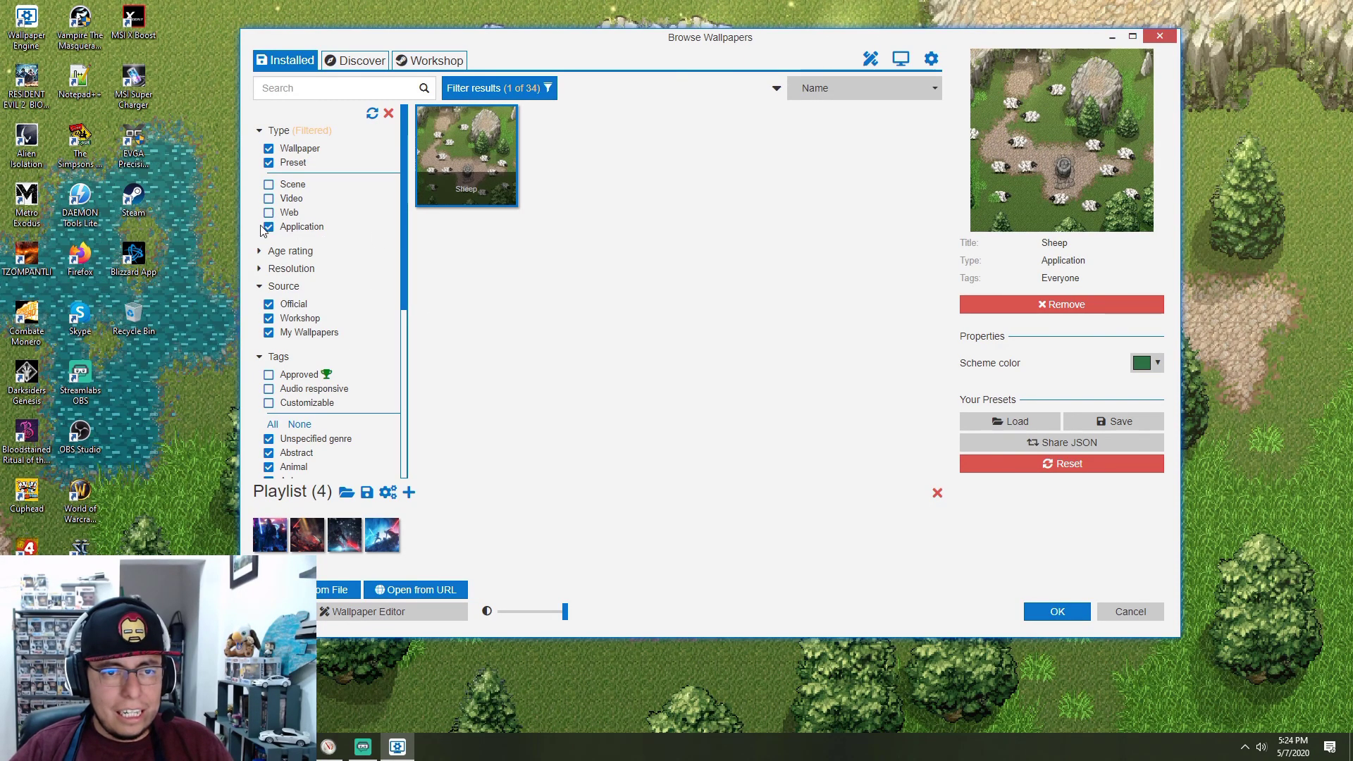
Step: Filter the installed wallpapers to the Video type only, apply Tyrande Theme (World of Warcraft) and view it on the uncovered desktop
{"action": "left_click", "coordinate": [269, 198]}
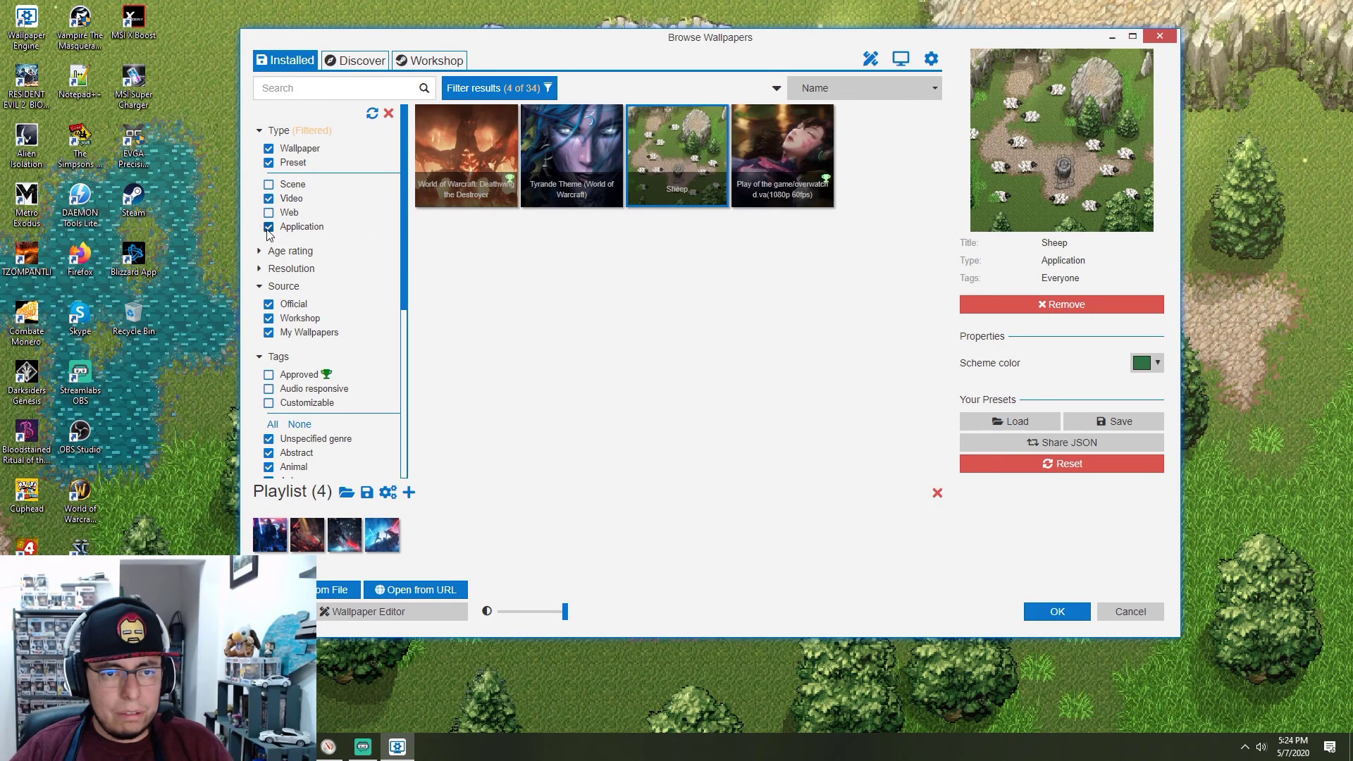
{"action": "left_click", "coordinate": [268, 226]}
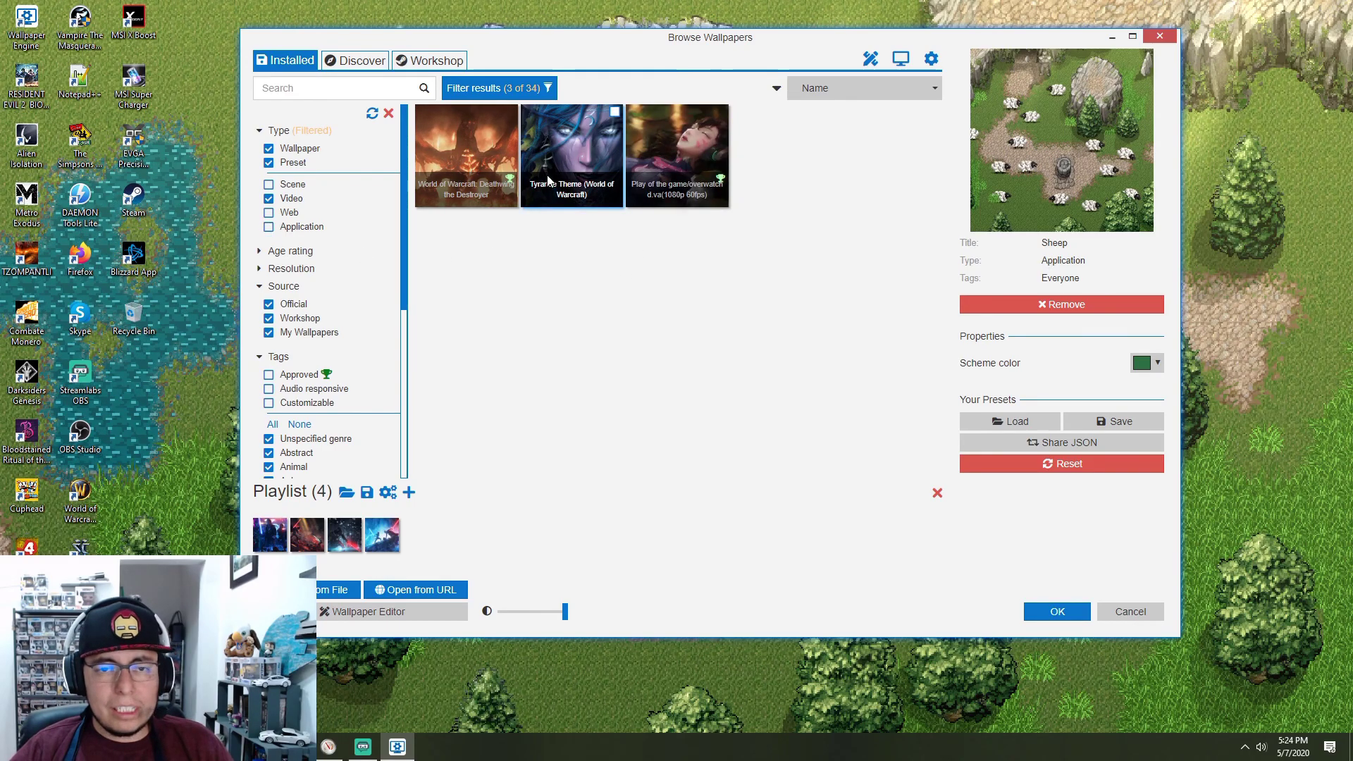
{"action": "left_click", "coordinate": [582, 150]}
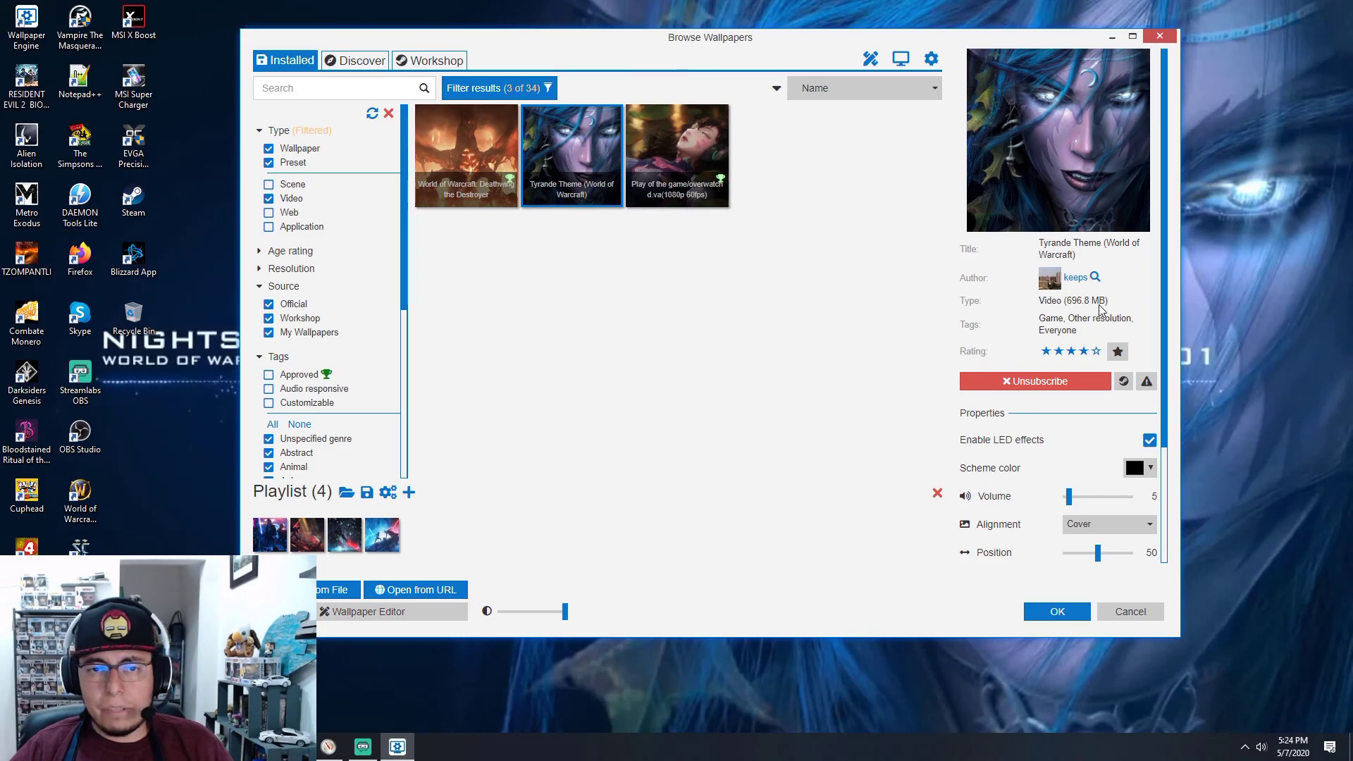
{"action": "left_click", "coordinate": [1111, 38]}
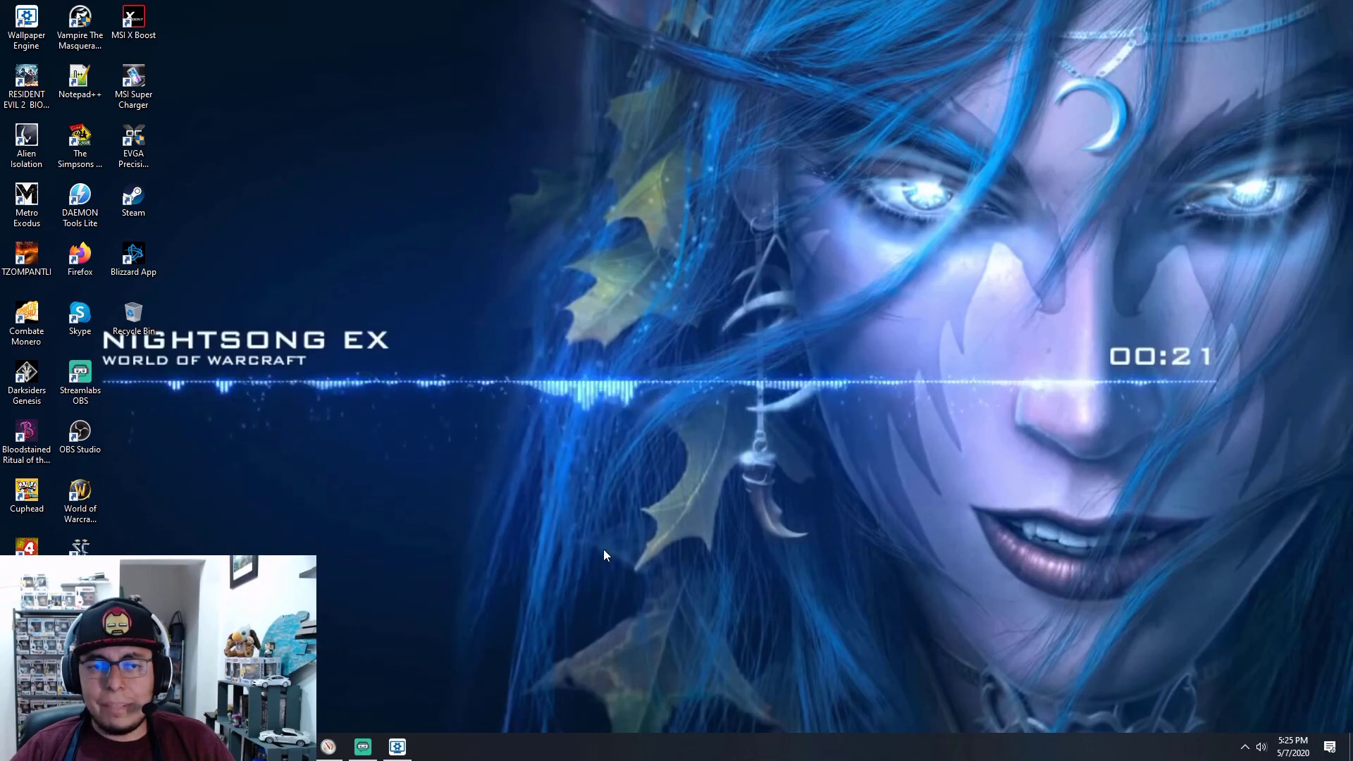
Step: Check CPU usage in Resource Monitor and Task Manager with the Tyrande Theme running, minimize both and return to the wallpaper browser
{"action": "left_click", "coordinate": [326, 749]}
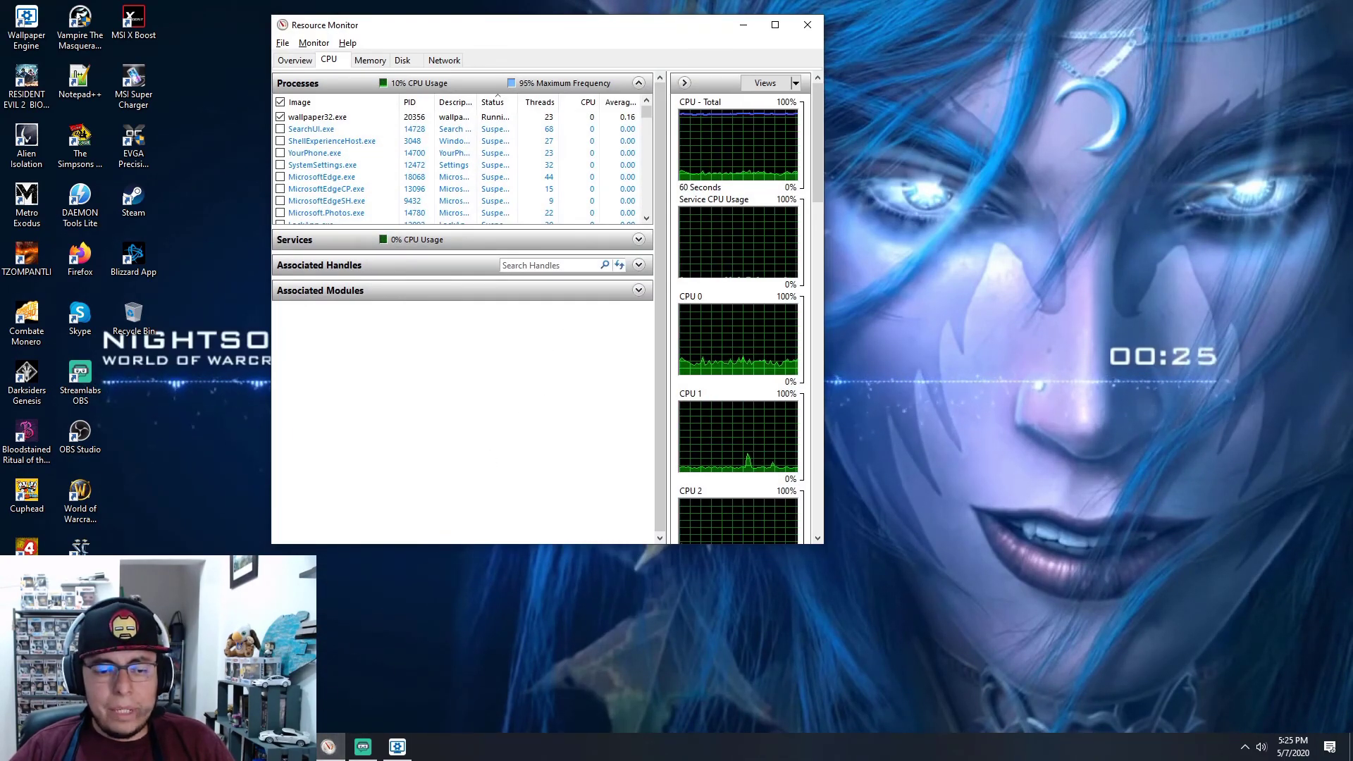
{"action": "left_click", "coordinate": [397, 747]}
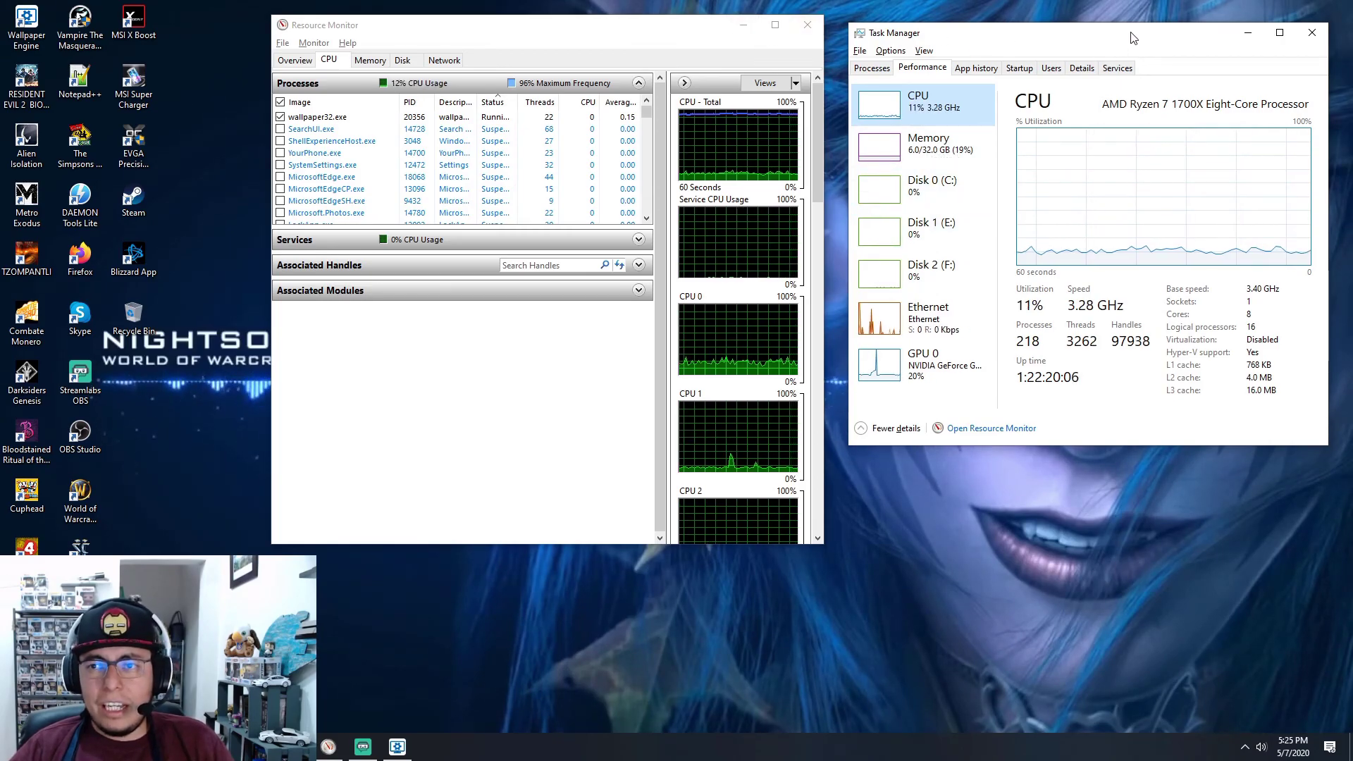
{"action": "left_click_drag", "start_coordinate": [1133, 38], "coordinate": [1139, 65]}
{"action": "left_click", "coordinate": [743, 25]}
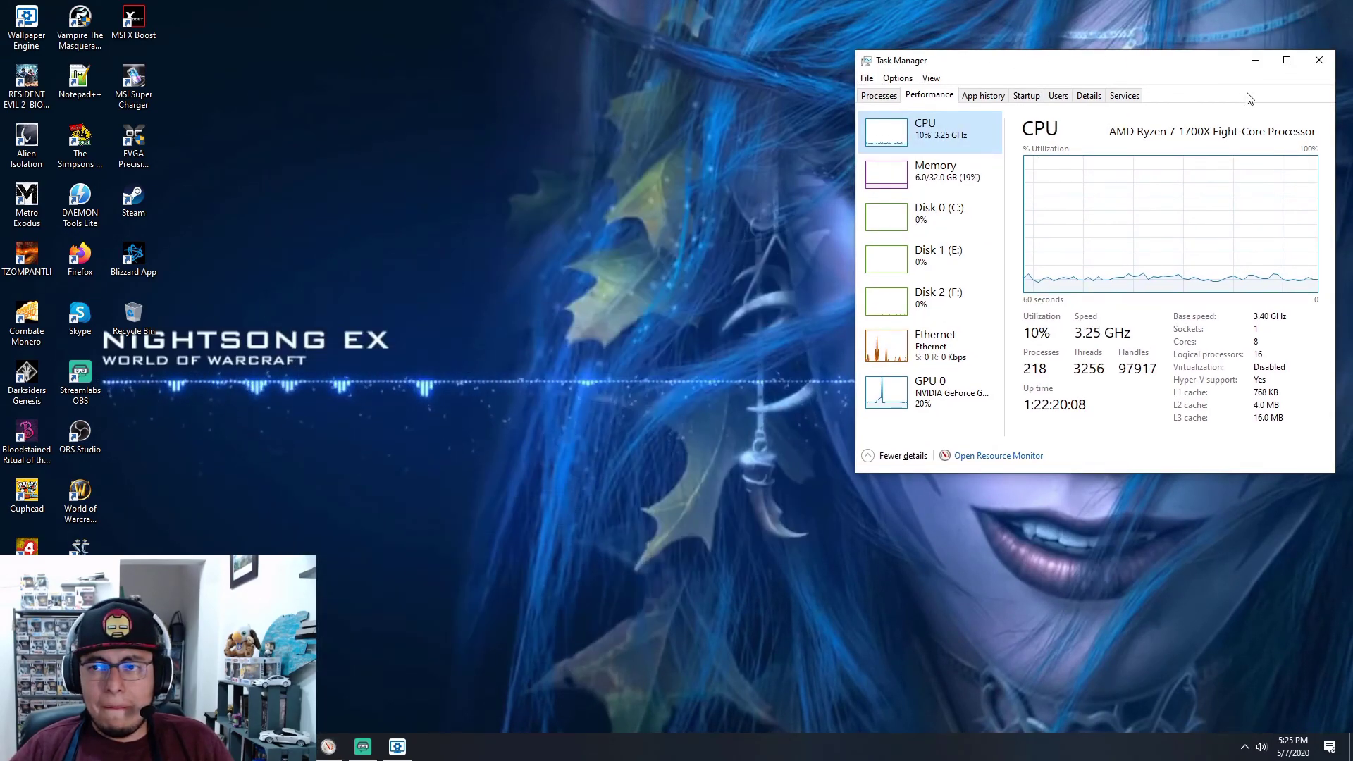
{"action": "left_click", "coordinate": [1255, 60]}
{"action": "key", "text": "alt+Tab"}
{"action": "key", "text": "alt+Tab"}
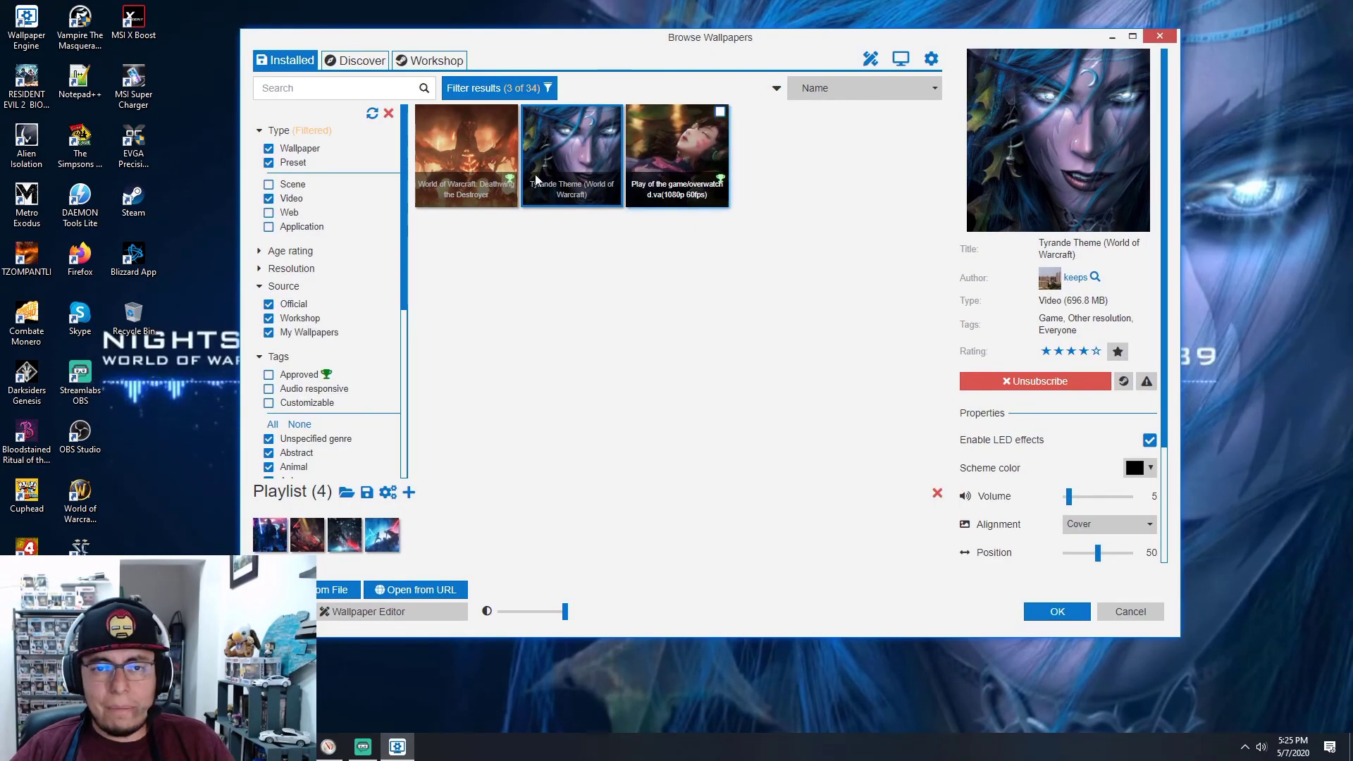
Step: Apply the World of Warcraft: Deathwing the Destroyer video wallpaper, view it on the uncovered desktop and return to the browser
{"action": "left_click", "coordinate": [475, 145]}
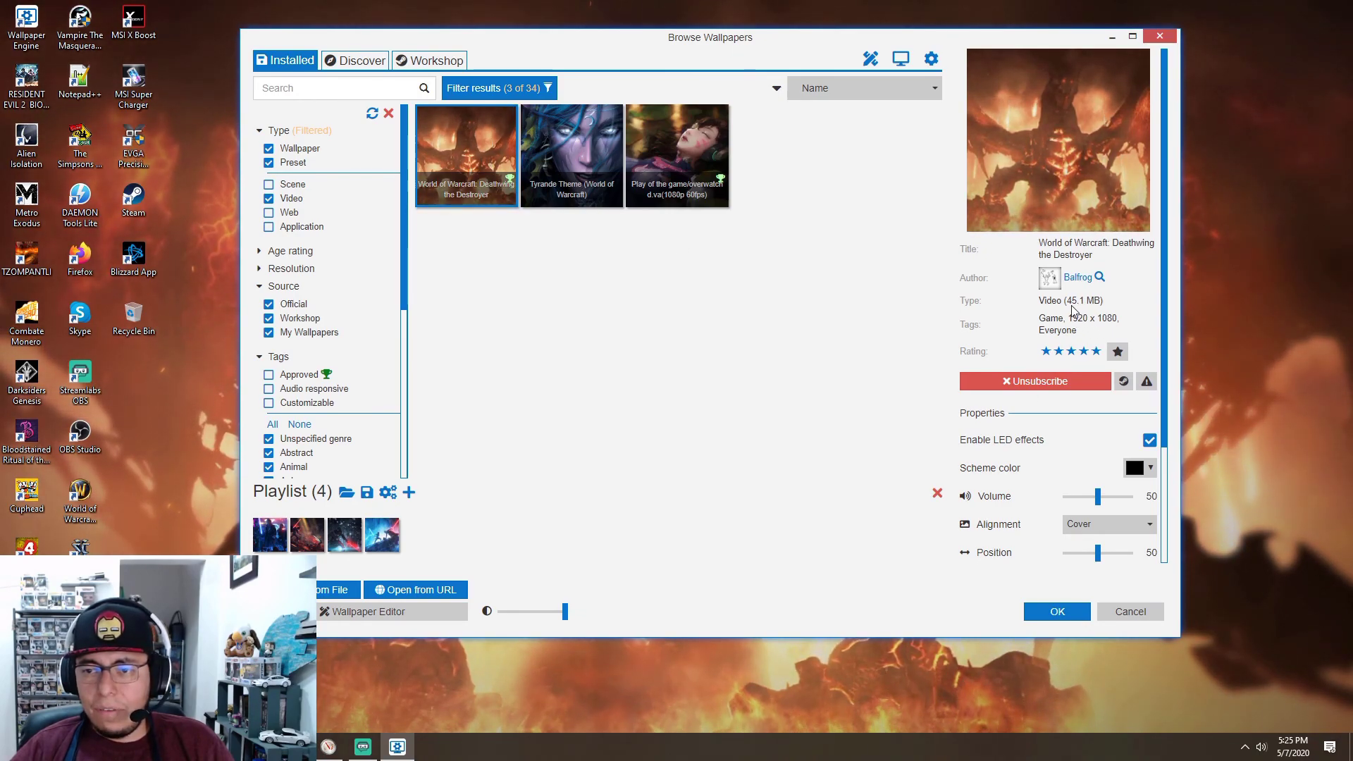
{"action": "left_click", "coordinate": [1112, 38]}
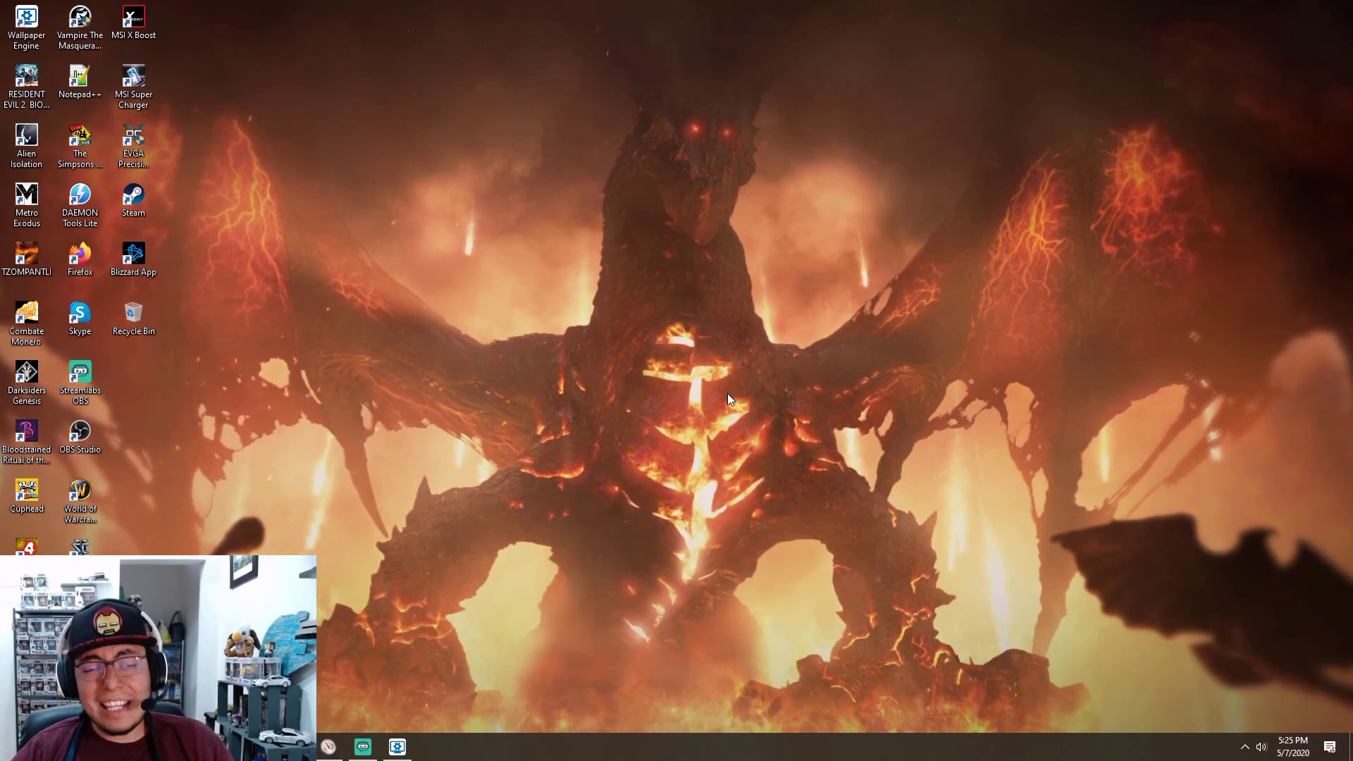
{"action": "key", "text": "alt+Tab"}
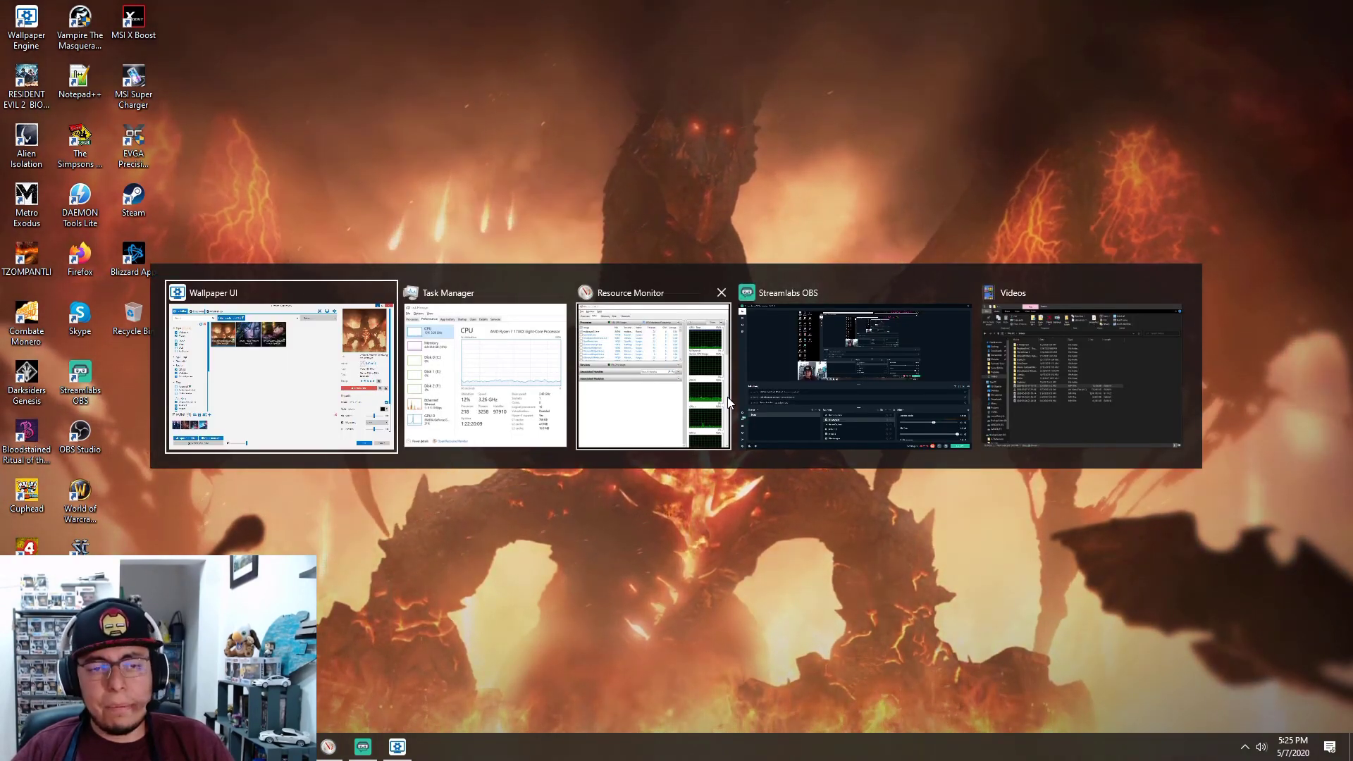
{"action": "key", "text": "alt"}
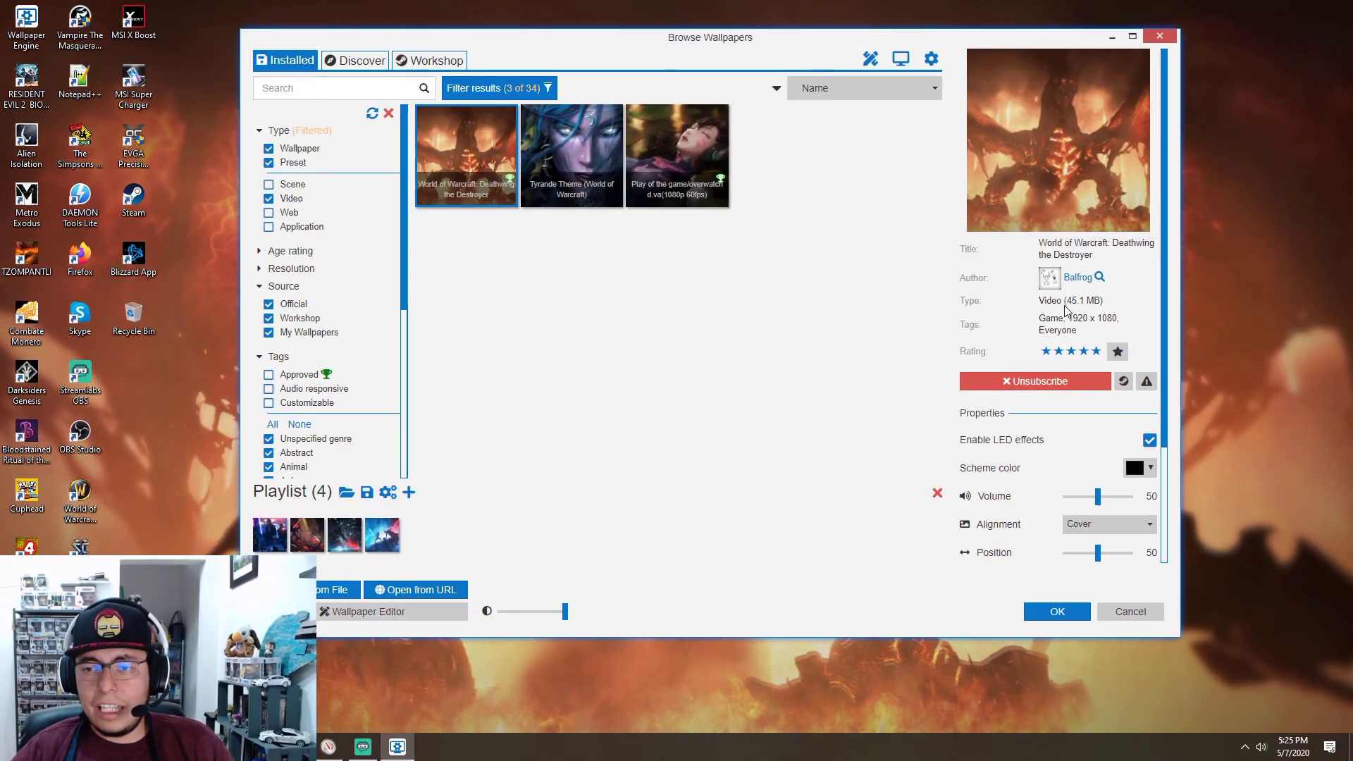
Step: Filter the wallpapers to the Web type only, apply CORSAIR Collection, view it on the uncovered desktop and return to its properties
{"action": "left_click", "coordinate": [268, 199]}
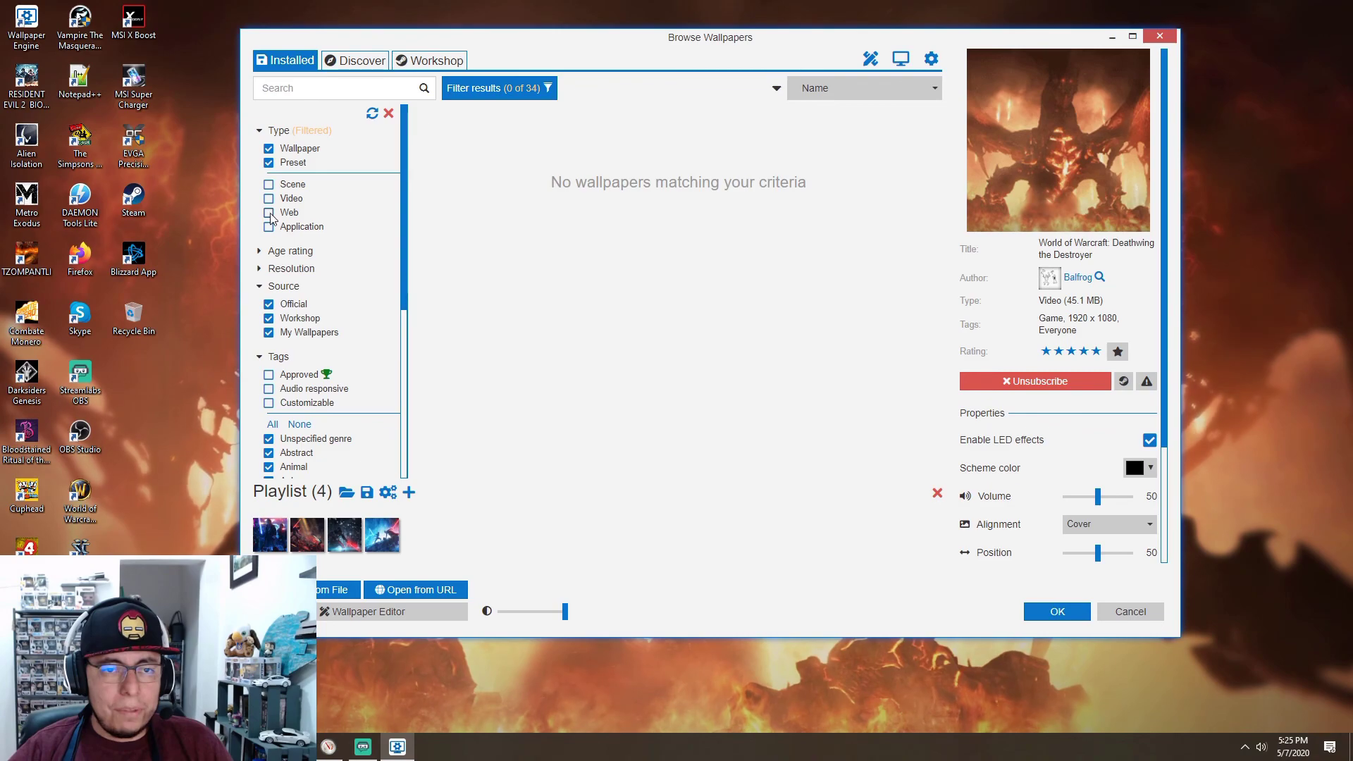
{"action": "left_click", "coordinate": [269, 213]}
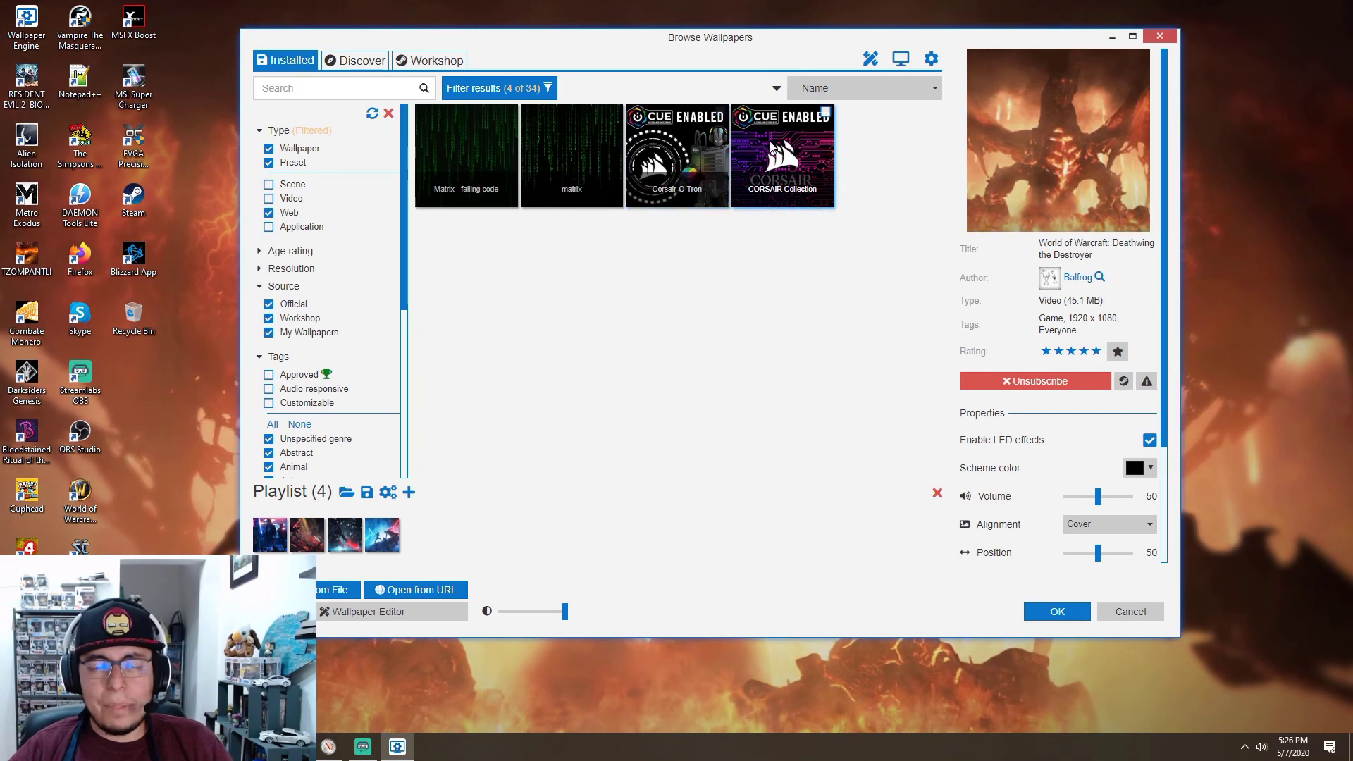
{"action": "left_click", "coordinate": [789, 149]}
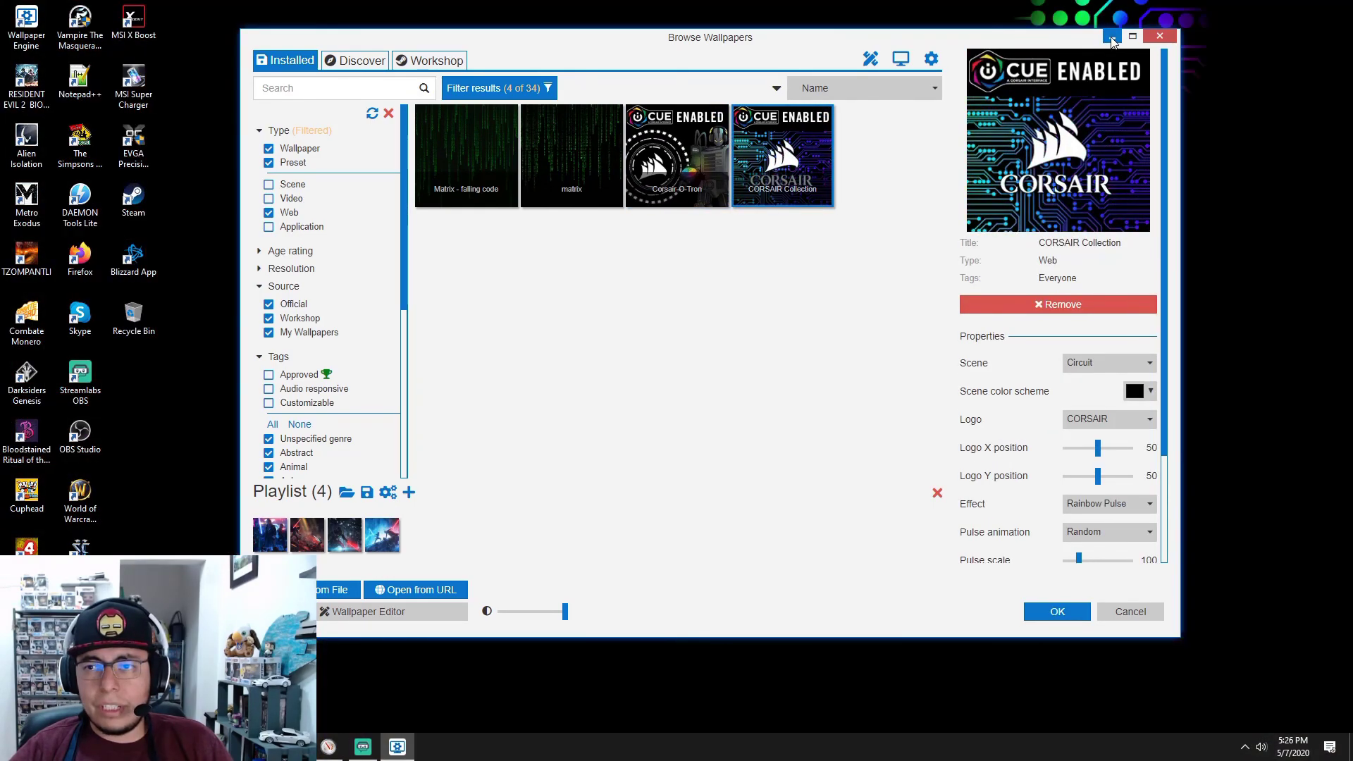
{"action": "left_click", "coordinate": [1112, 36]}
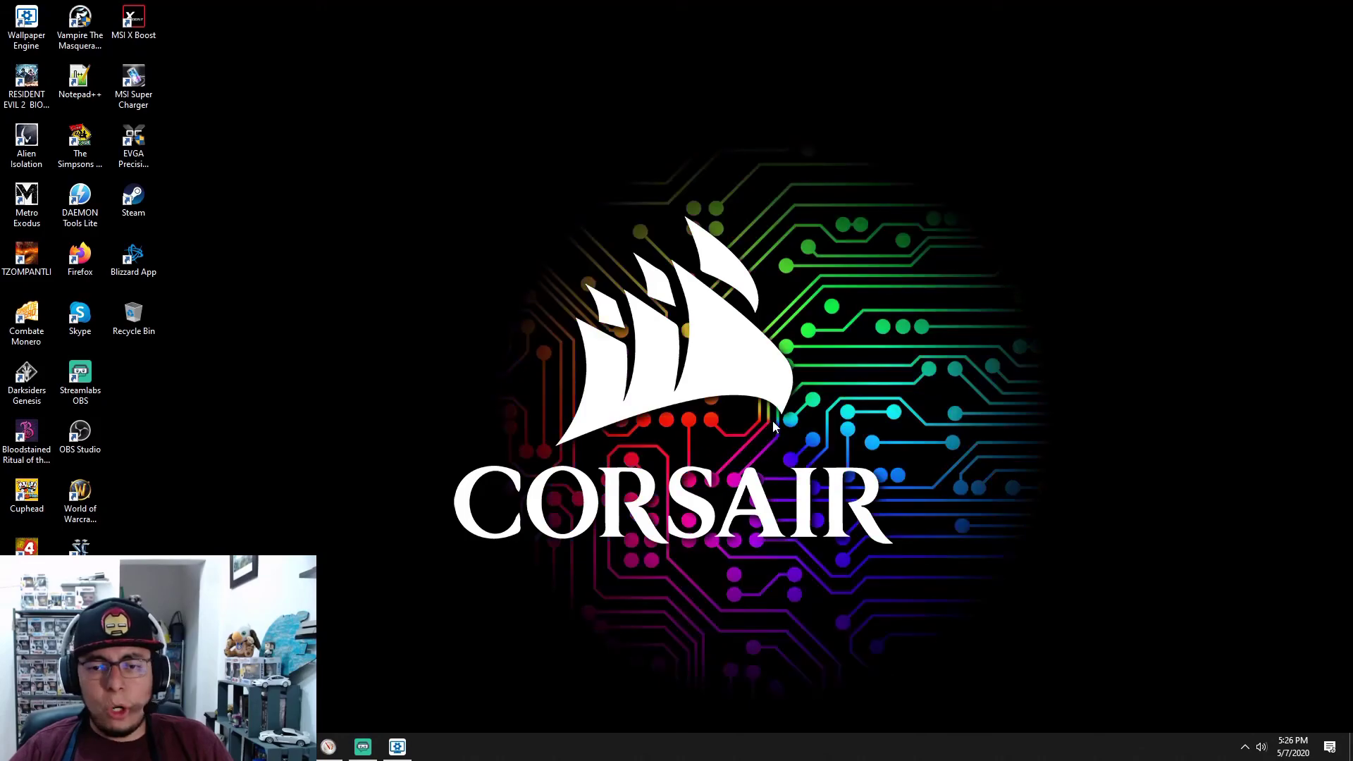
{"action": "key", "text": "alt+Tab"}
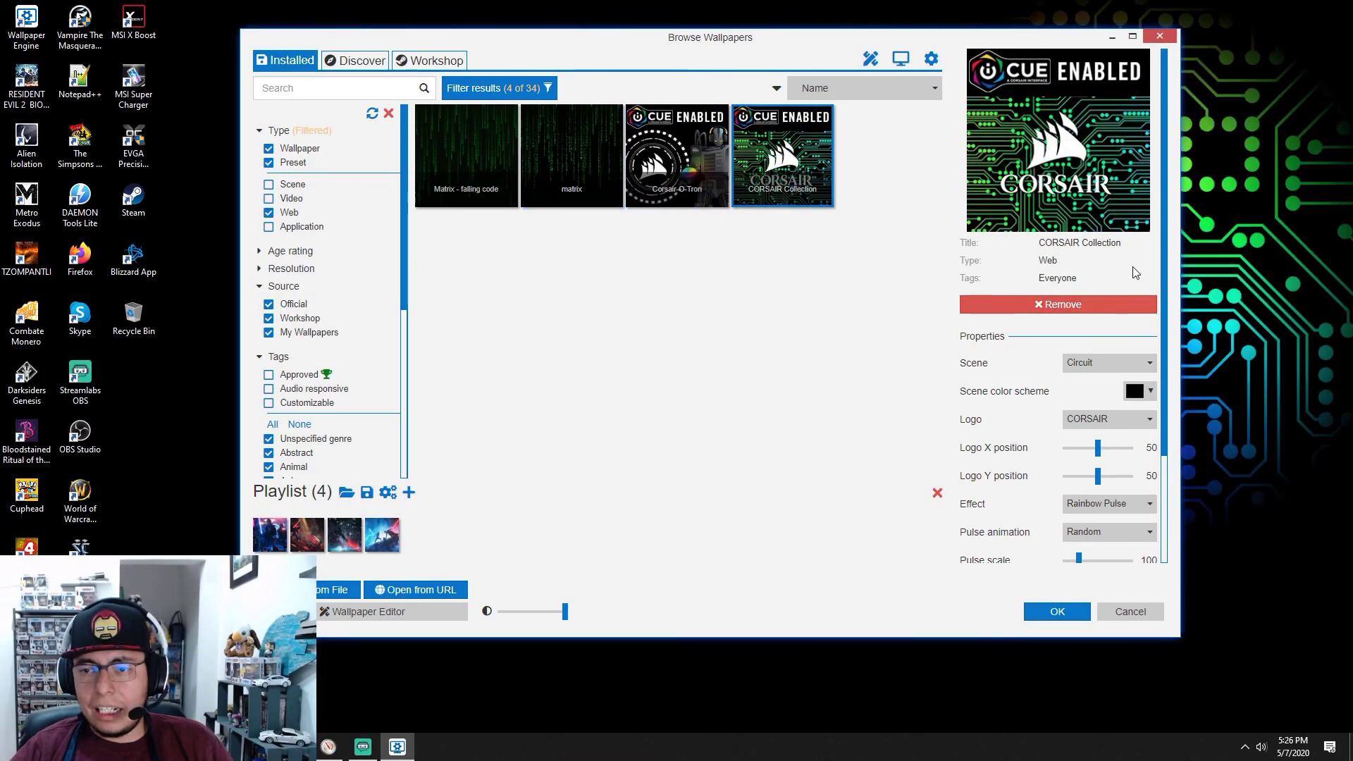
{"action": "left_click_drag", "start_coordinate": [1162, 277], "coordinate": [1161, 153]}
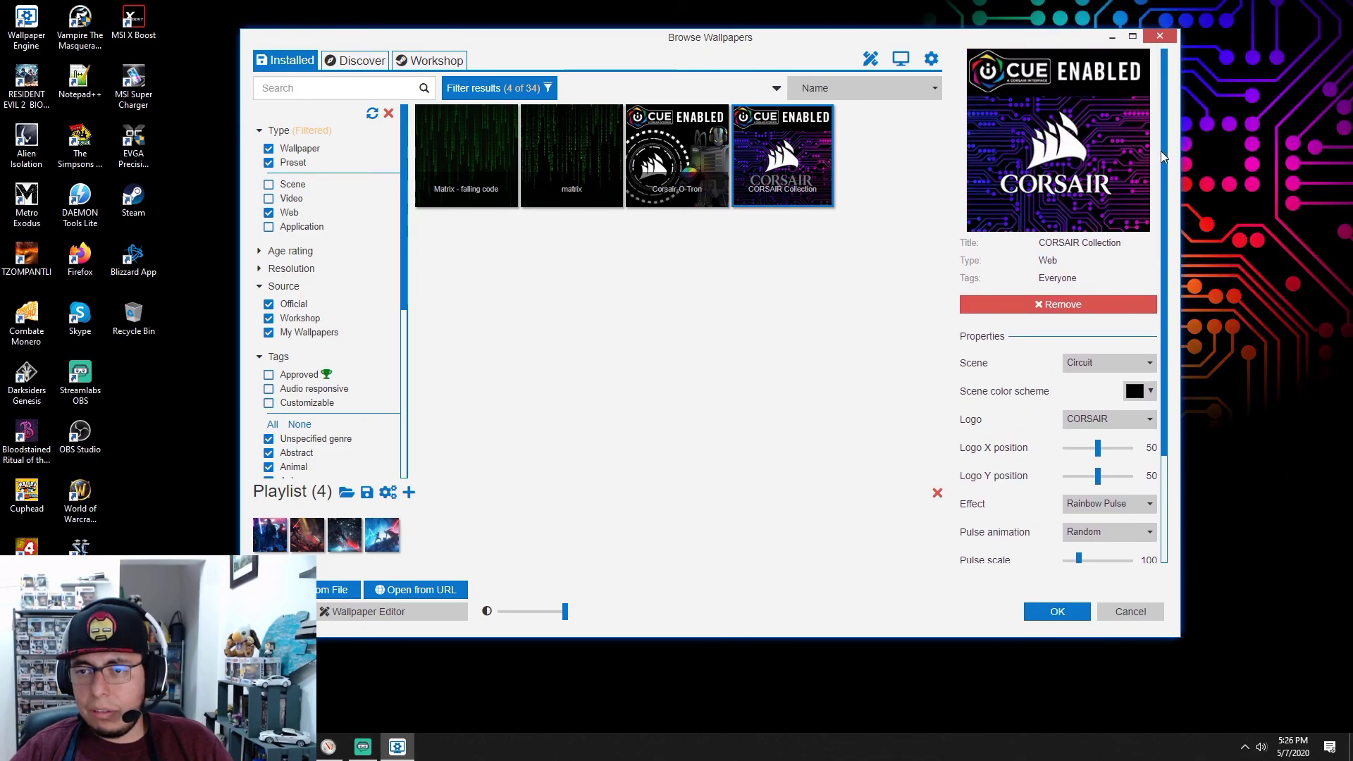
Step: Apply the matrix web wallpaper, view it on the desktop and check its CPU usage in Task Manager before returning to the browser
{"action": "left_click", "coordinate": [566, 153]}
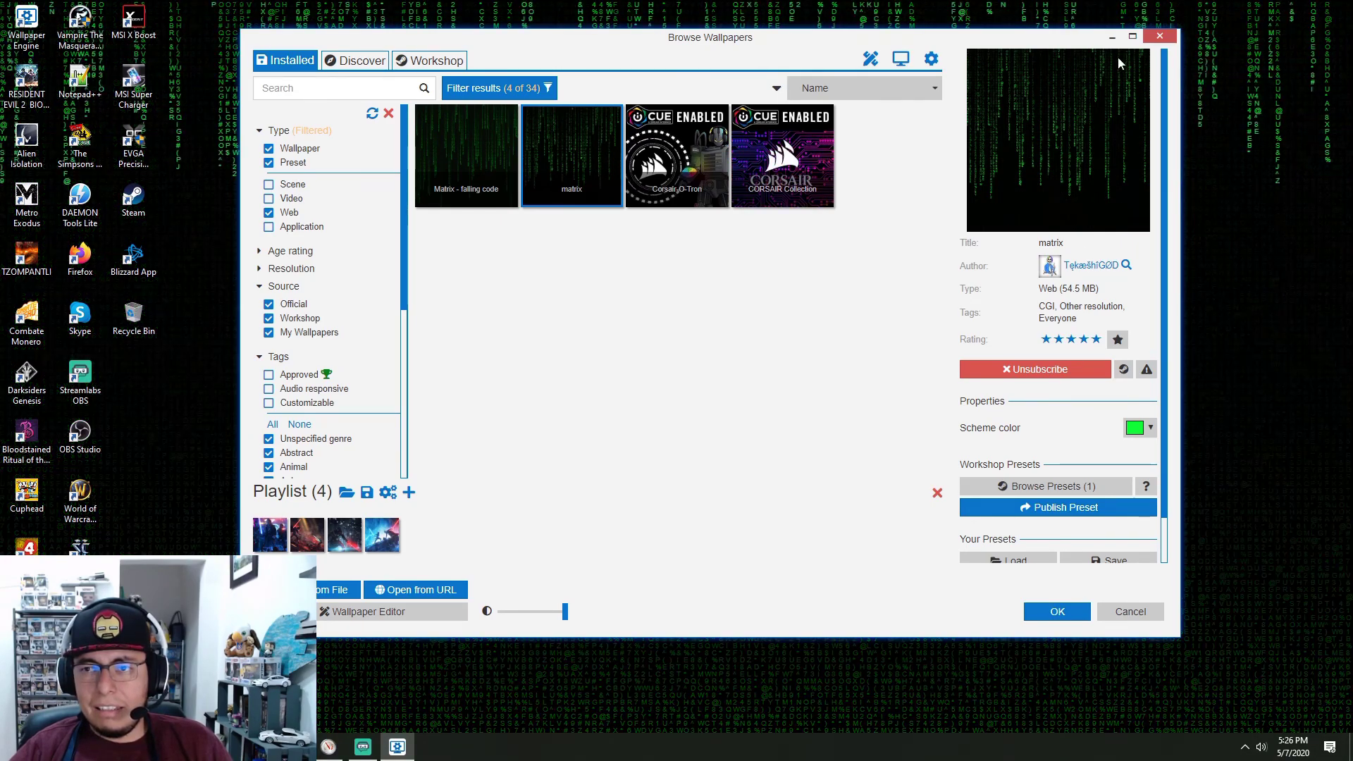
{"action": "left_click", "coordinate": [1159, 36]}
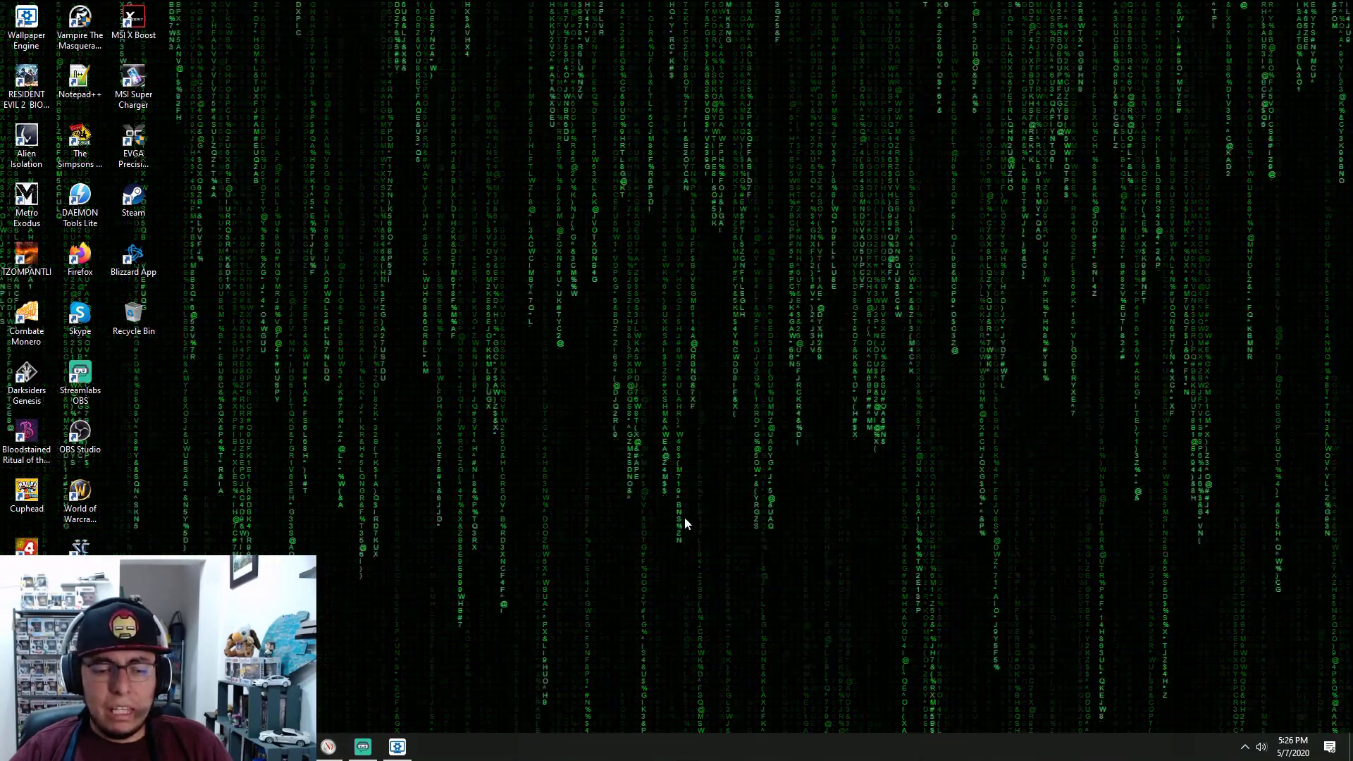
{"action": "key", "text": "alt+Tab"}
{"action": "key", "text": "alt+Tab"}
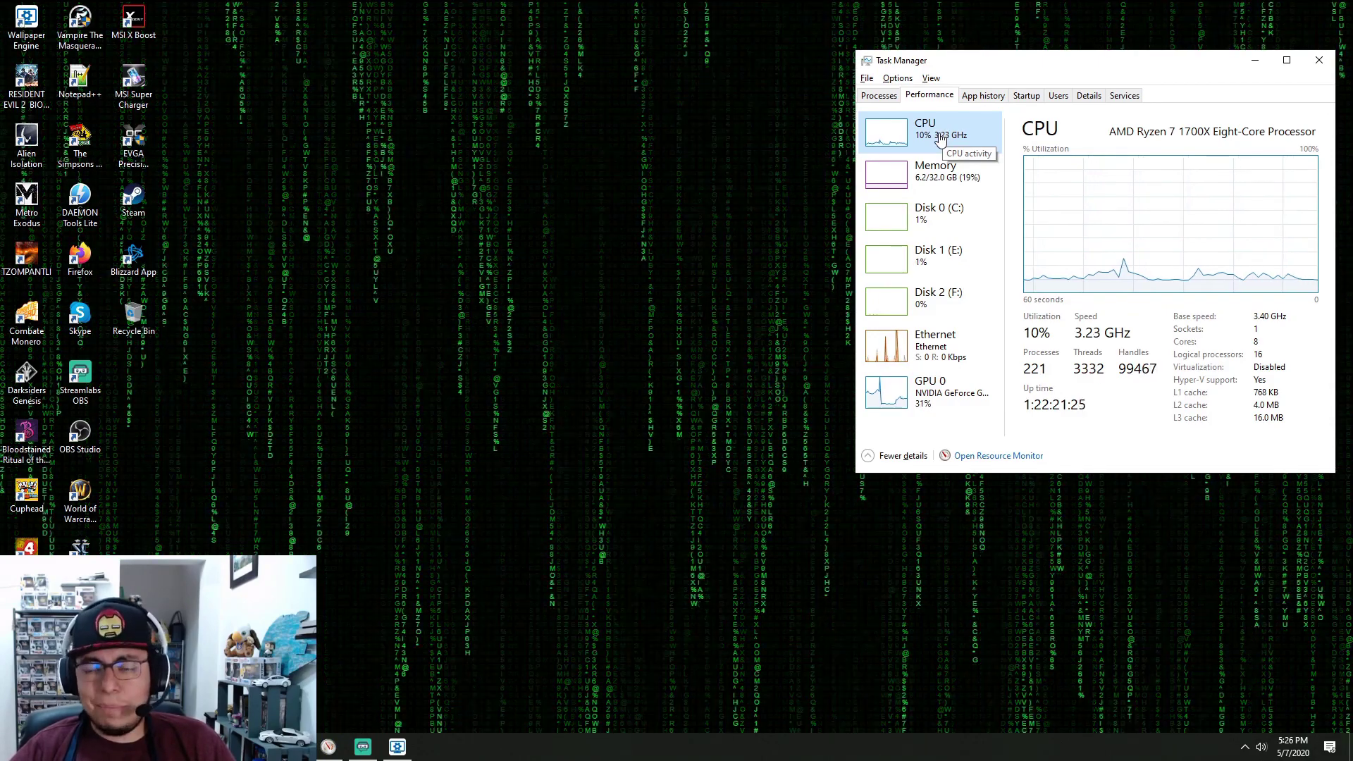
{"action": "key", "text": "alt+Tab"}
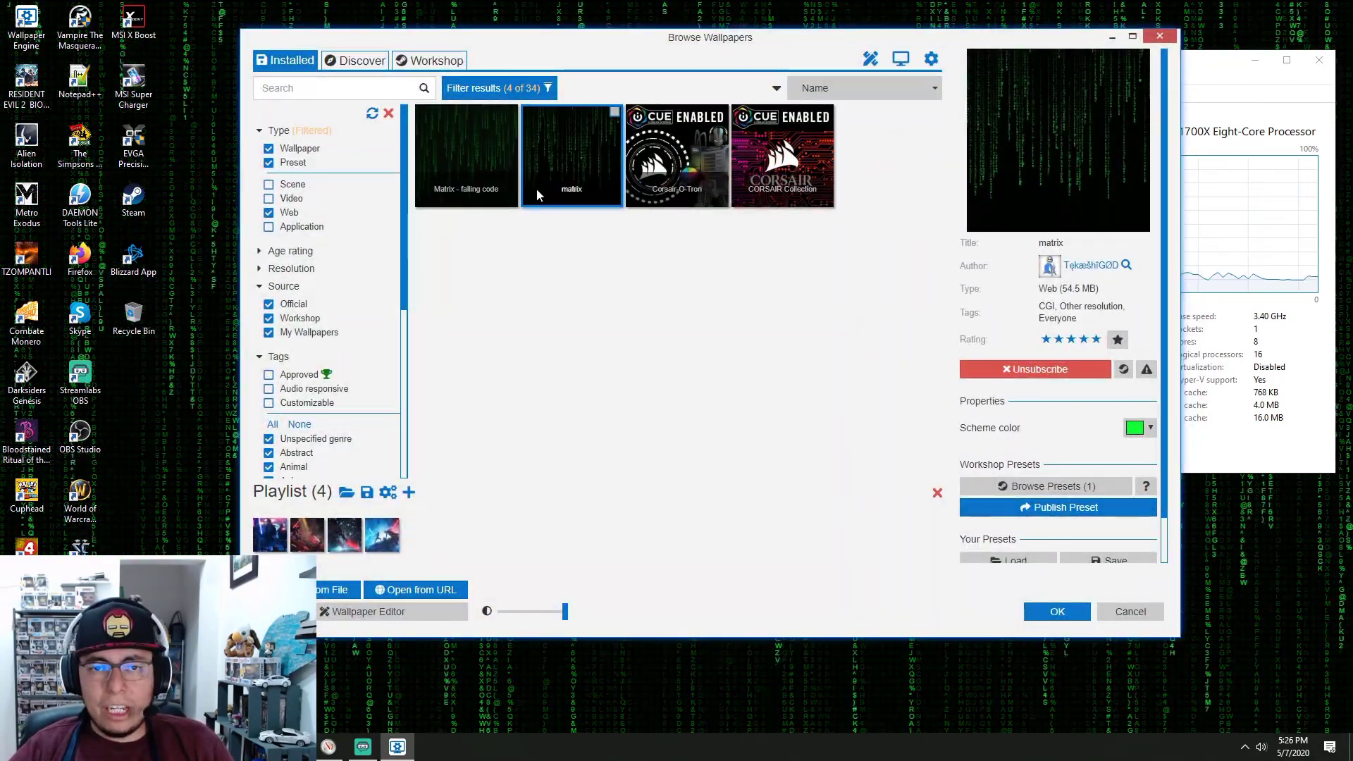
Step: Apply the Matrix - falling code wallpaper, view it with Task Manager minimized and return to the wallpaper browser
{"action": "left_click", "coordinate": [475, 142]}
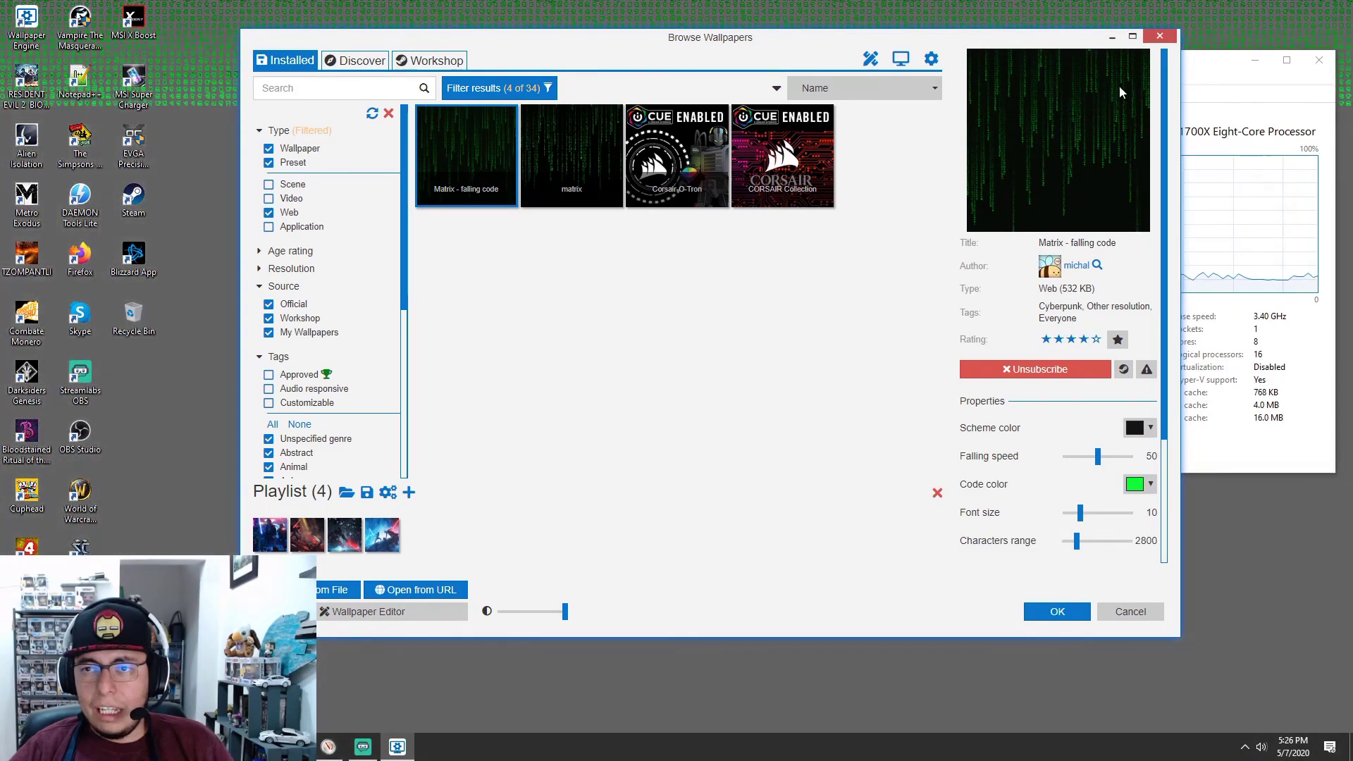
{"action": "left_click", "coordinate": [1113, 36]}
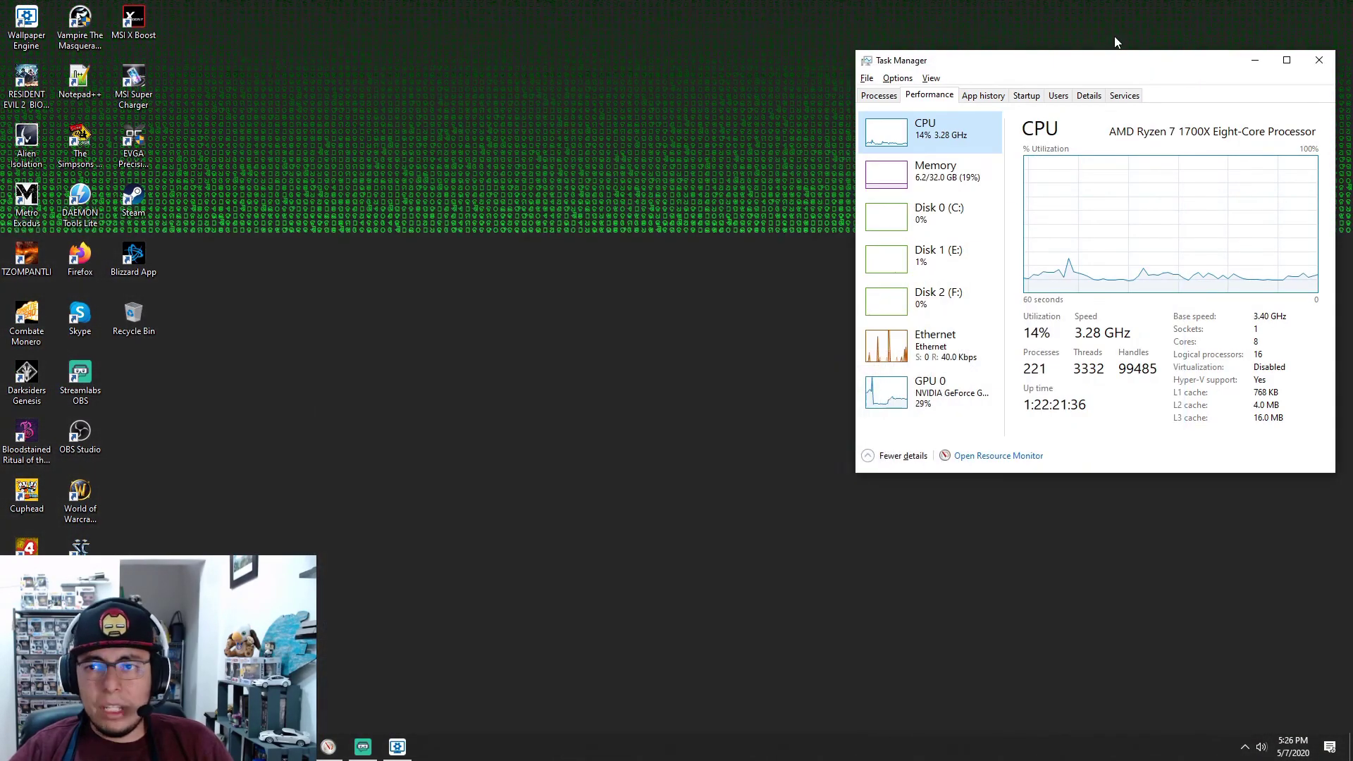
{"action": "left_click", "coordinate": [1254, 60]}
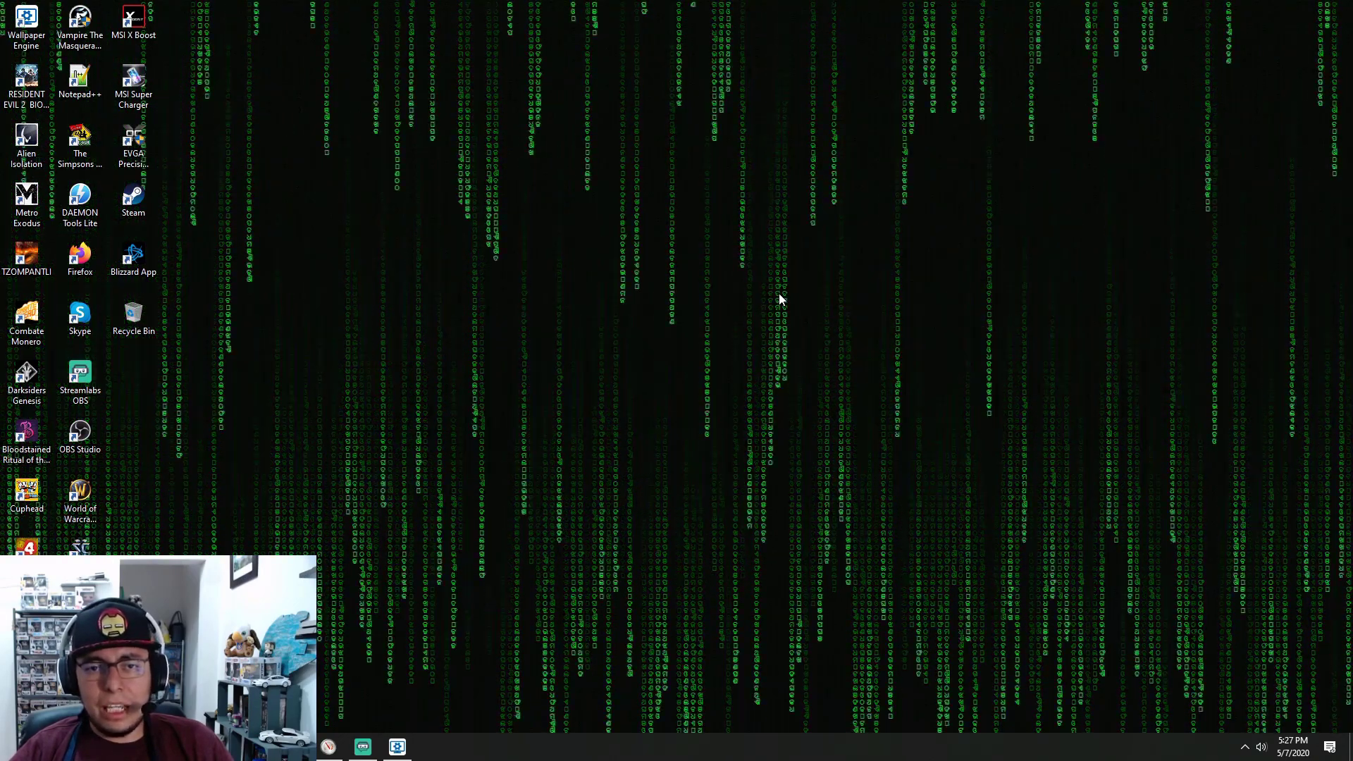
{"action": "key", "text": "alt+Tab"}
{"action": "key", "text": "alt+Tab"}
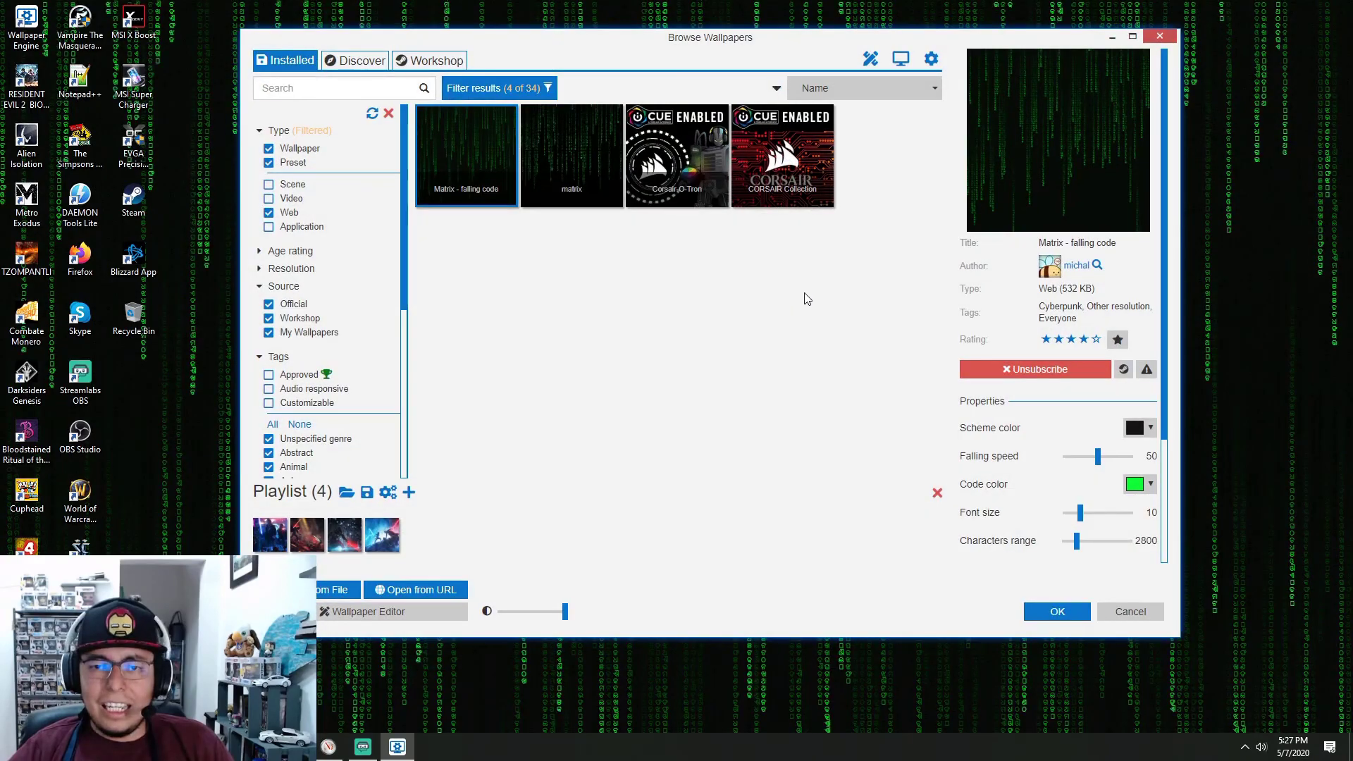
Step: Switch back to the matrix web wallpaper, view it on the uncovered desktop and return to the wallpaper browser
{"action": "left_click", "coordinate": [576, 155]}
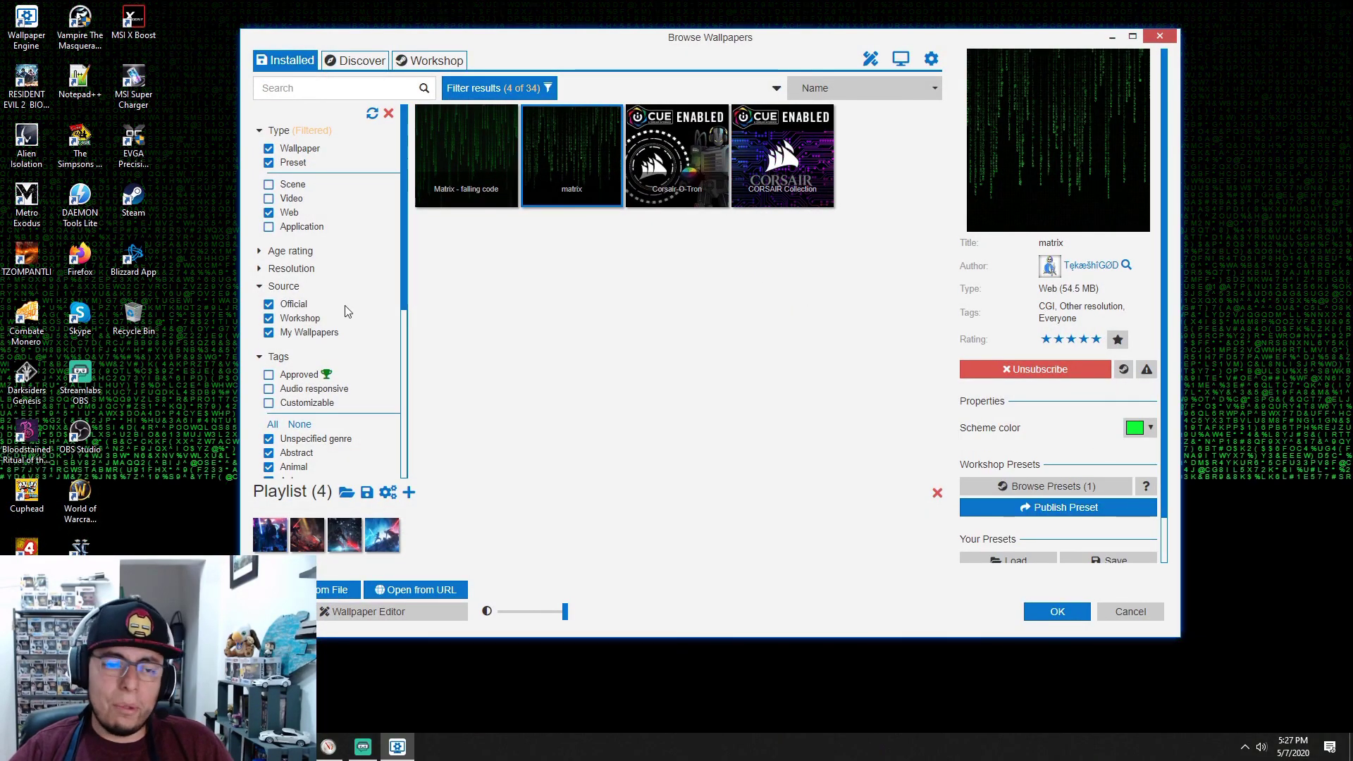
{"action": "left_click", "coordinate": [1111, 36]}
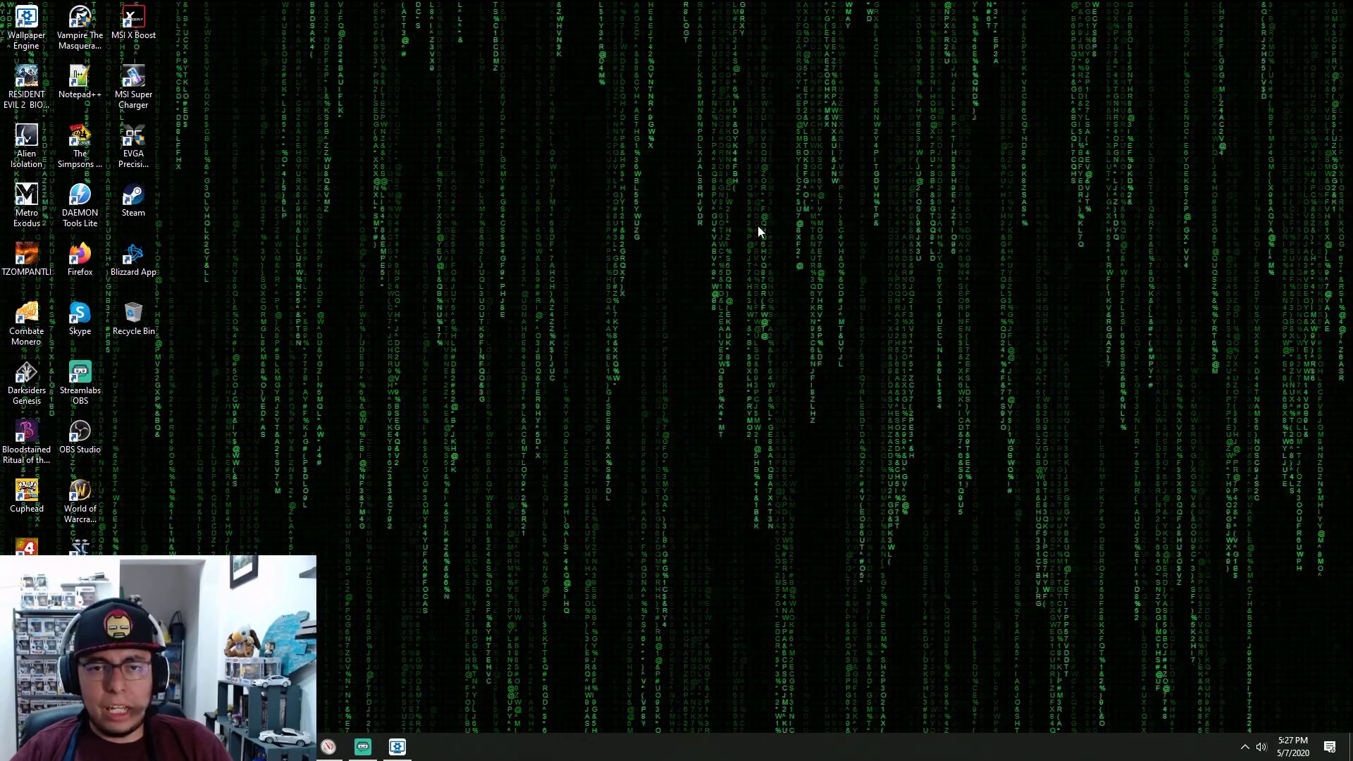
{"action": "key", "text": "alt+Tab"}
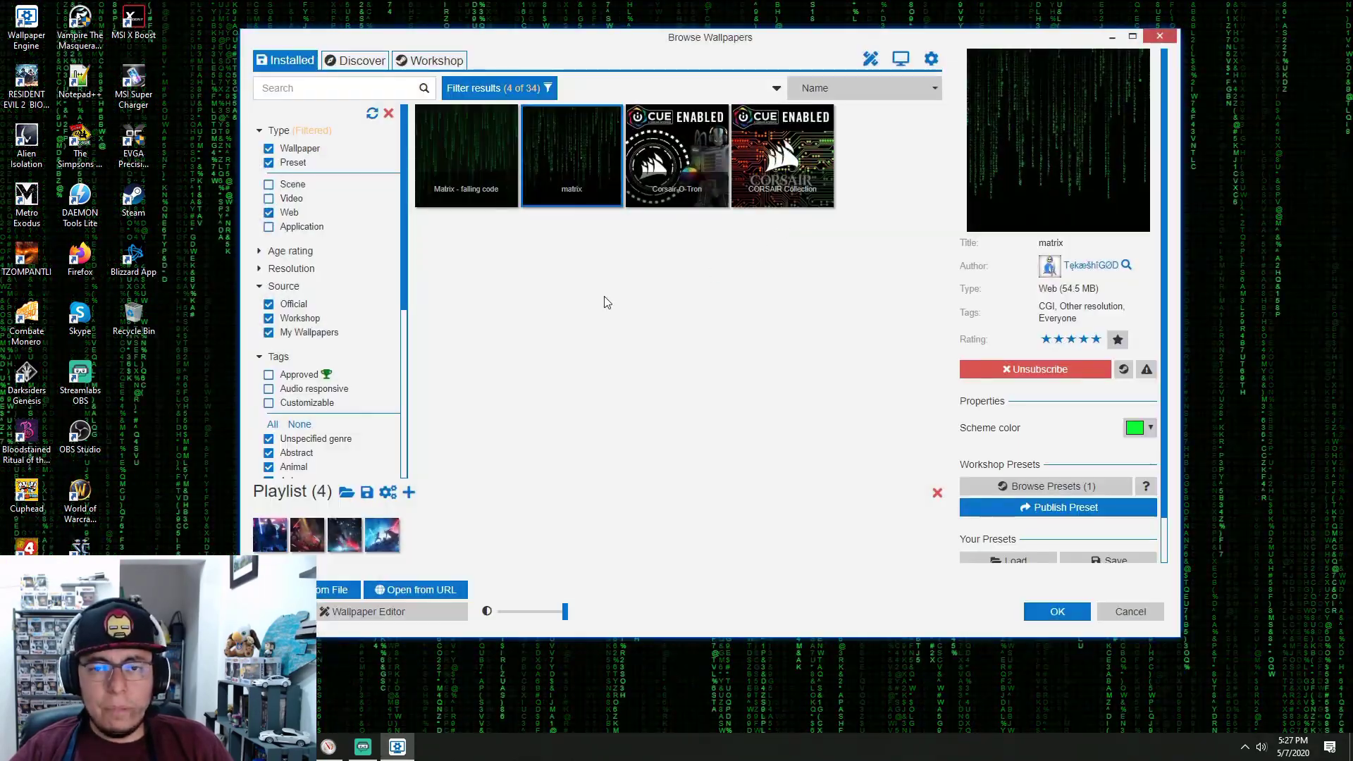
Step: Filter the installed wallpapers to the Video type instead of Web and reapply Tyrande Theme (World of Warcraft)
{"action": "left_click", "coordinate": [268, 198]}
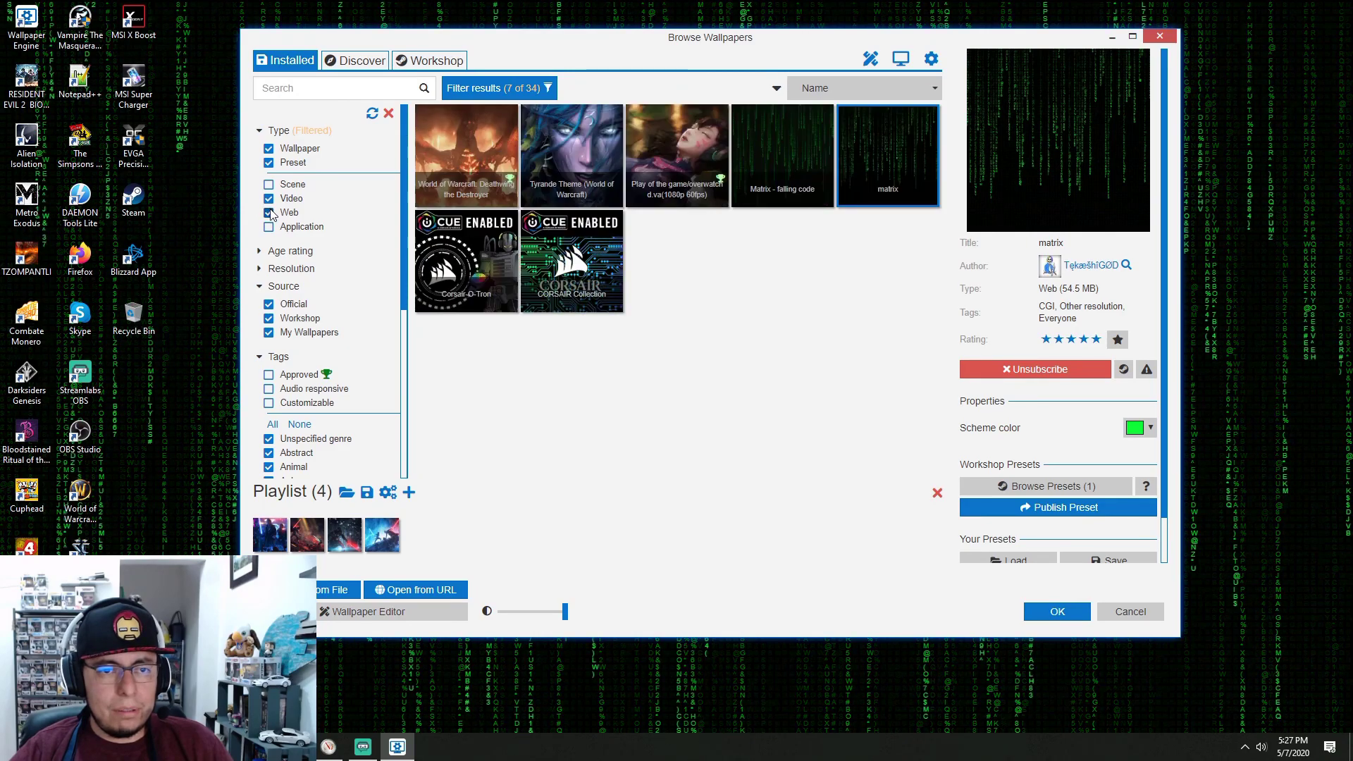
{"action": "left_click", "coordinate": [268, 212]}
{"action": "left_click", "coordinate": [581, 128]}
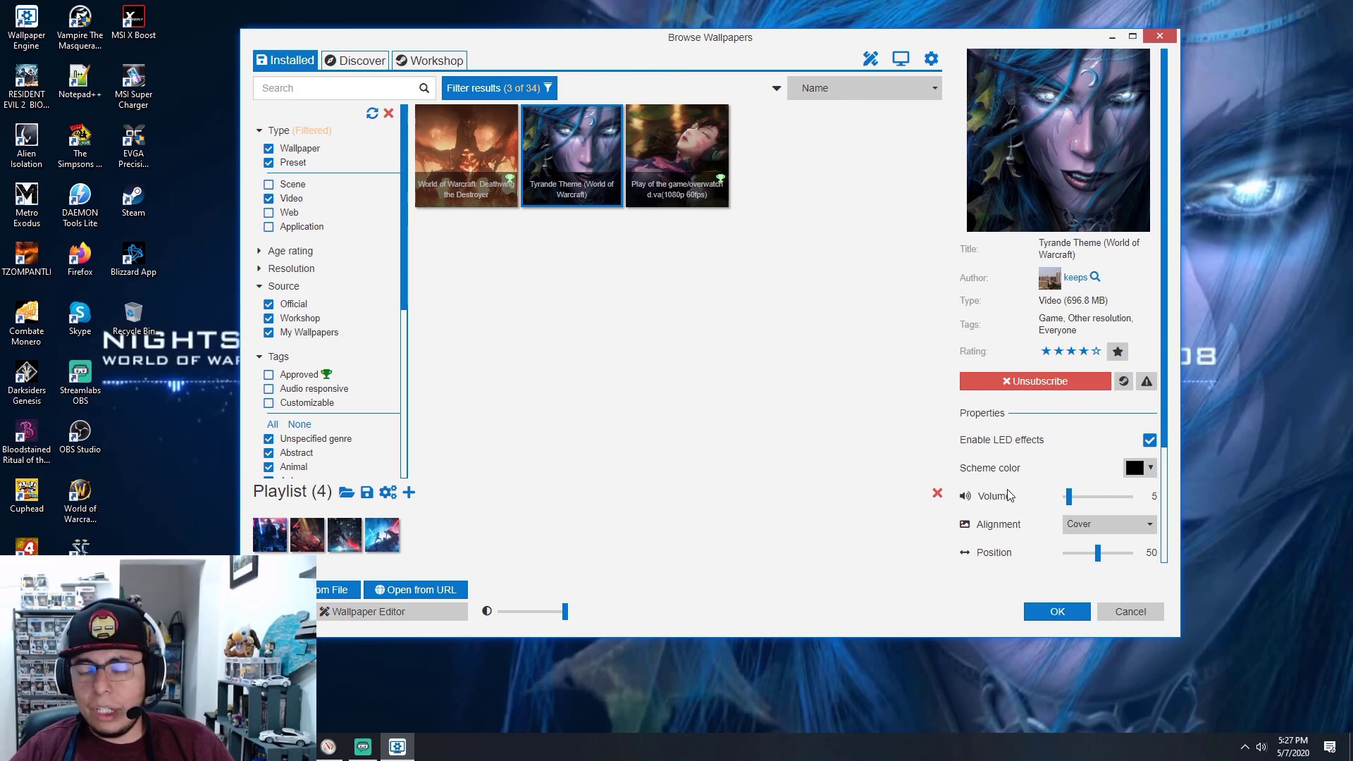
Step: Maximize the wallpaper browser window, restore it to its smaller size and reposition it on the desktop
{"action": "key", "text": "super+Up"}
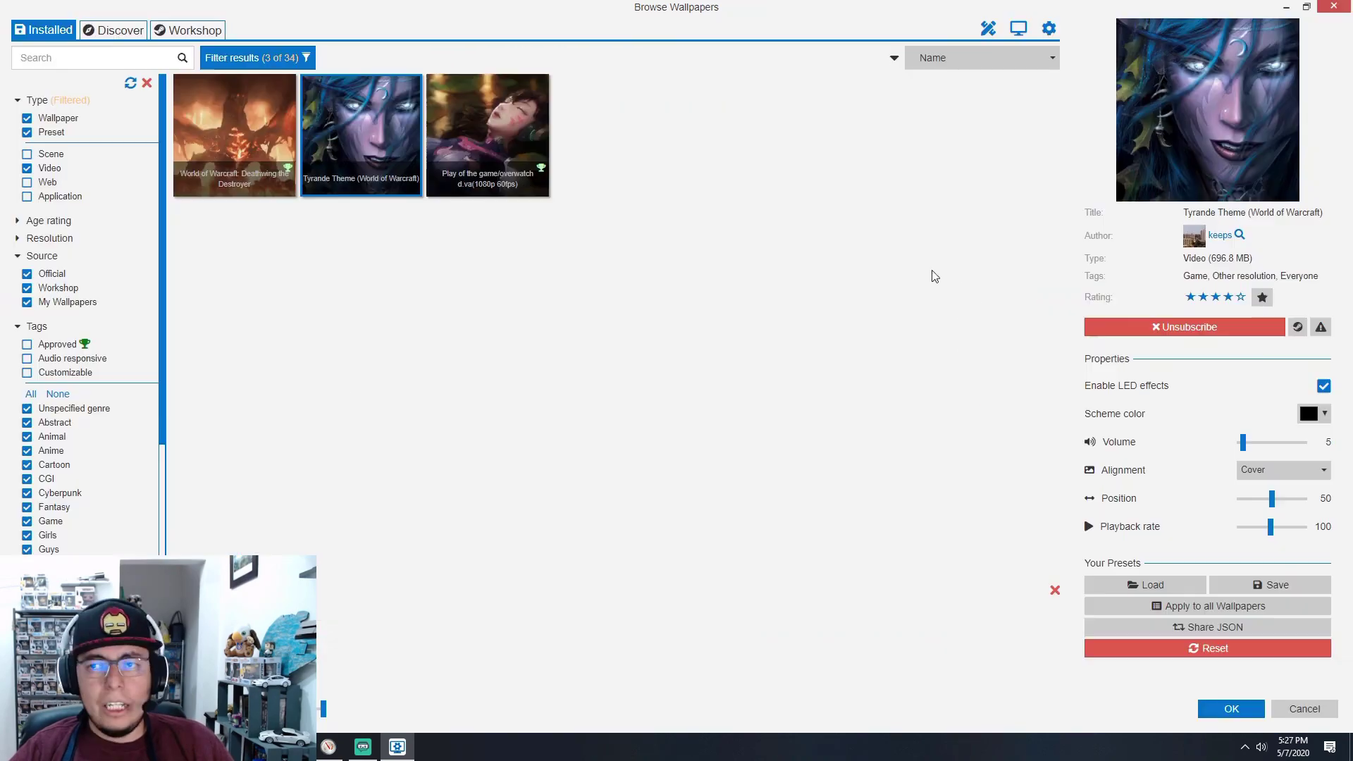
{"action": "left_click", "coordinate": [1307, 7]}
{"action": "left_click_drag", "start_coordinate": [955, 47], "coordinate": [1022, 92]}
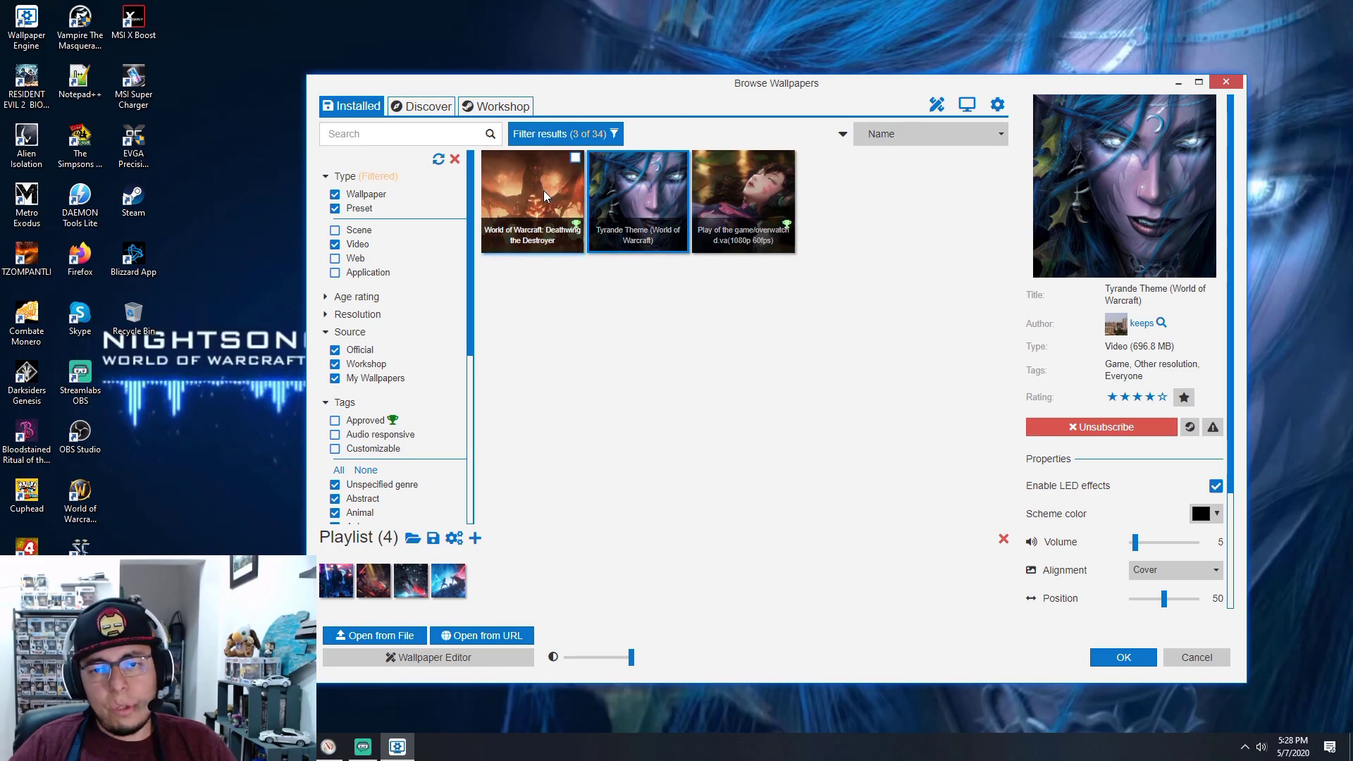
Step: Apply the Play of the game/overwatch d.va(1080p 60fps) video wallpaper, view it on the uncovered desktop and return to the browser
{"action": "left_click", "coordinate": [749, 196]}
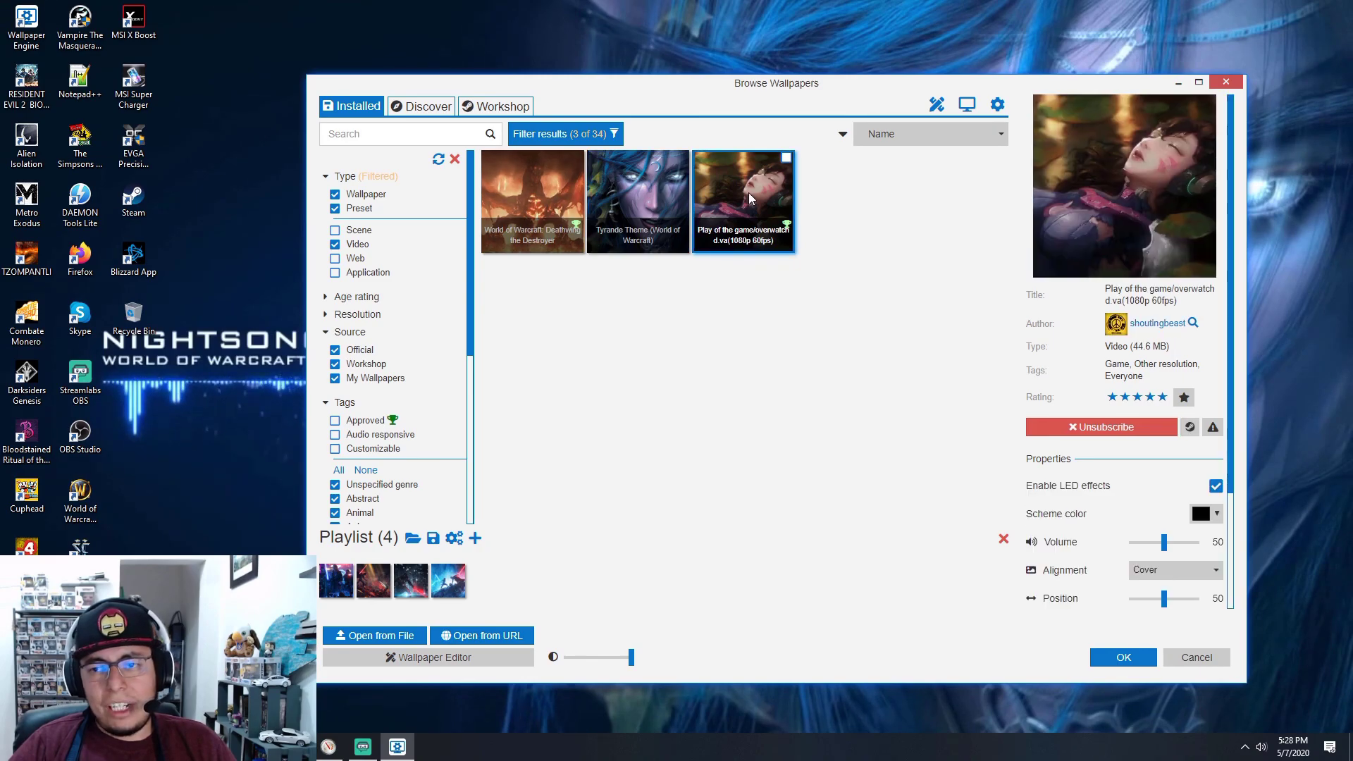
{"action": "left_click", "coordinate": [1177, 82]}
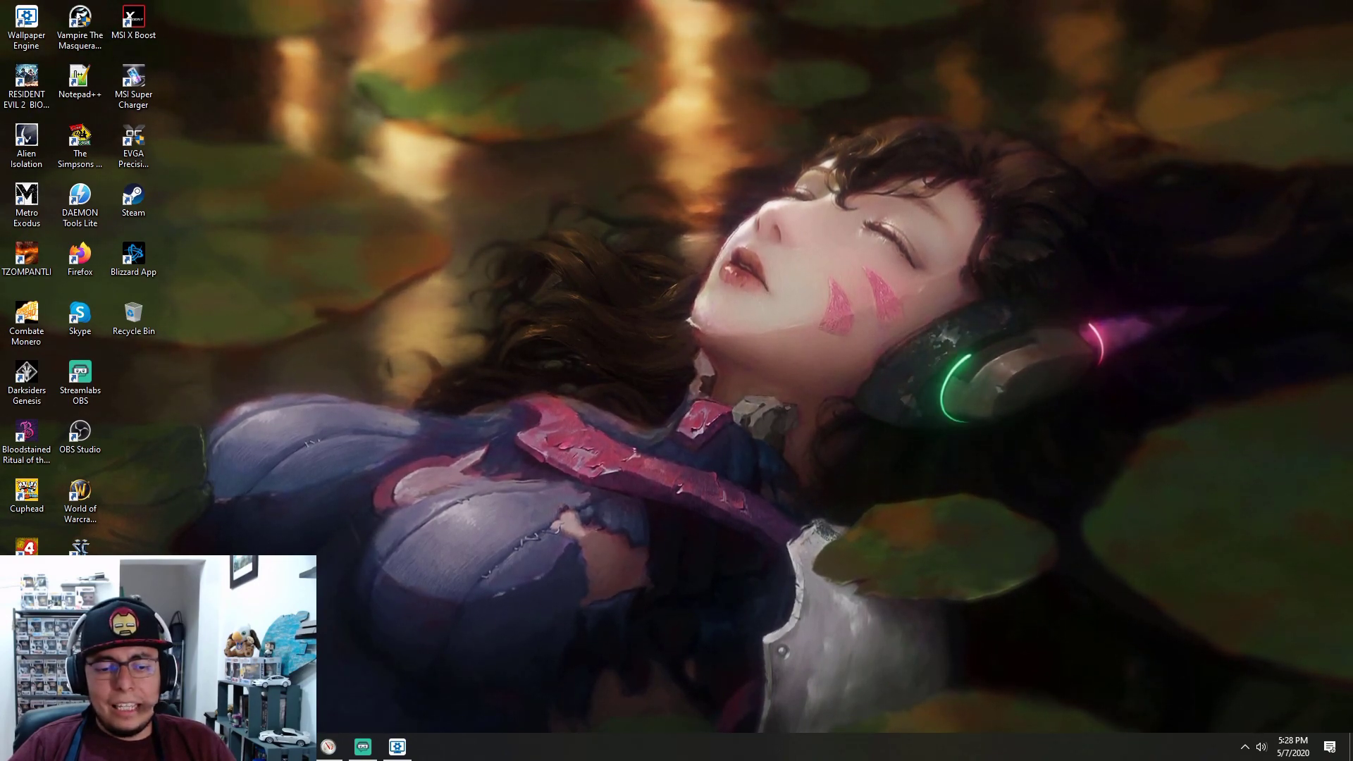
{"action": "left_click", "coordinate": [397, 749]}
{"action": "mouse_move", "coordinate": [468, 213]}
{"action": "left_mouse_down"}
{"action": "mouse_move", "coordinate": [468, 240]}
{"action": "mouse_move", "coordinate": [466, 188]}
{"action": "left_mouse_up"}
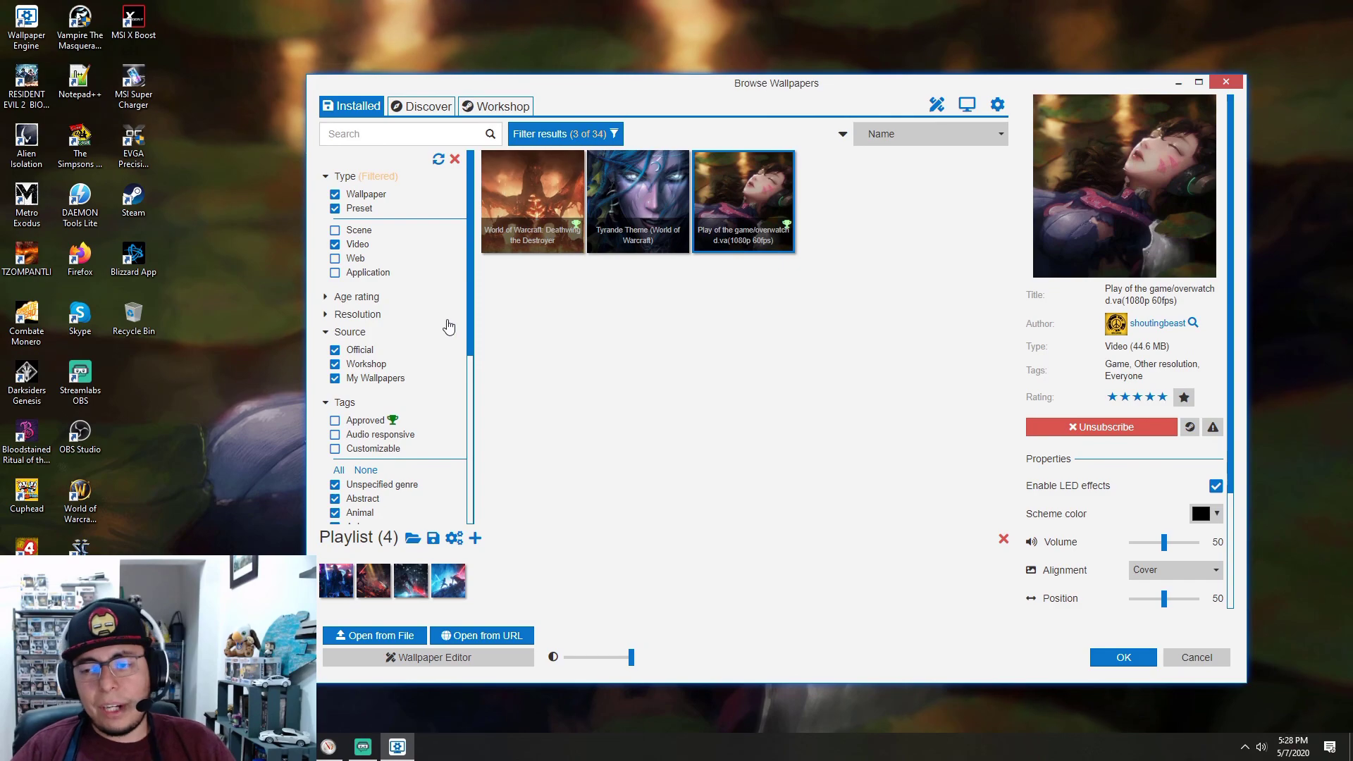